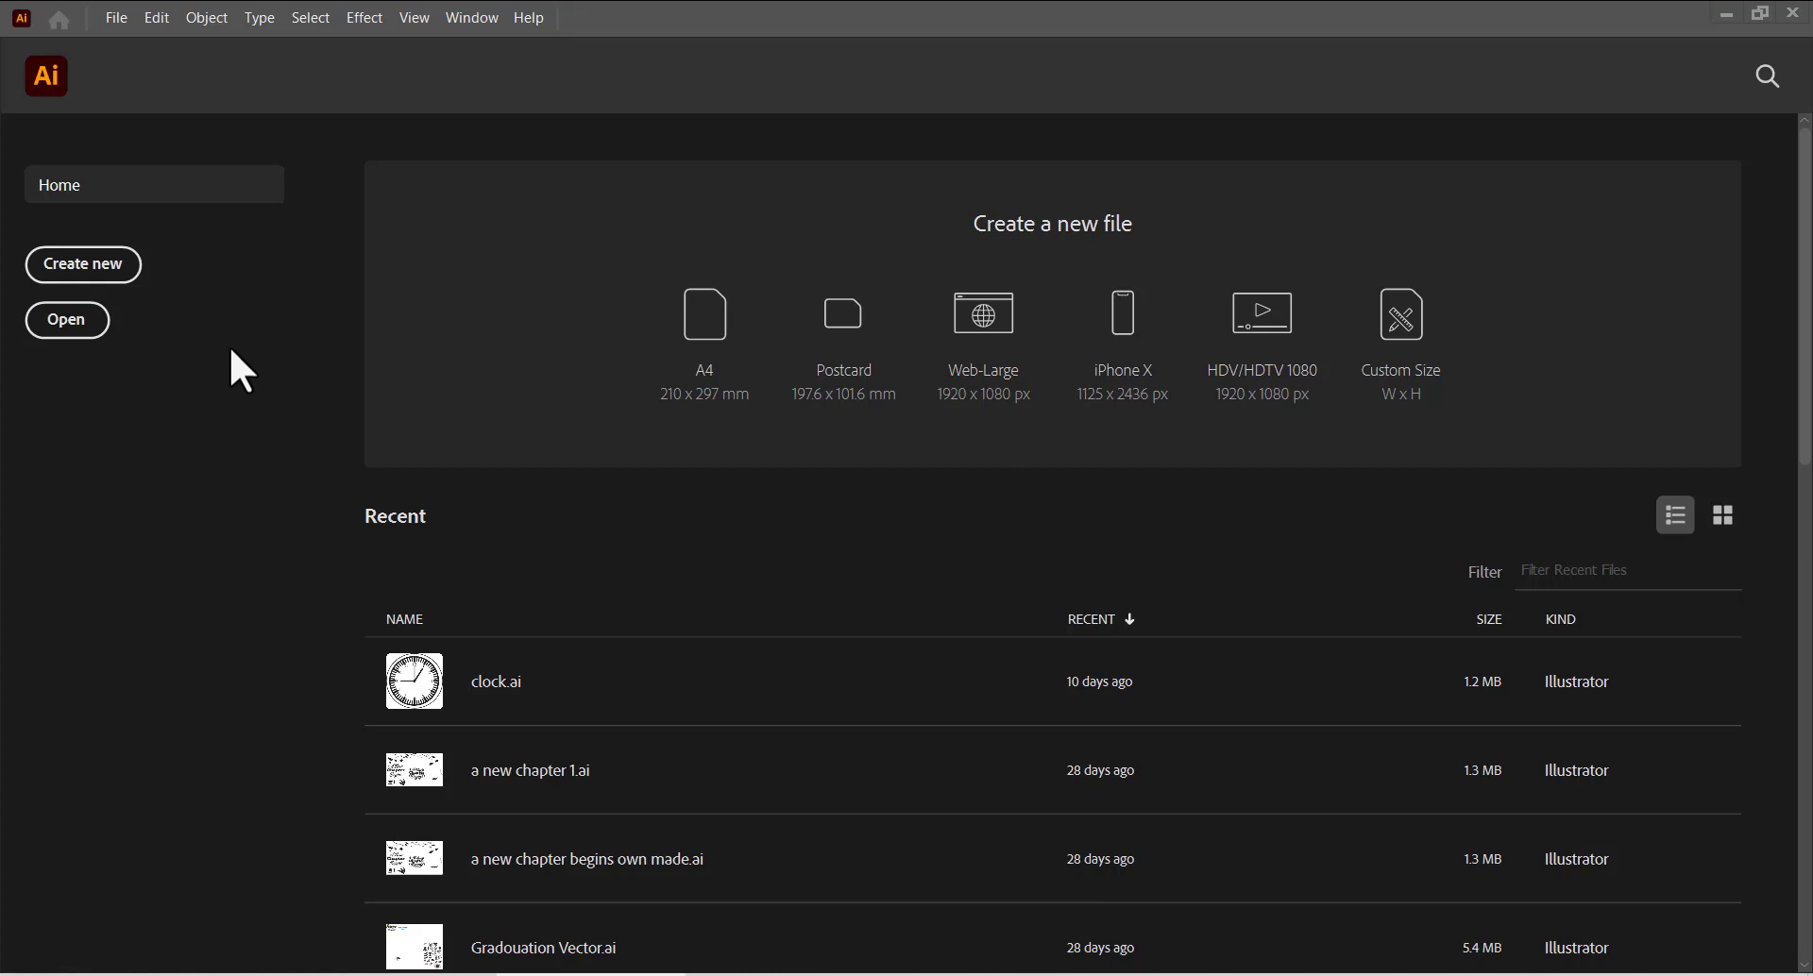
Step: Start a new document measured in pixels and set its width to 4000 px
click(108, 267)
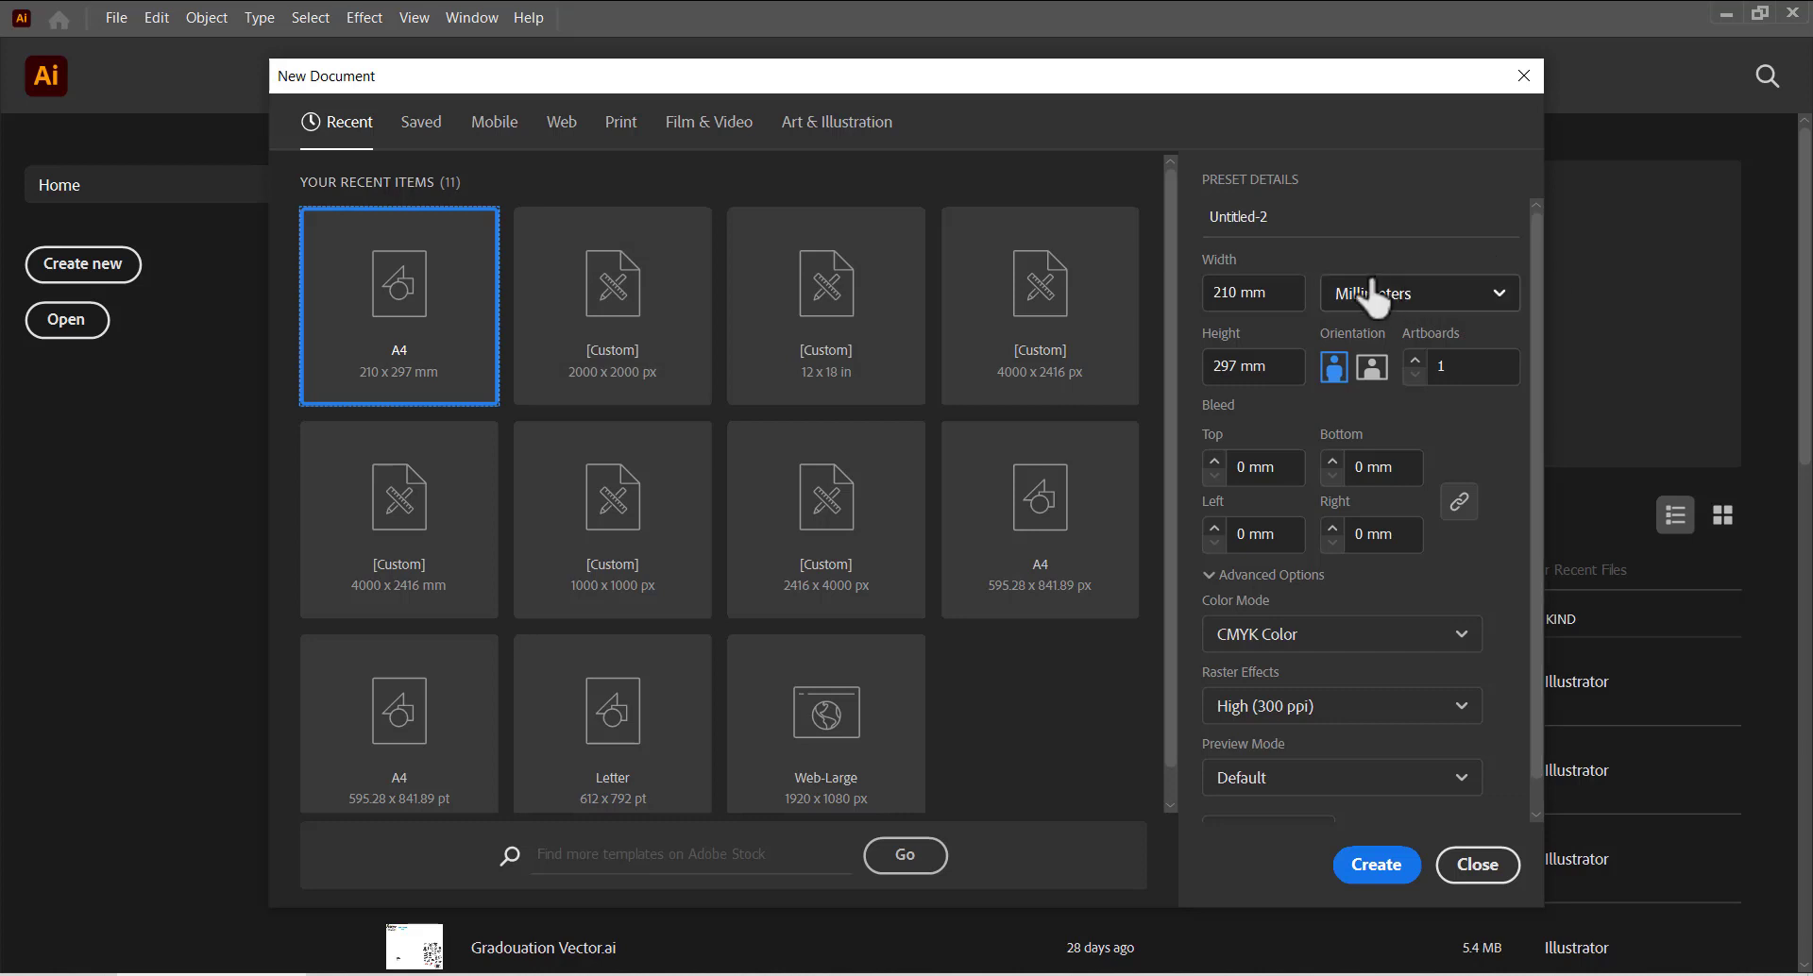
click(1446, 299)
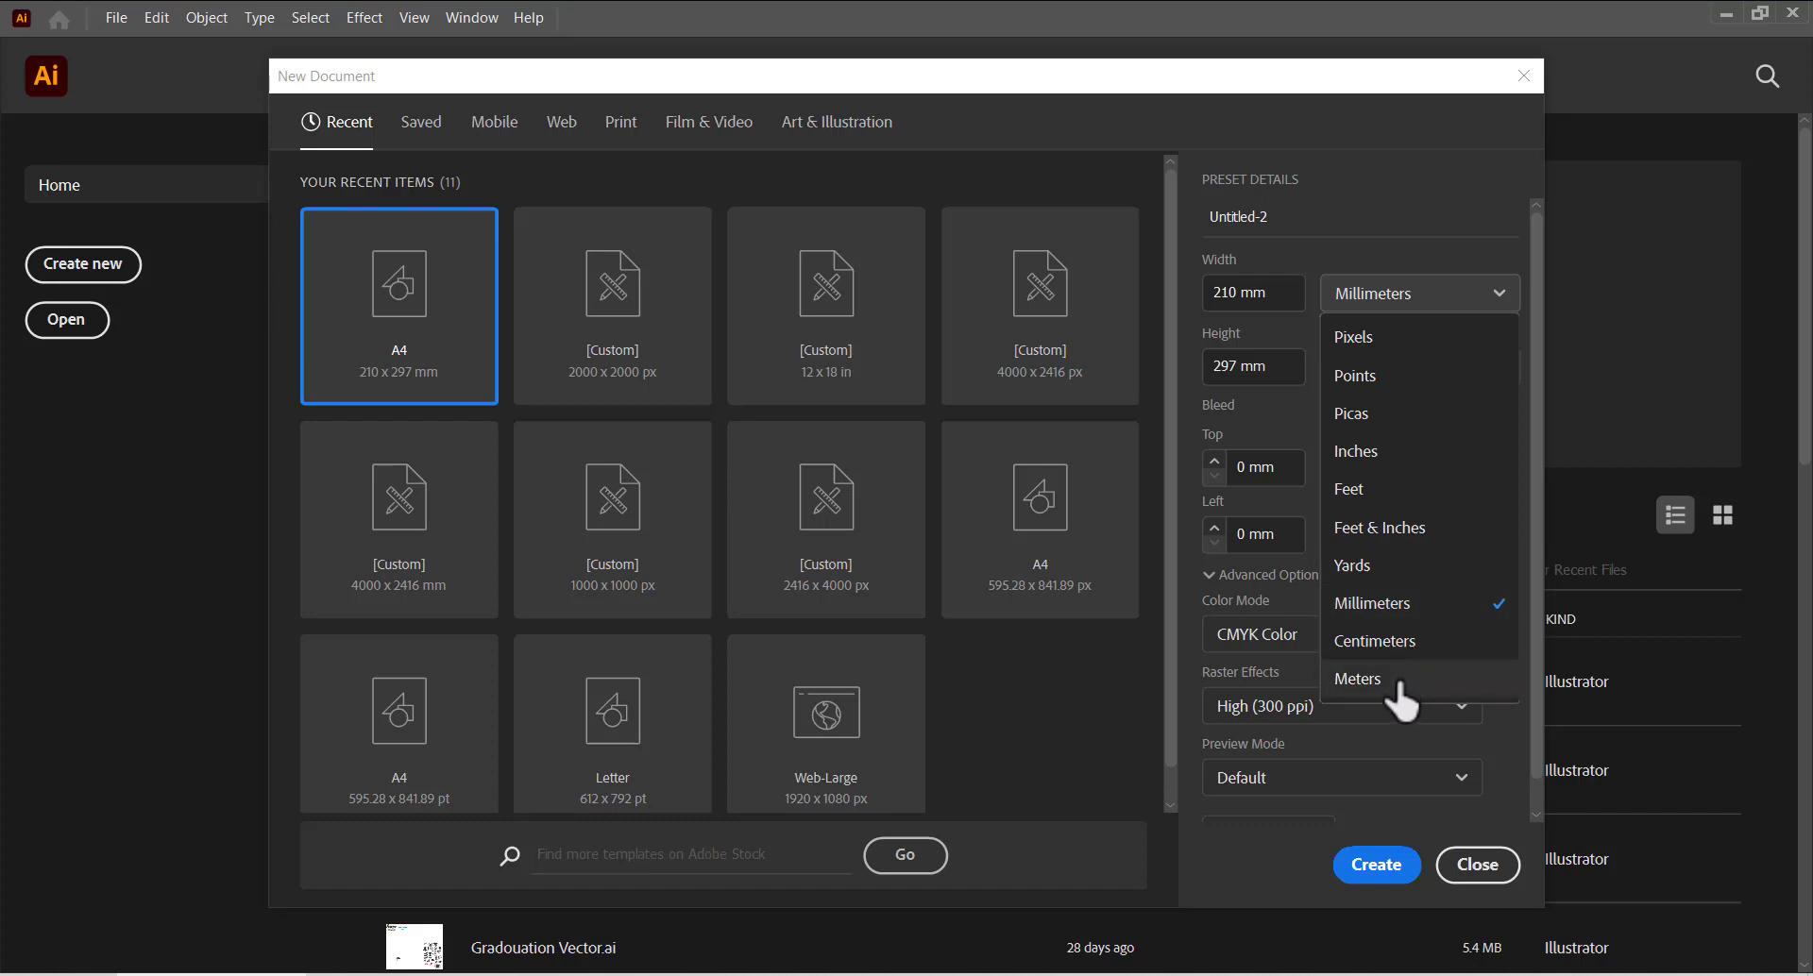
click(1379, 340)
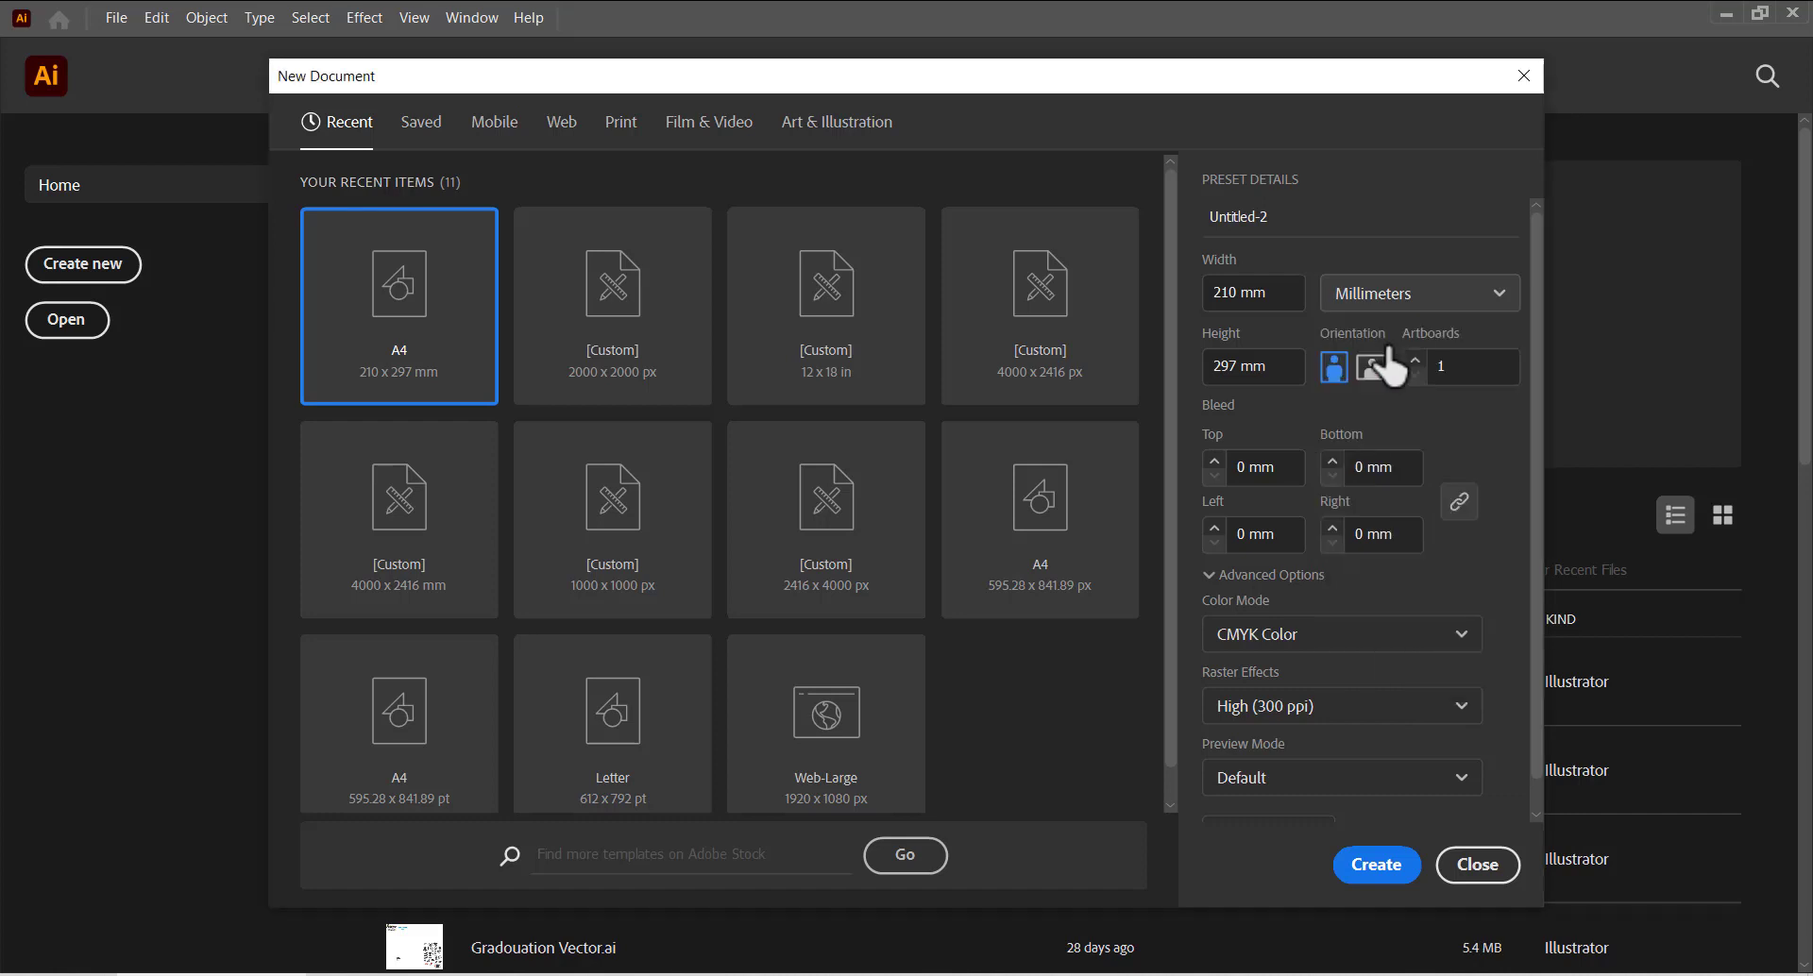
click(1272, 293)
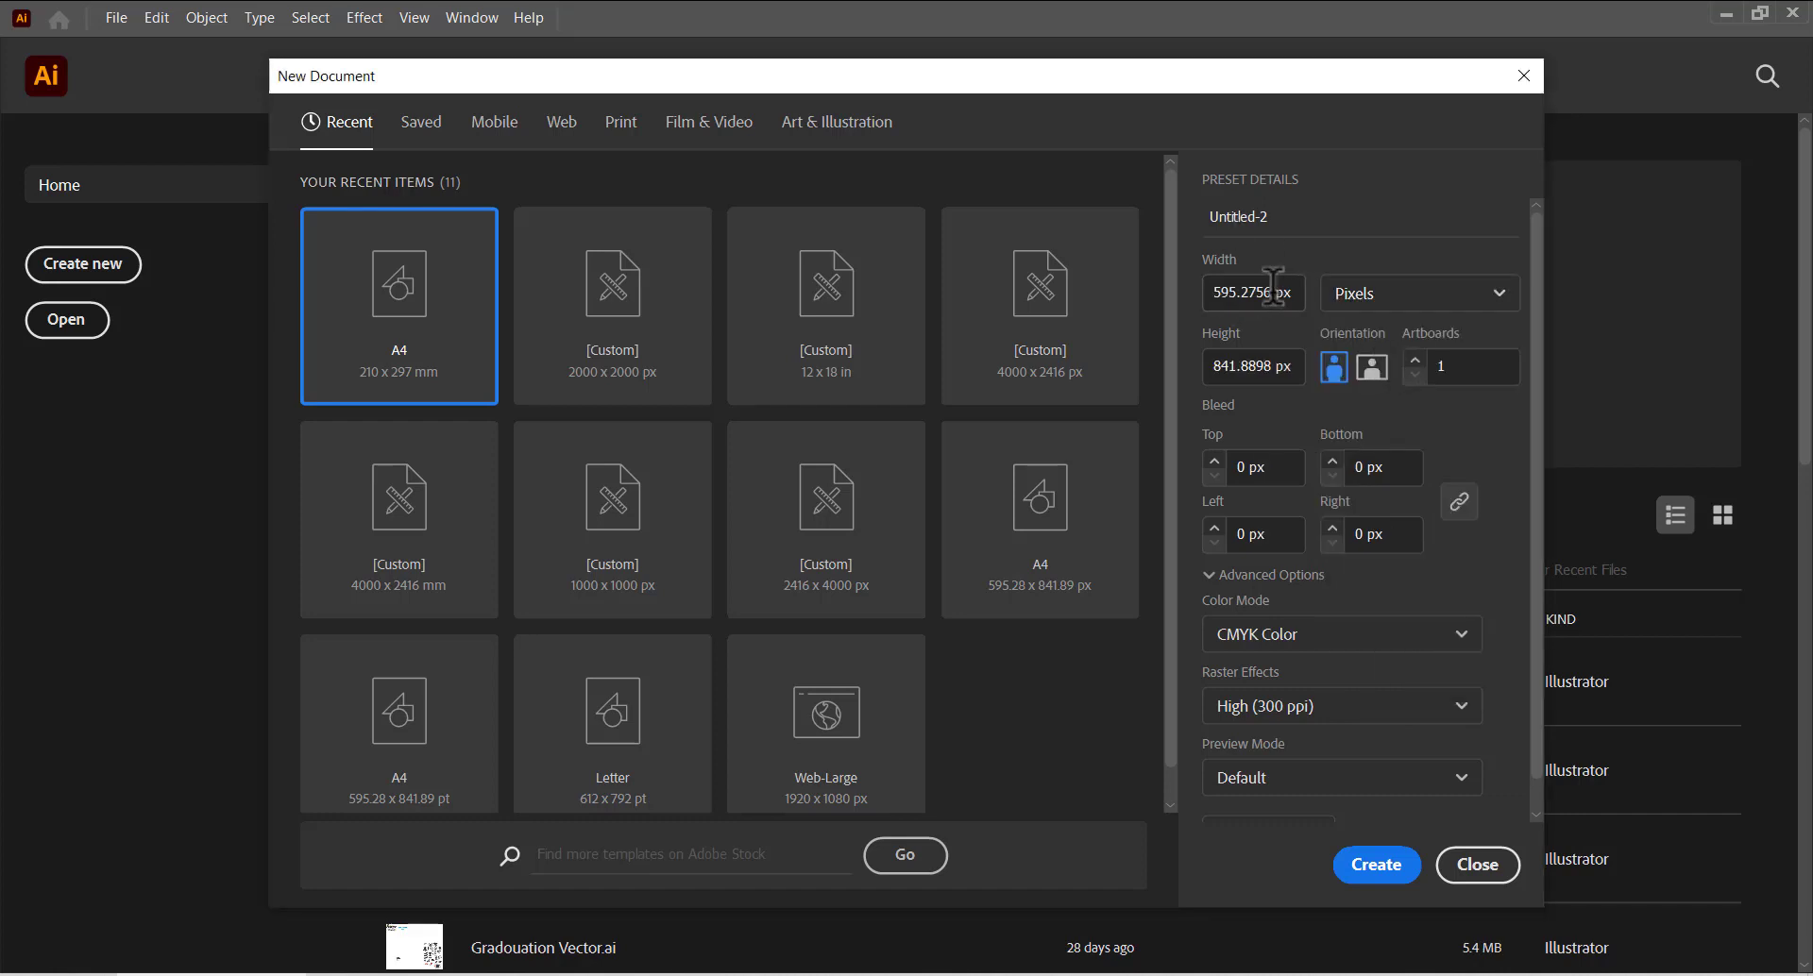
key(BackSpace)
key(BackSpace)
key(BackSpace)
key(BackSpace)
key(BackSpace)
key(BackSpace)
key(BackSpace)
key(BackSpace)
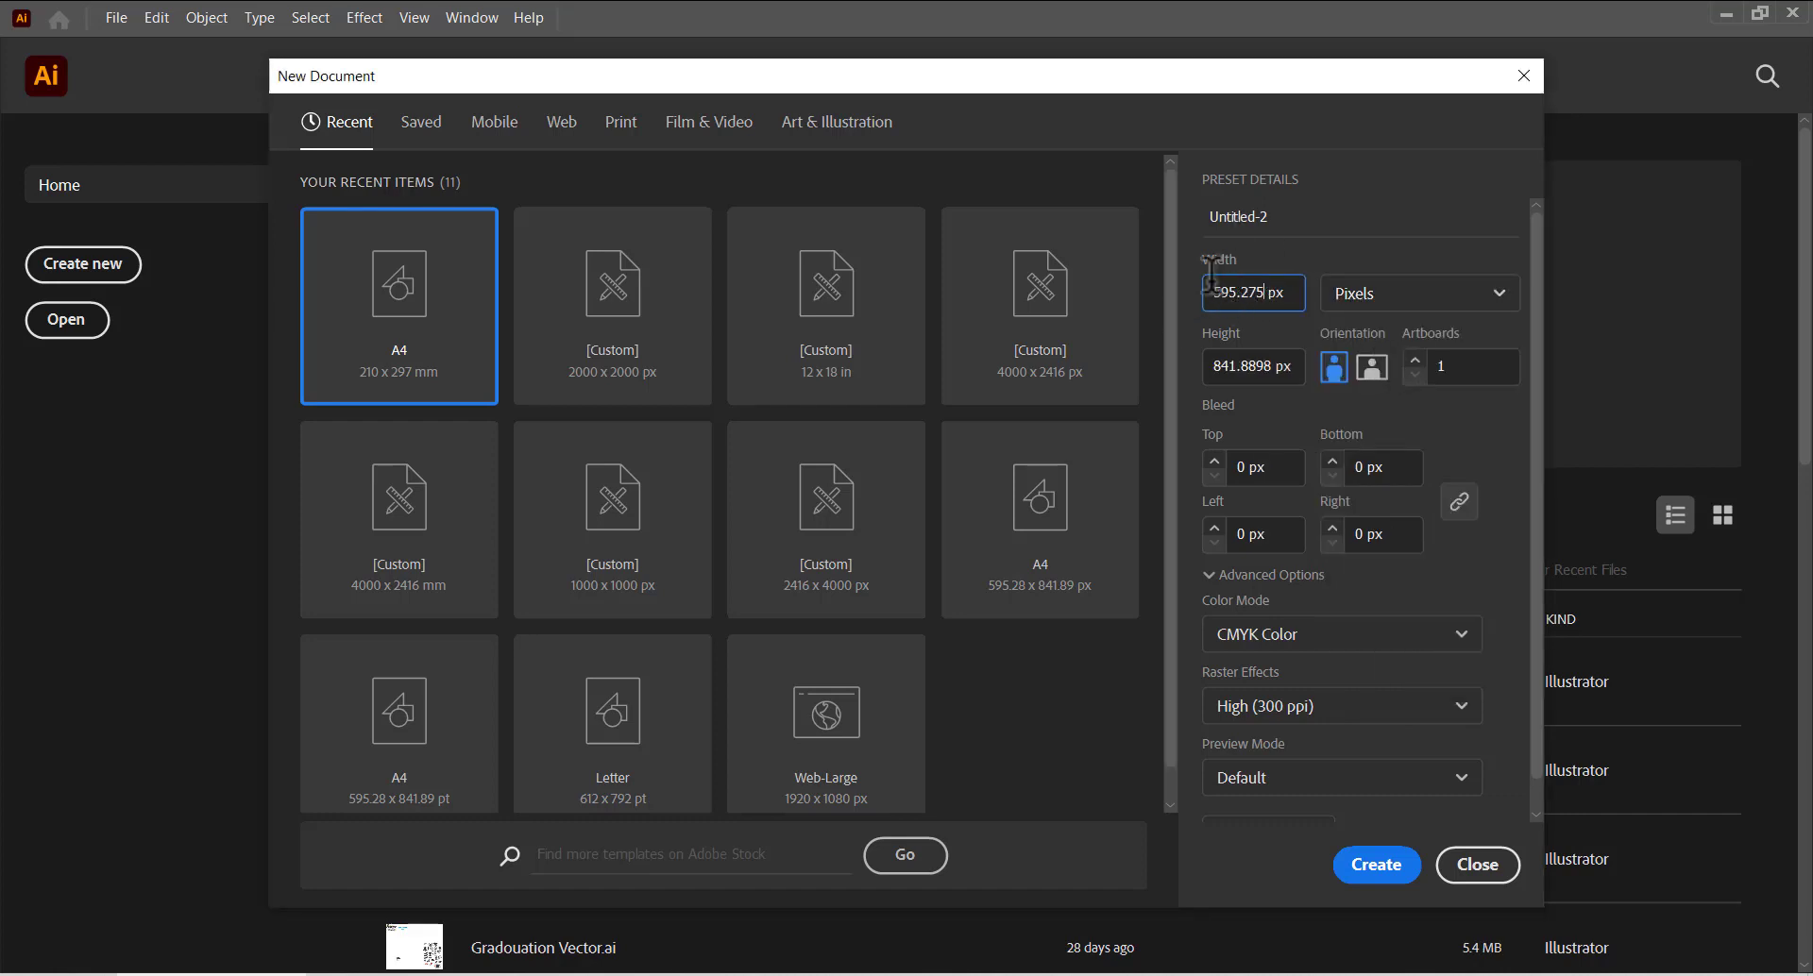
text(4000)
Step: Set the document height to 2416 px with landscape orientation and create the document
click(1257, 363)
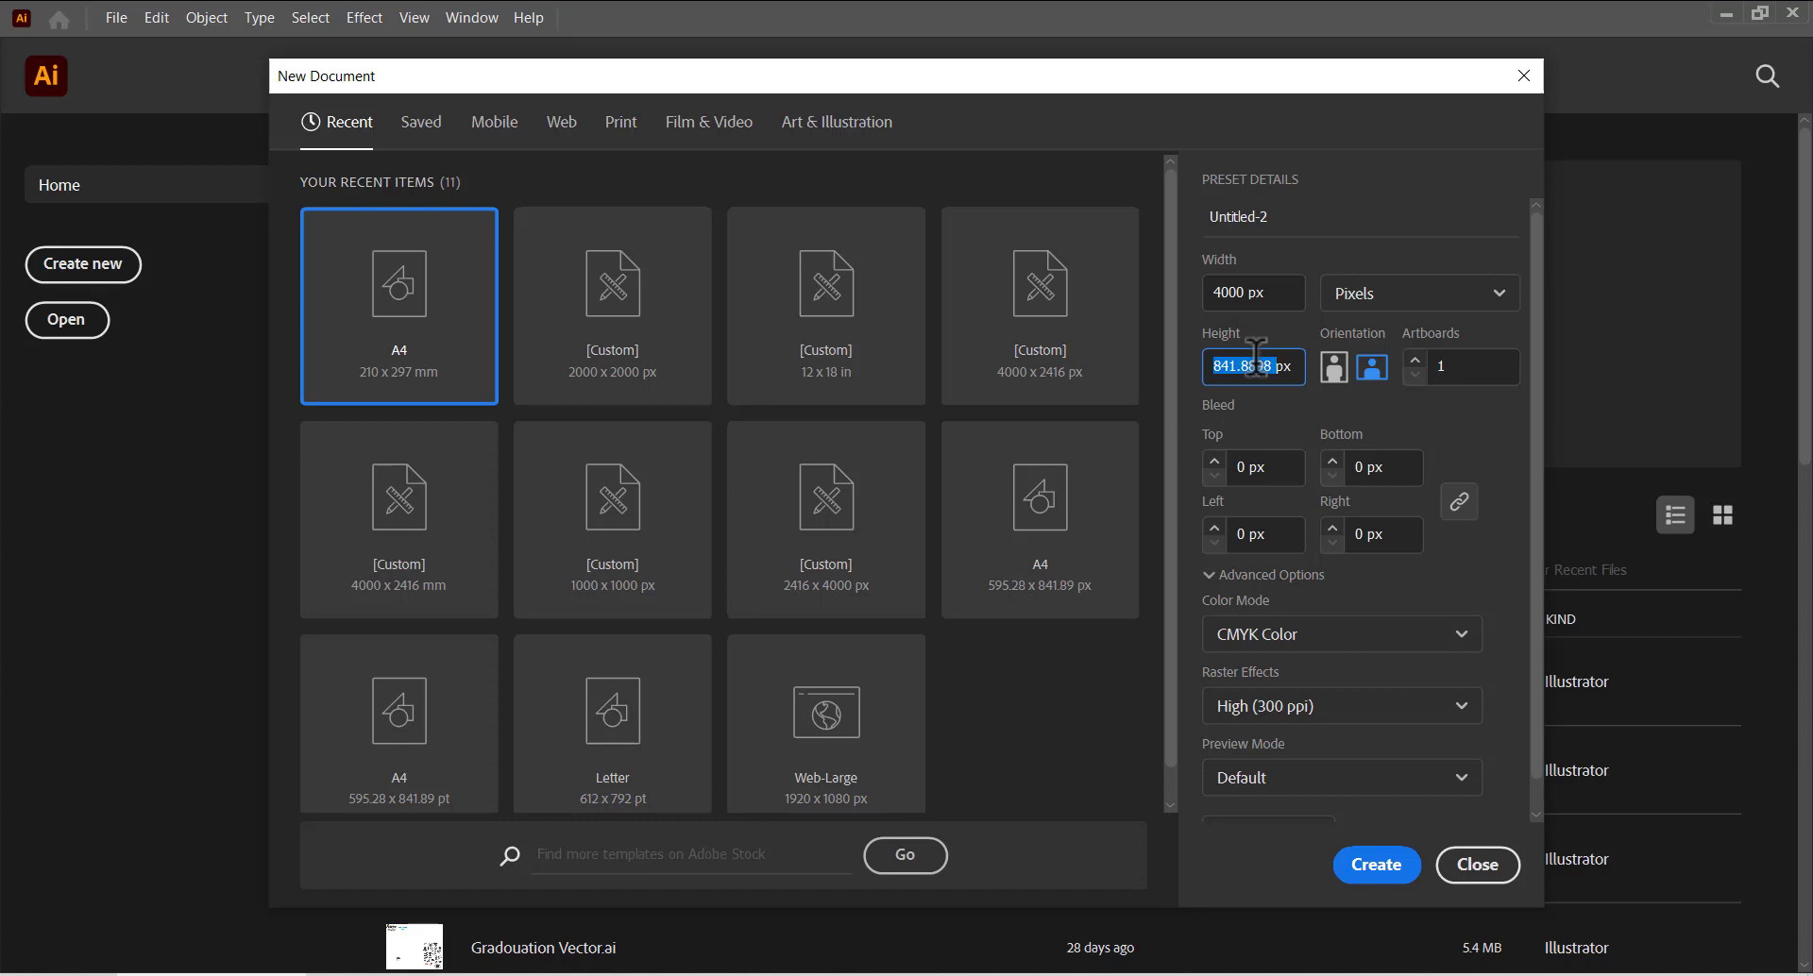
text(2416)
click(1372, 367)
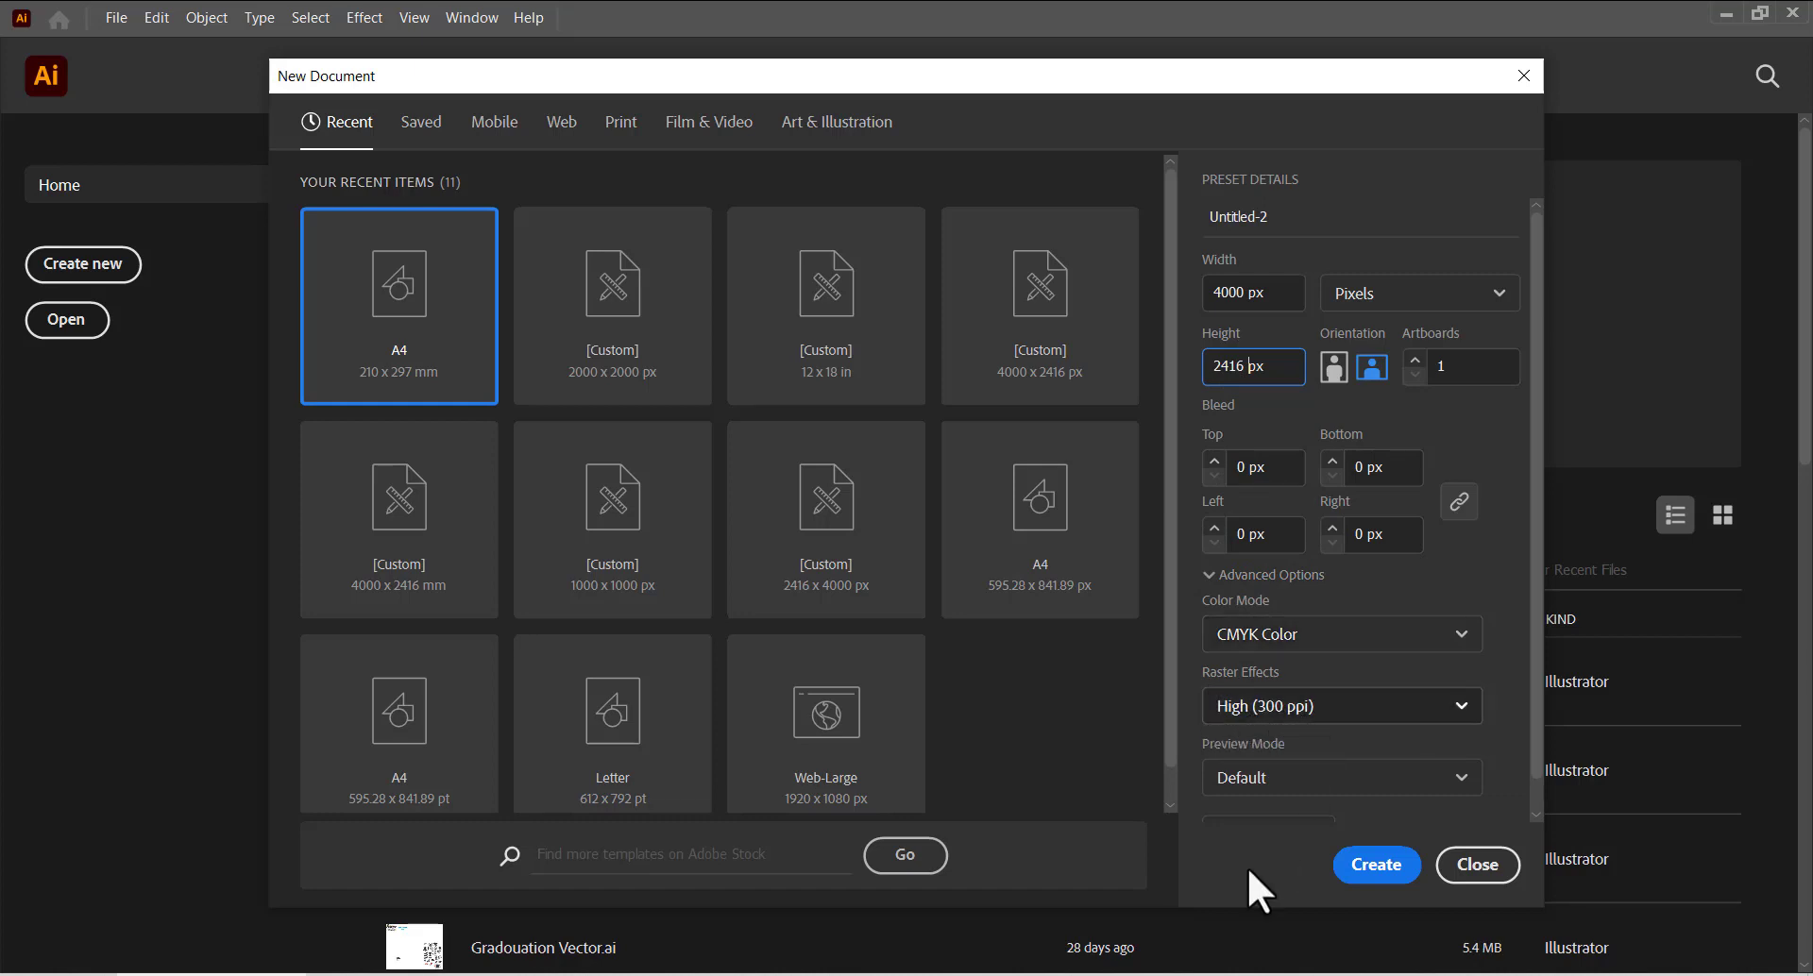
scroll(1265, 708, down, 1)
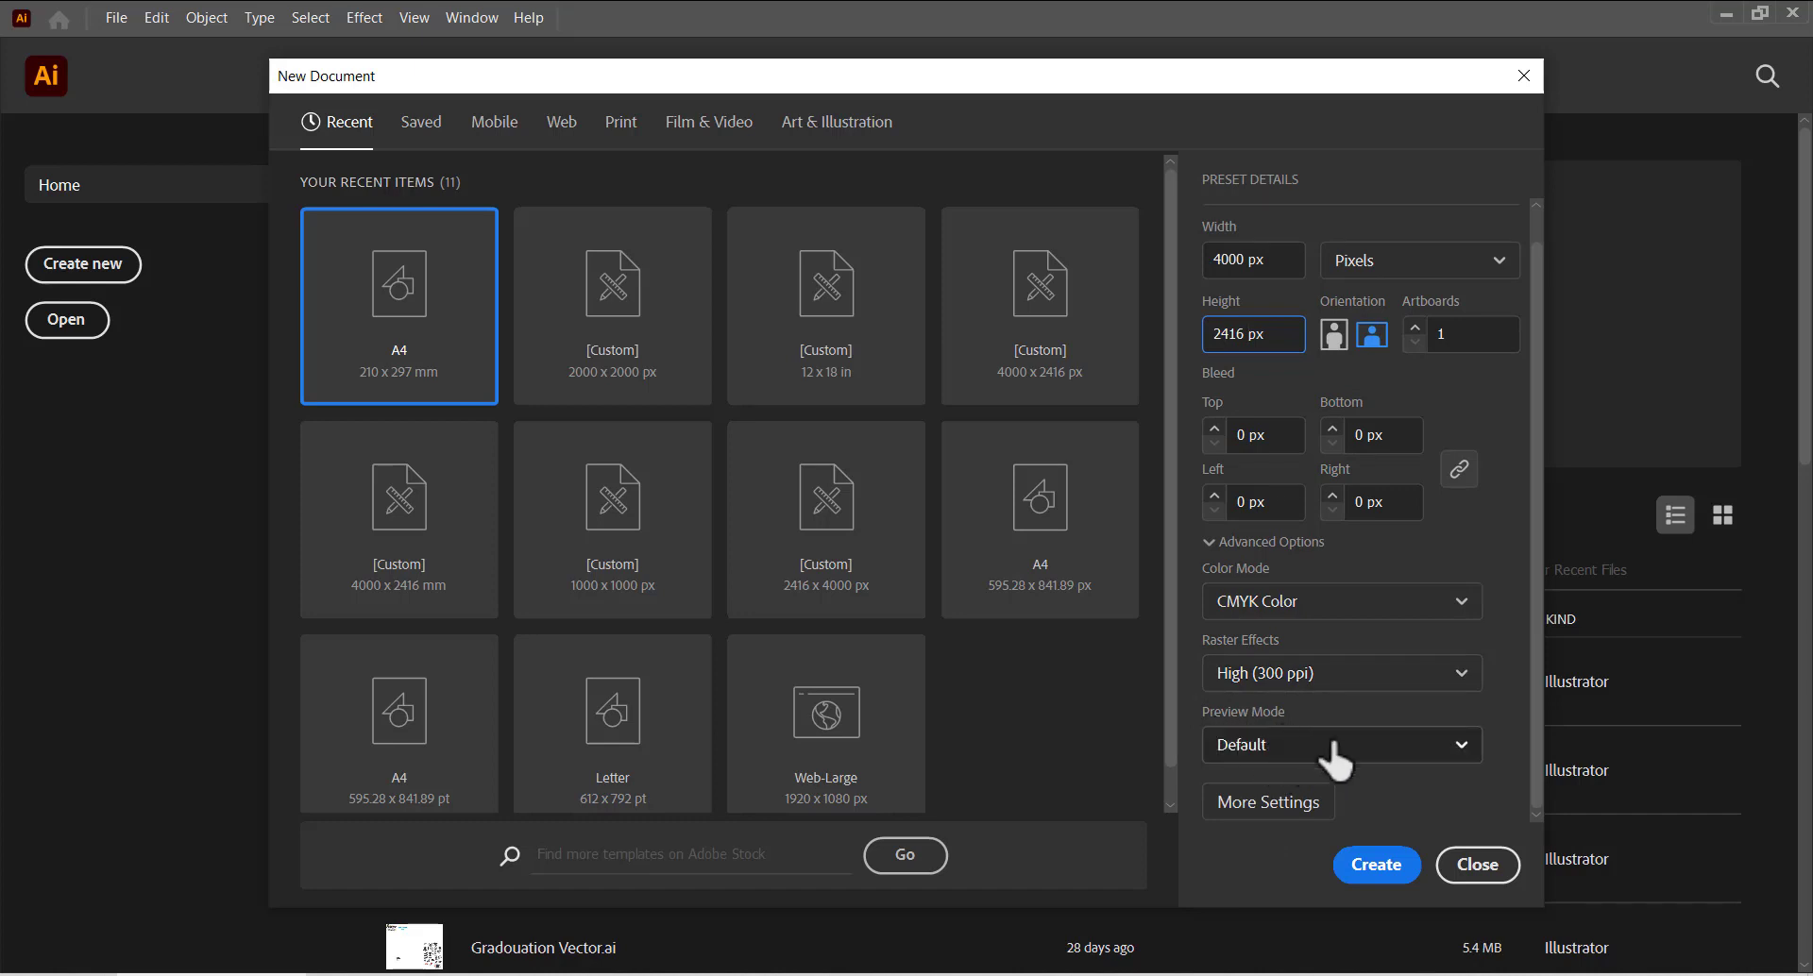
click(1390, 871)
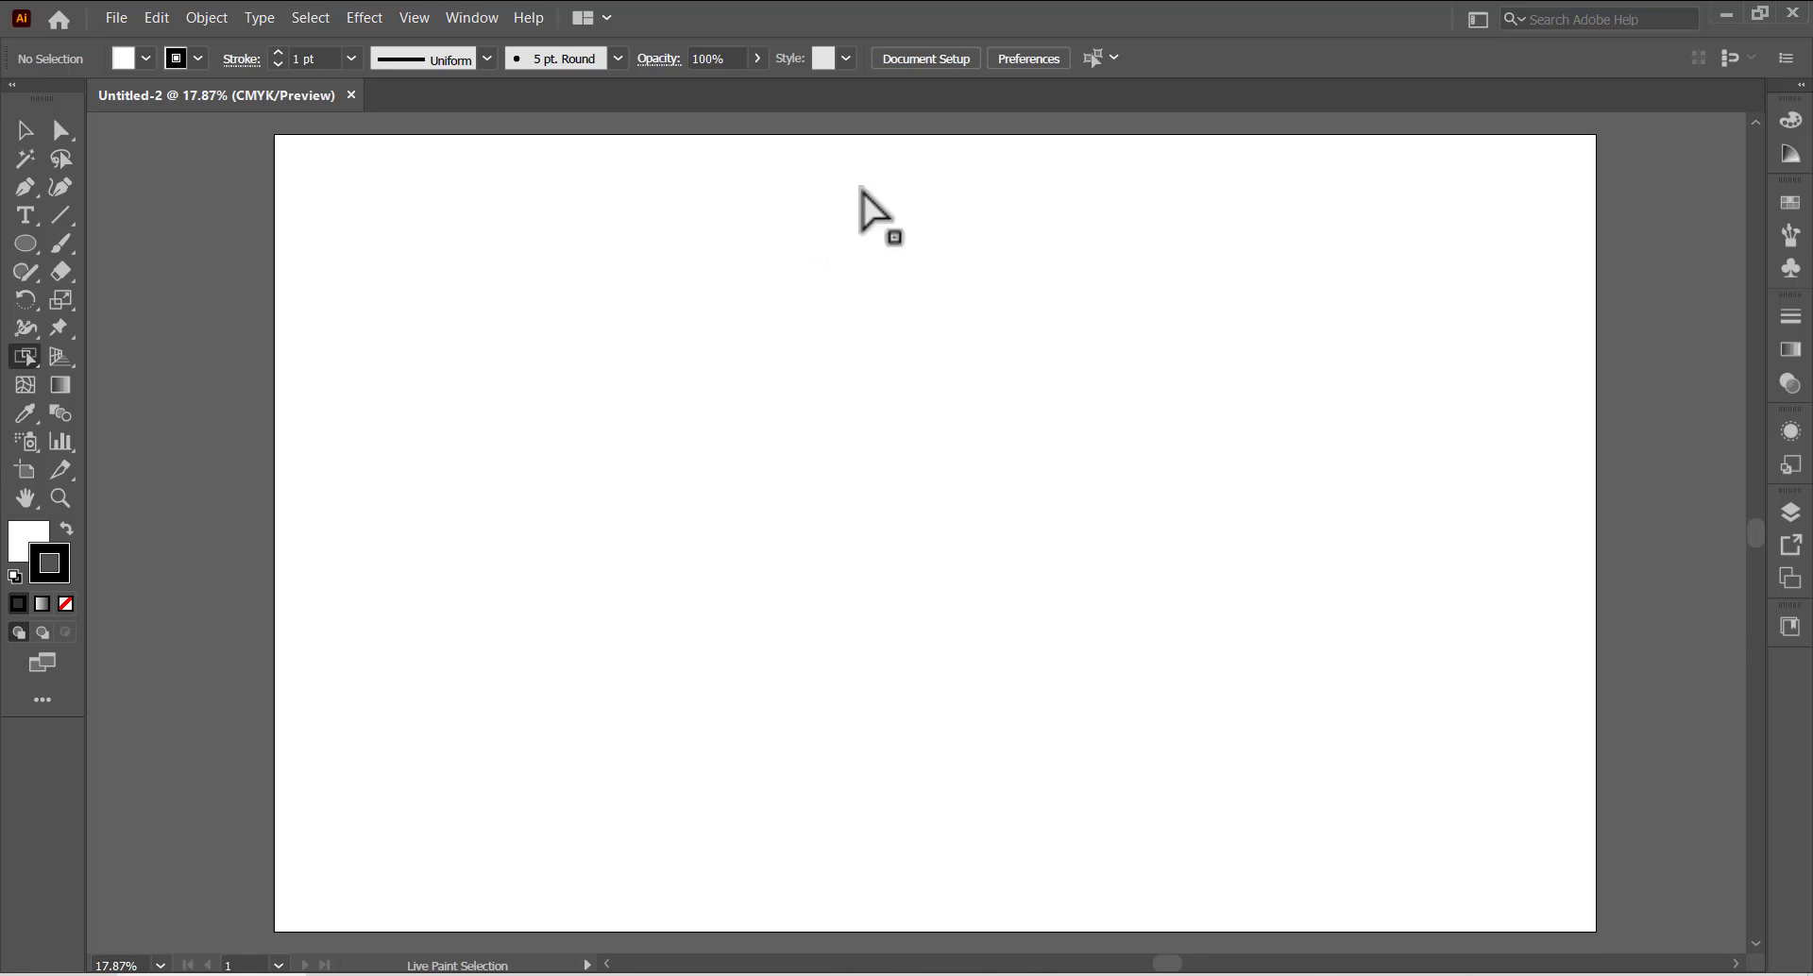
Step: Collapse the toolbox to a single column and tear off the Shape Builder and Live Paint tools beside its upper end
key(v)
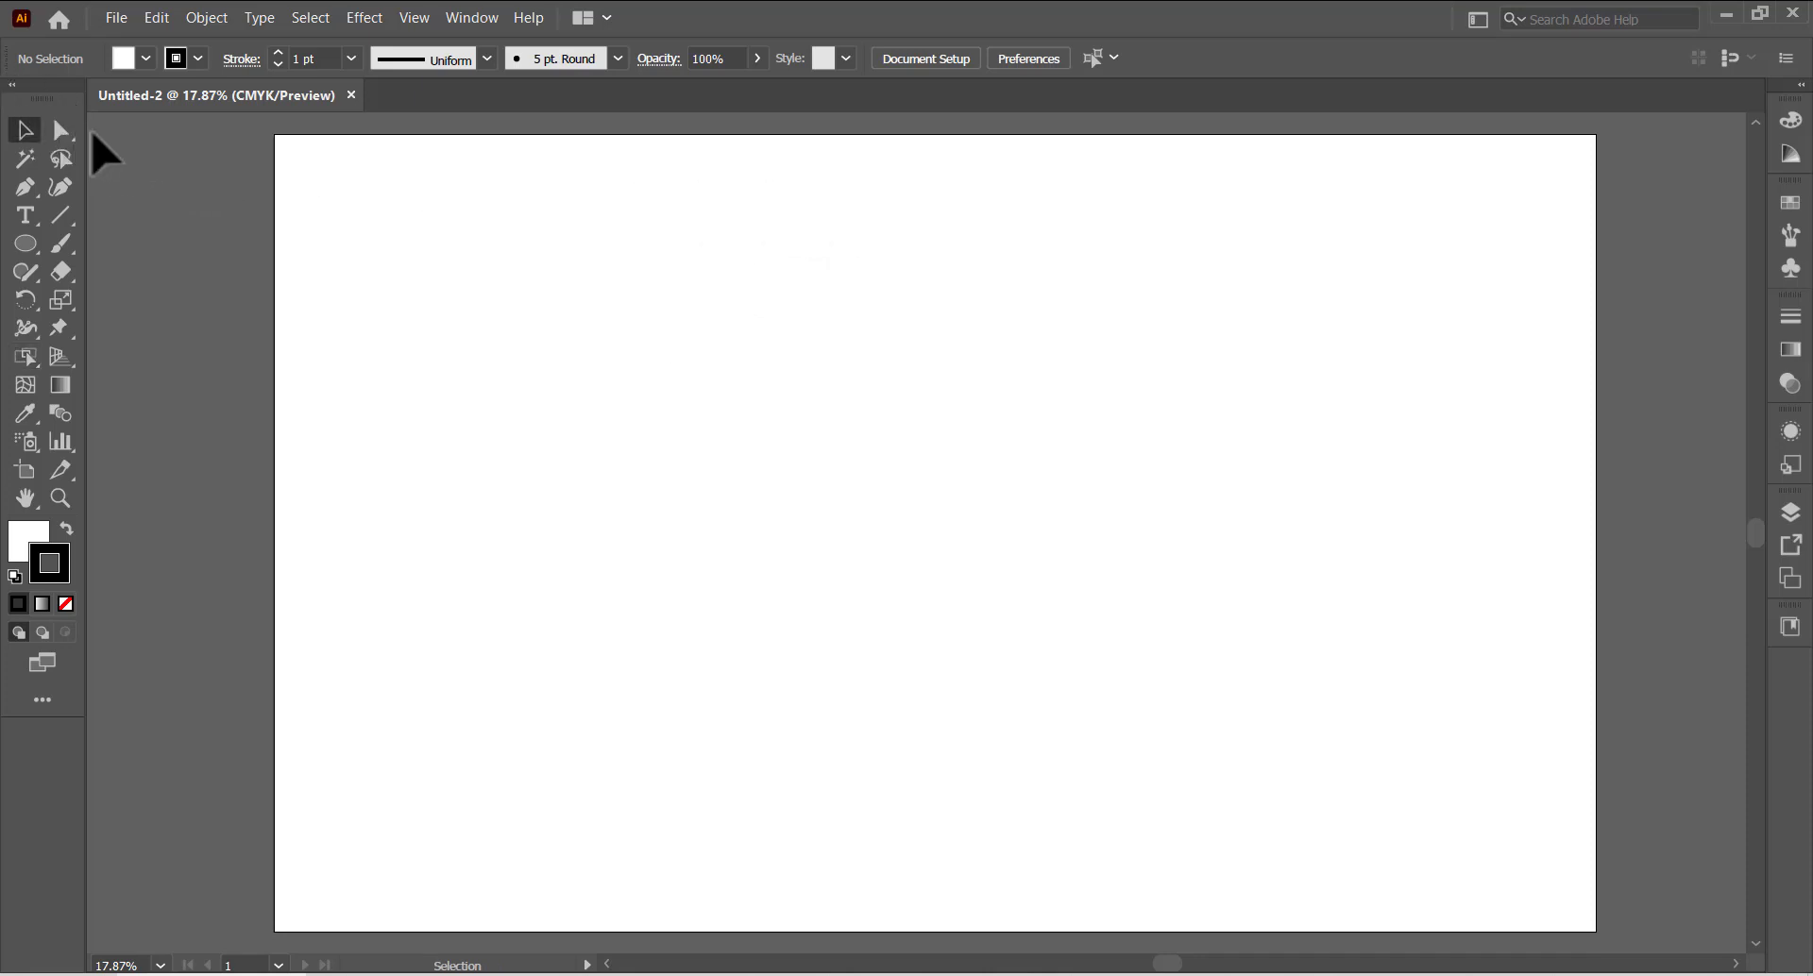
click(12, 86)
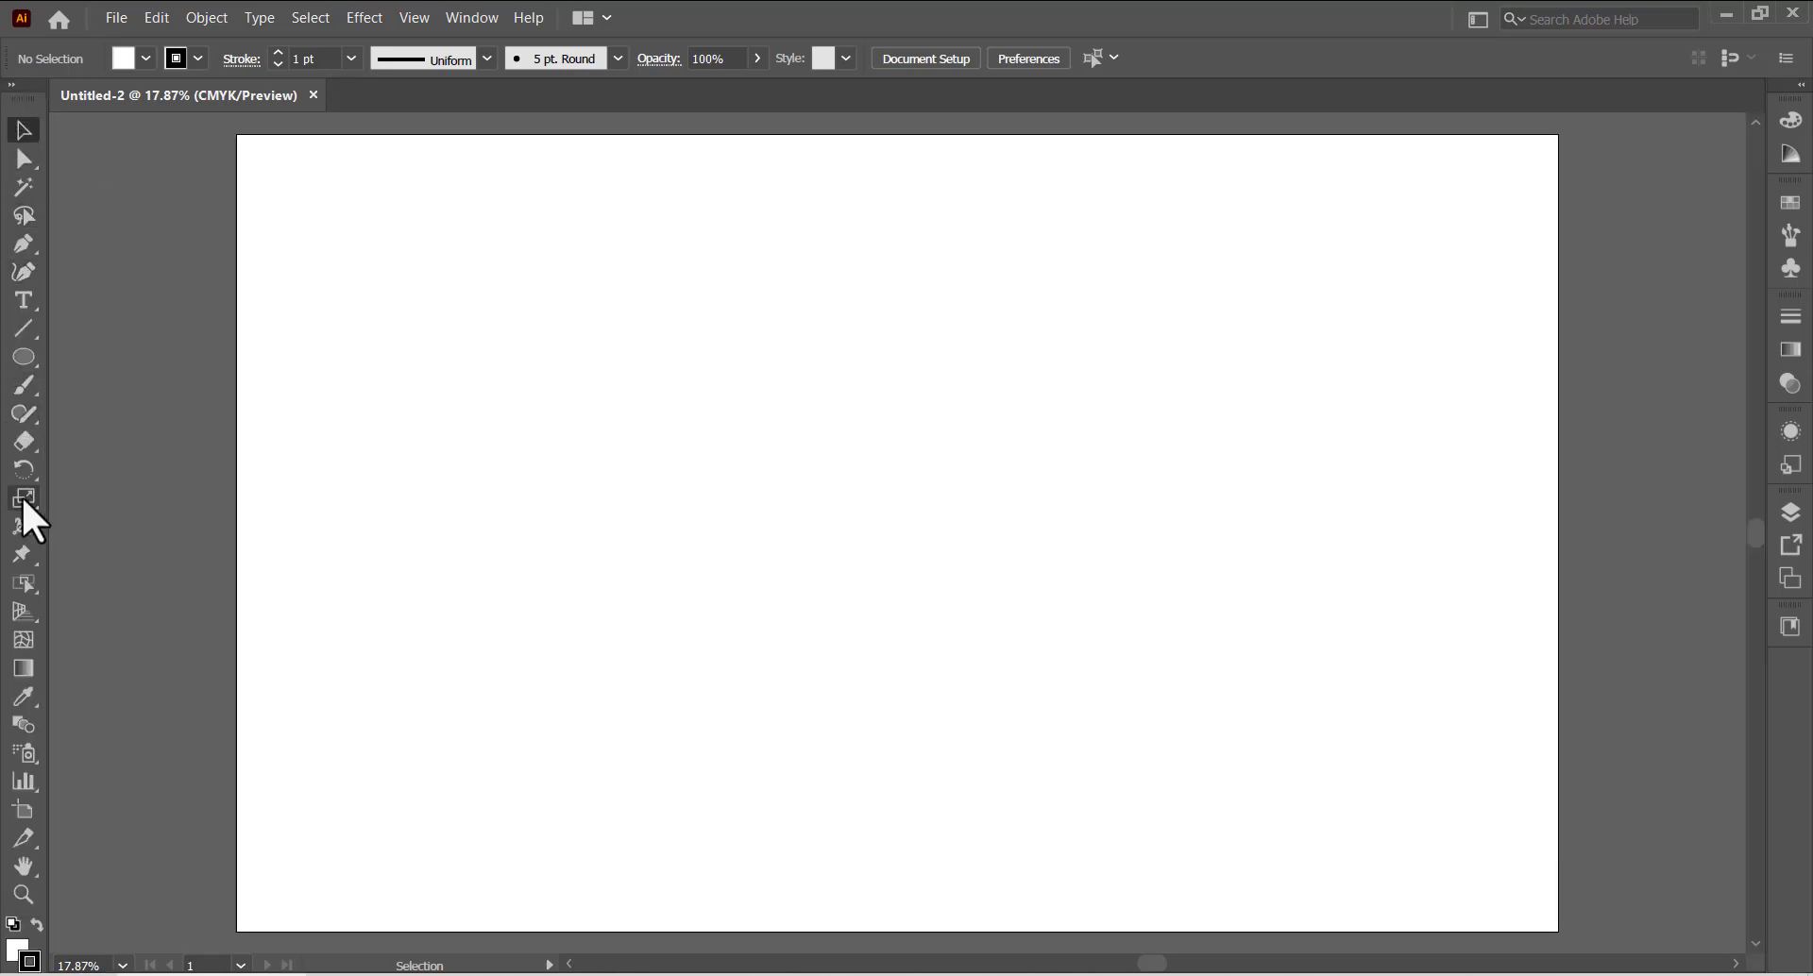
click(34, 583)
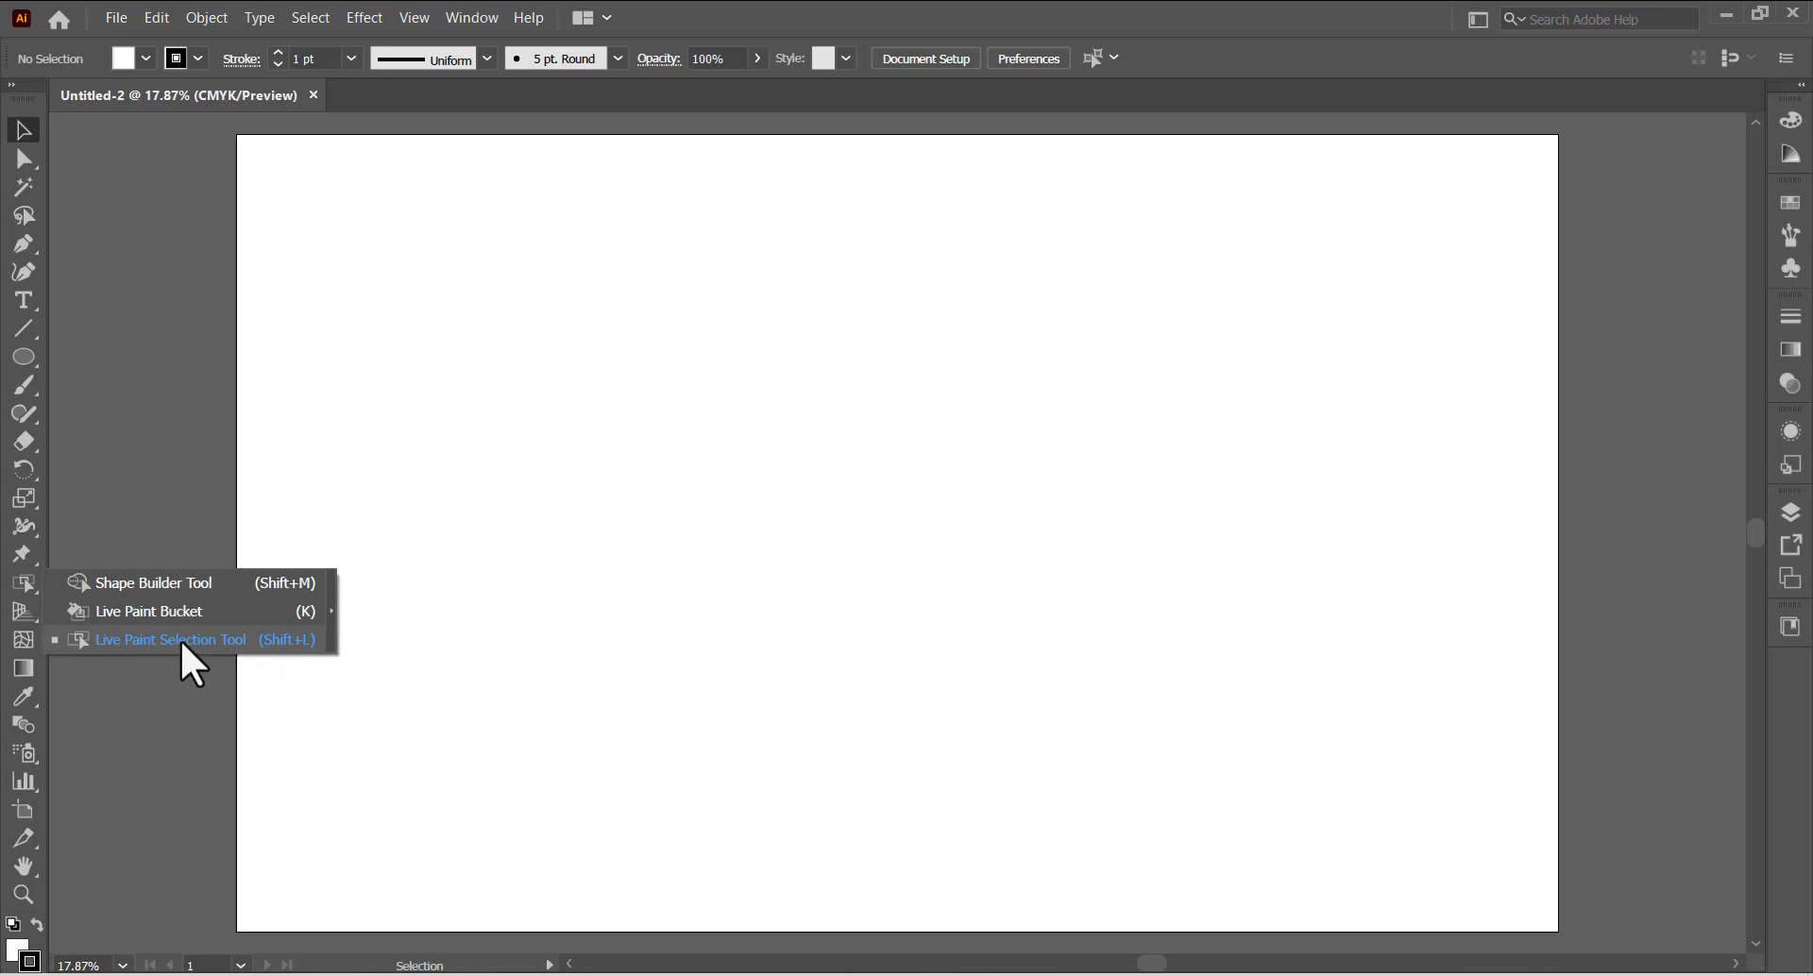
click(328, 611)
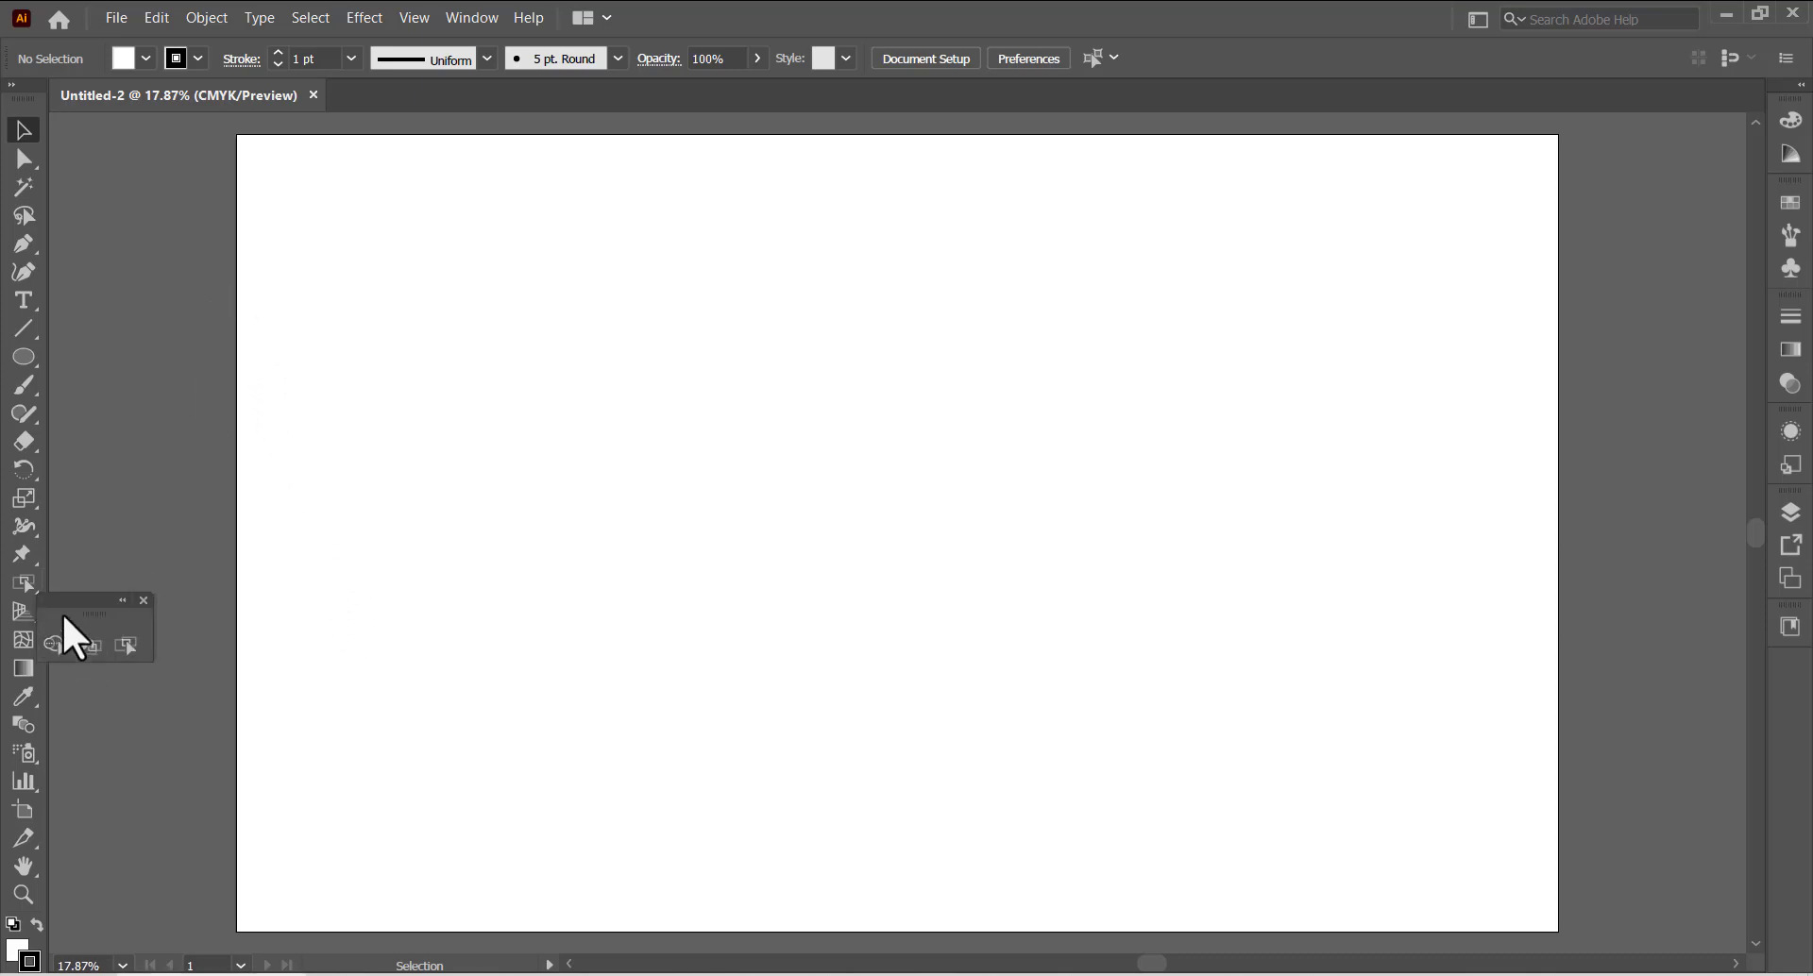
drag(68, 591, 87, 110)
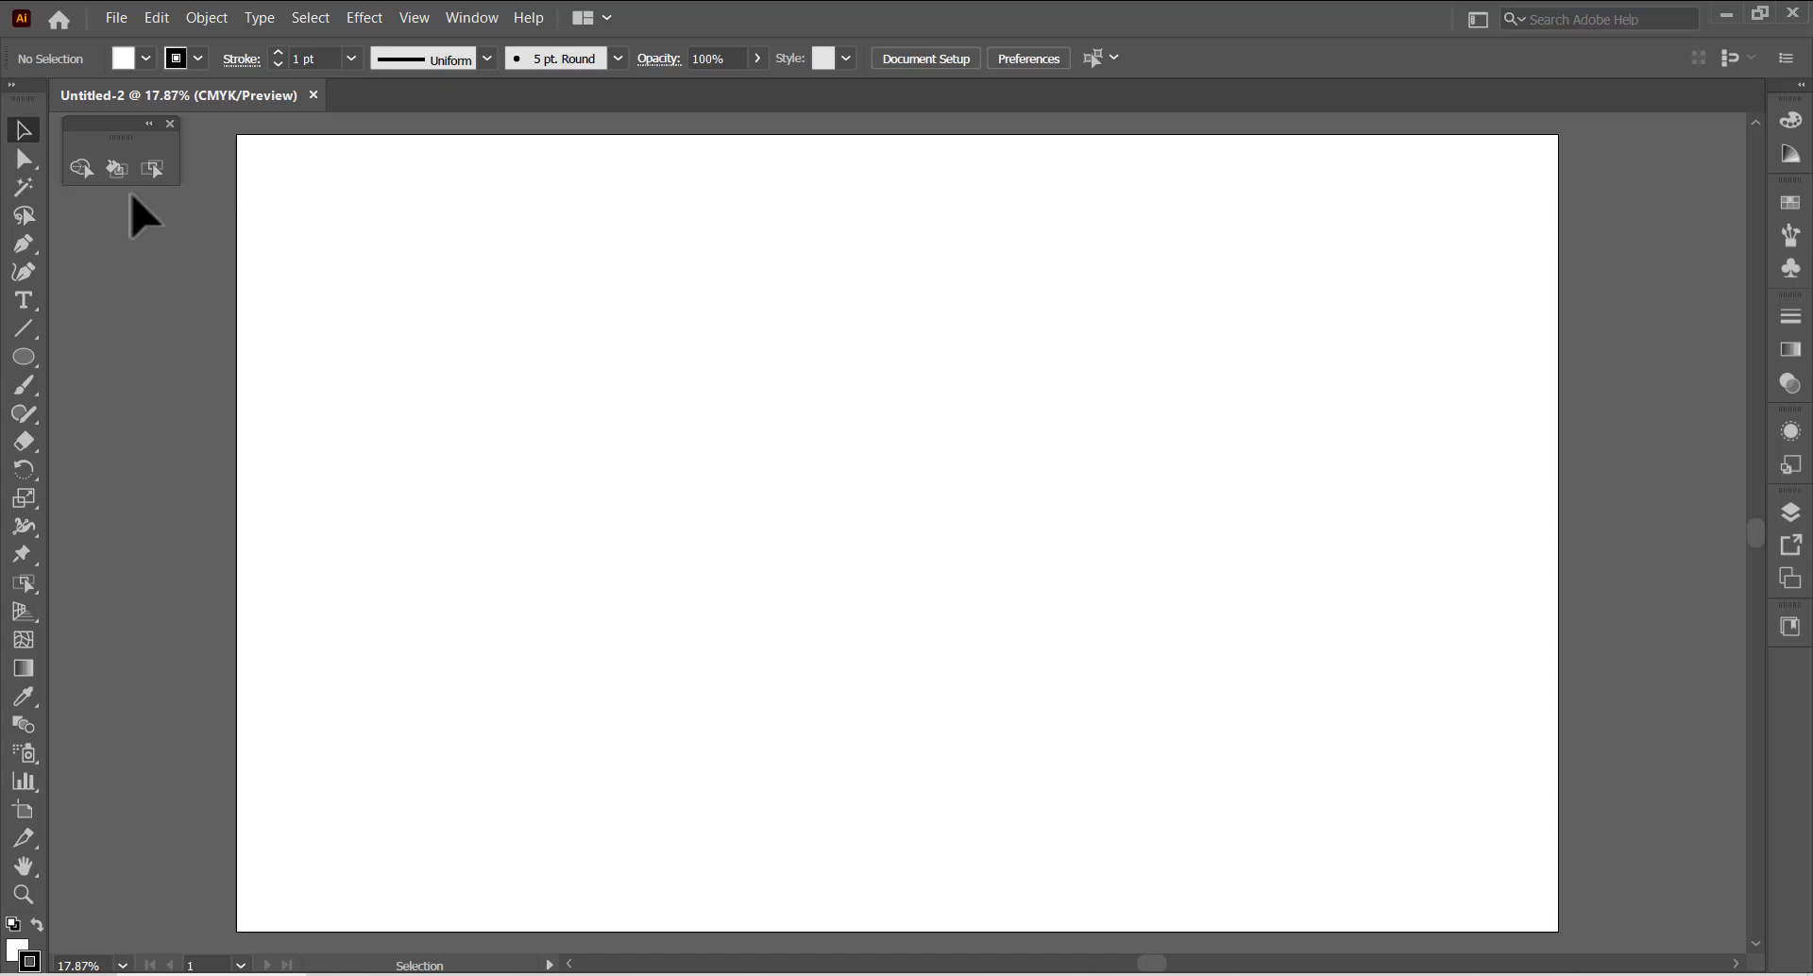
Step: Draw a nearly square rectangle in the upper-left area of the artboard
right_click(21, 361)
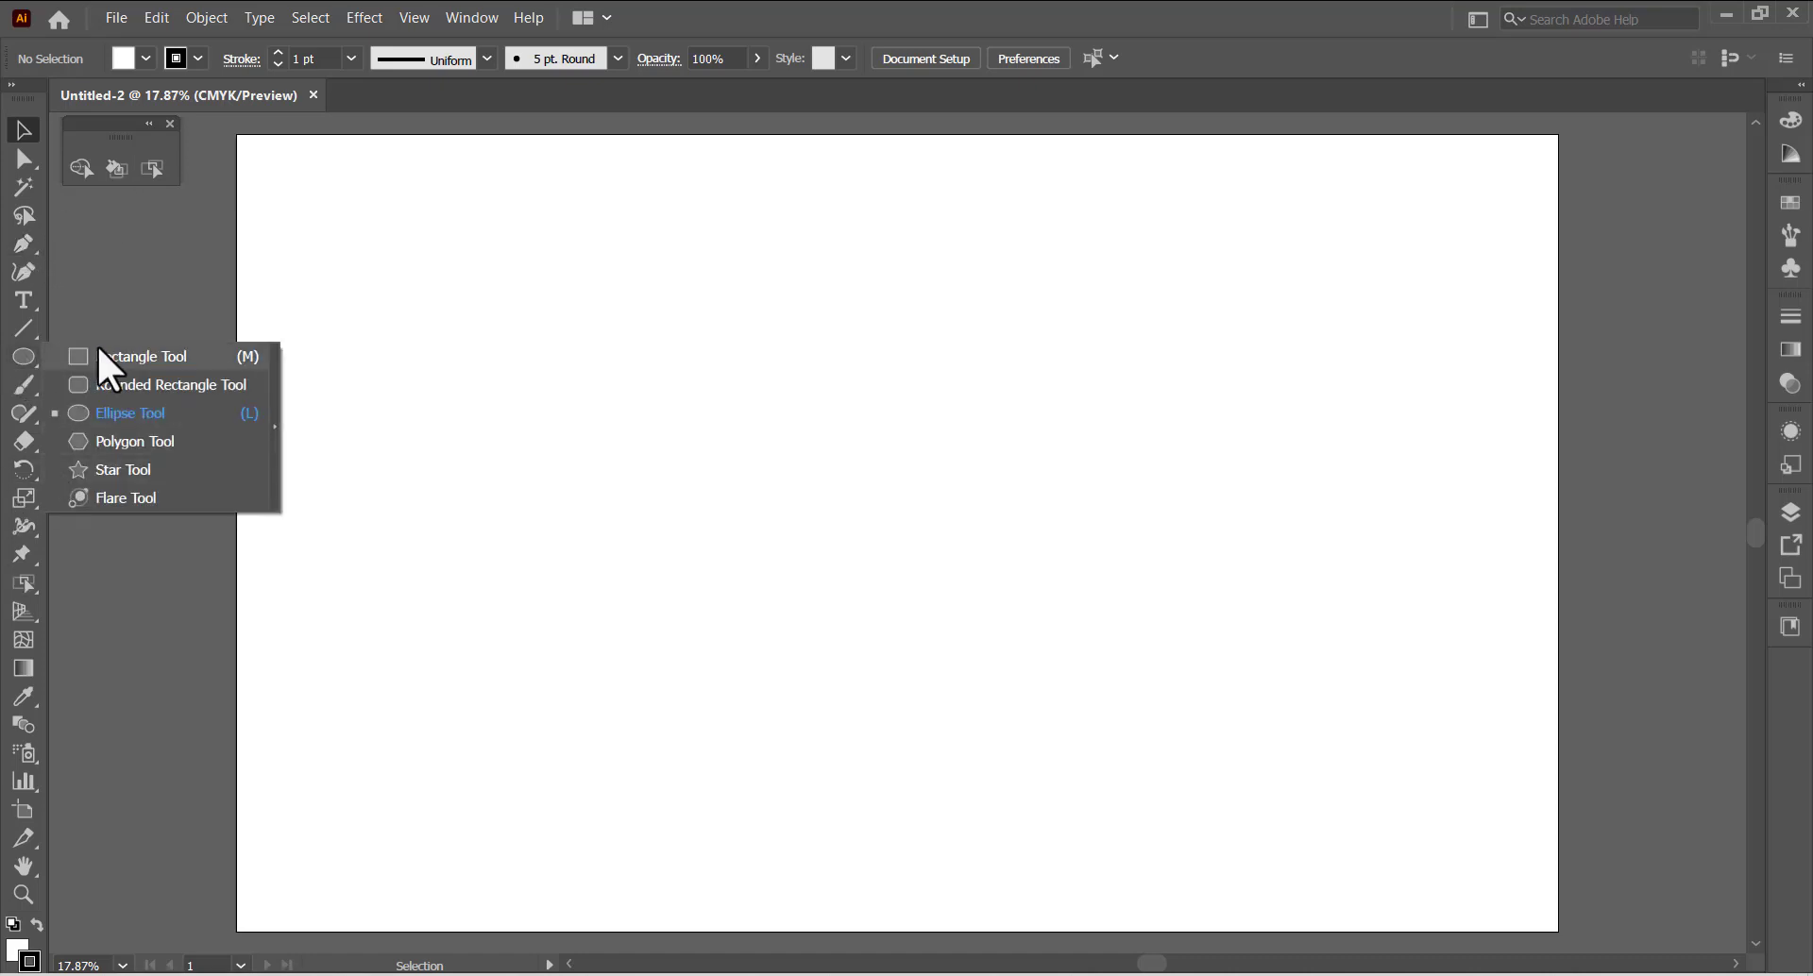
click(95, 370)
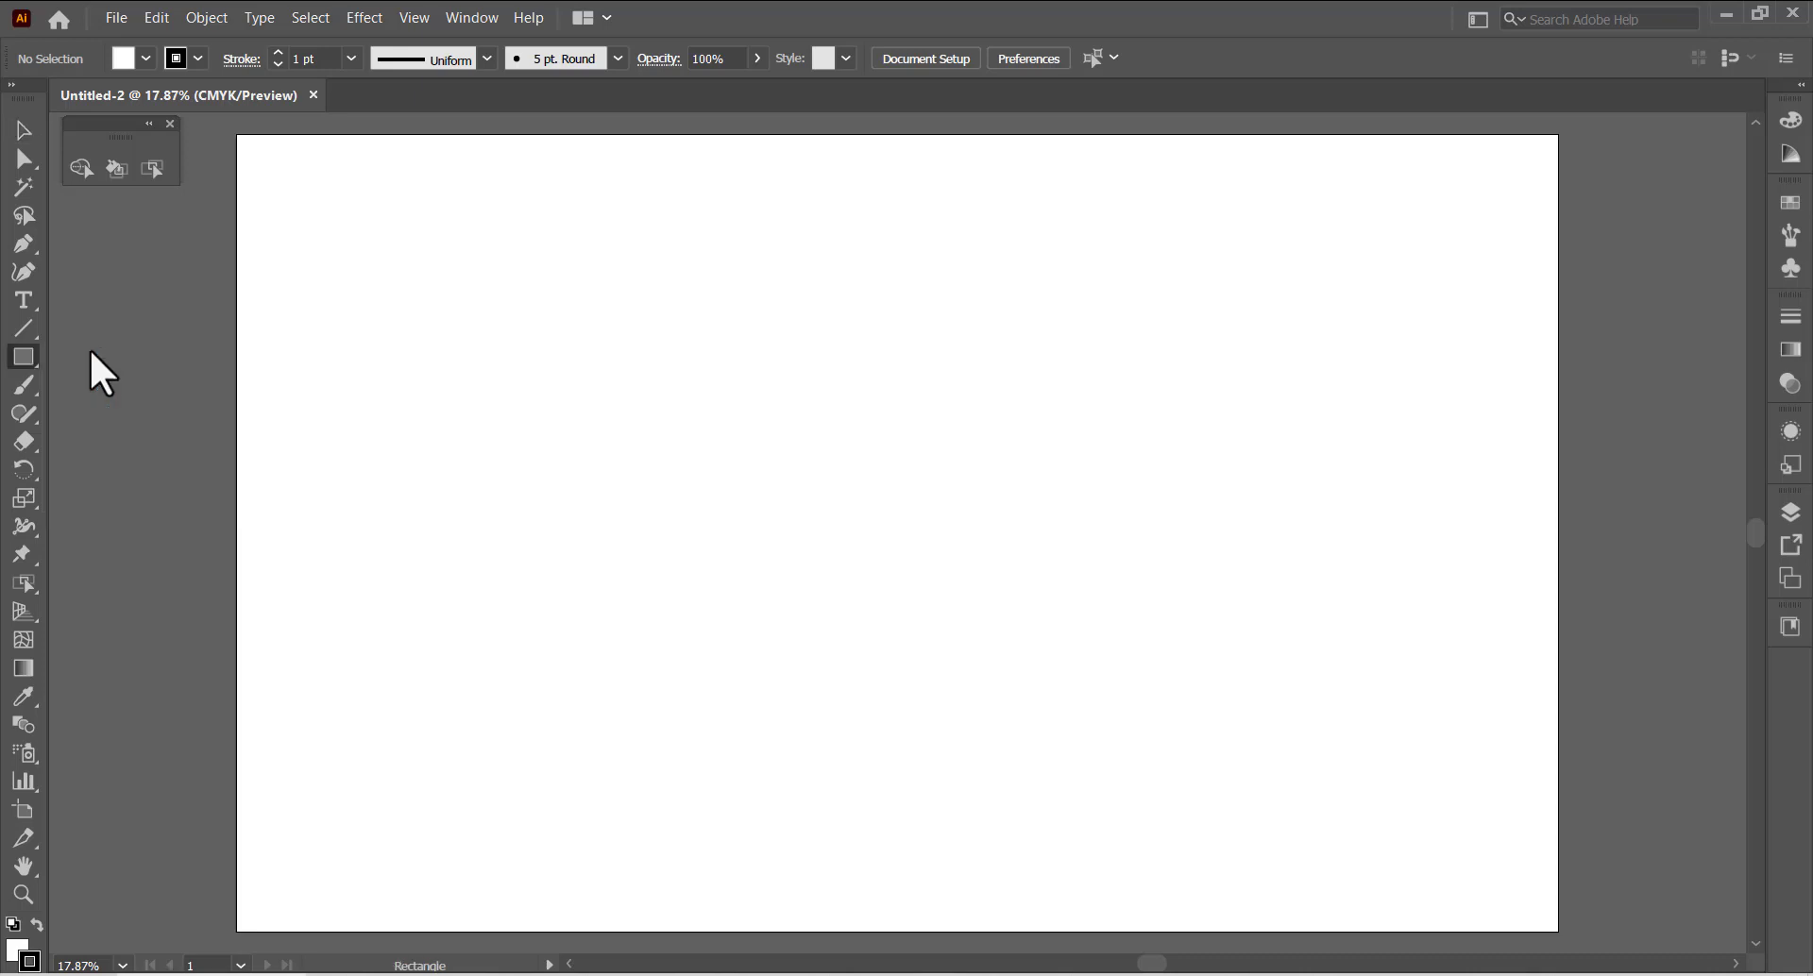
drag(327, 231, 534, 418)
click(31, 129)
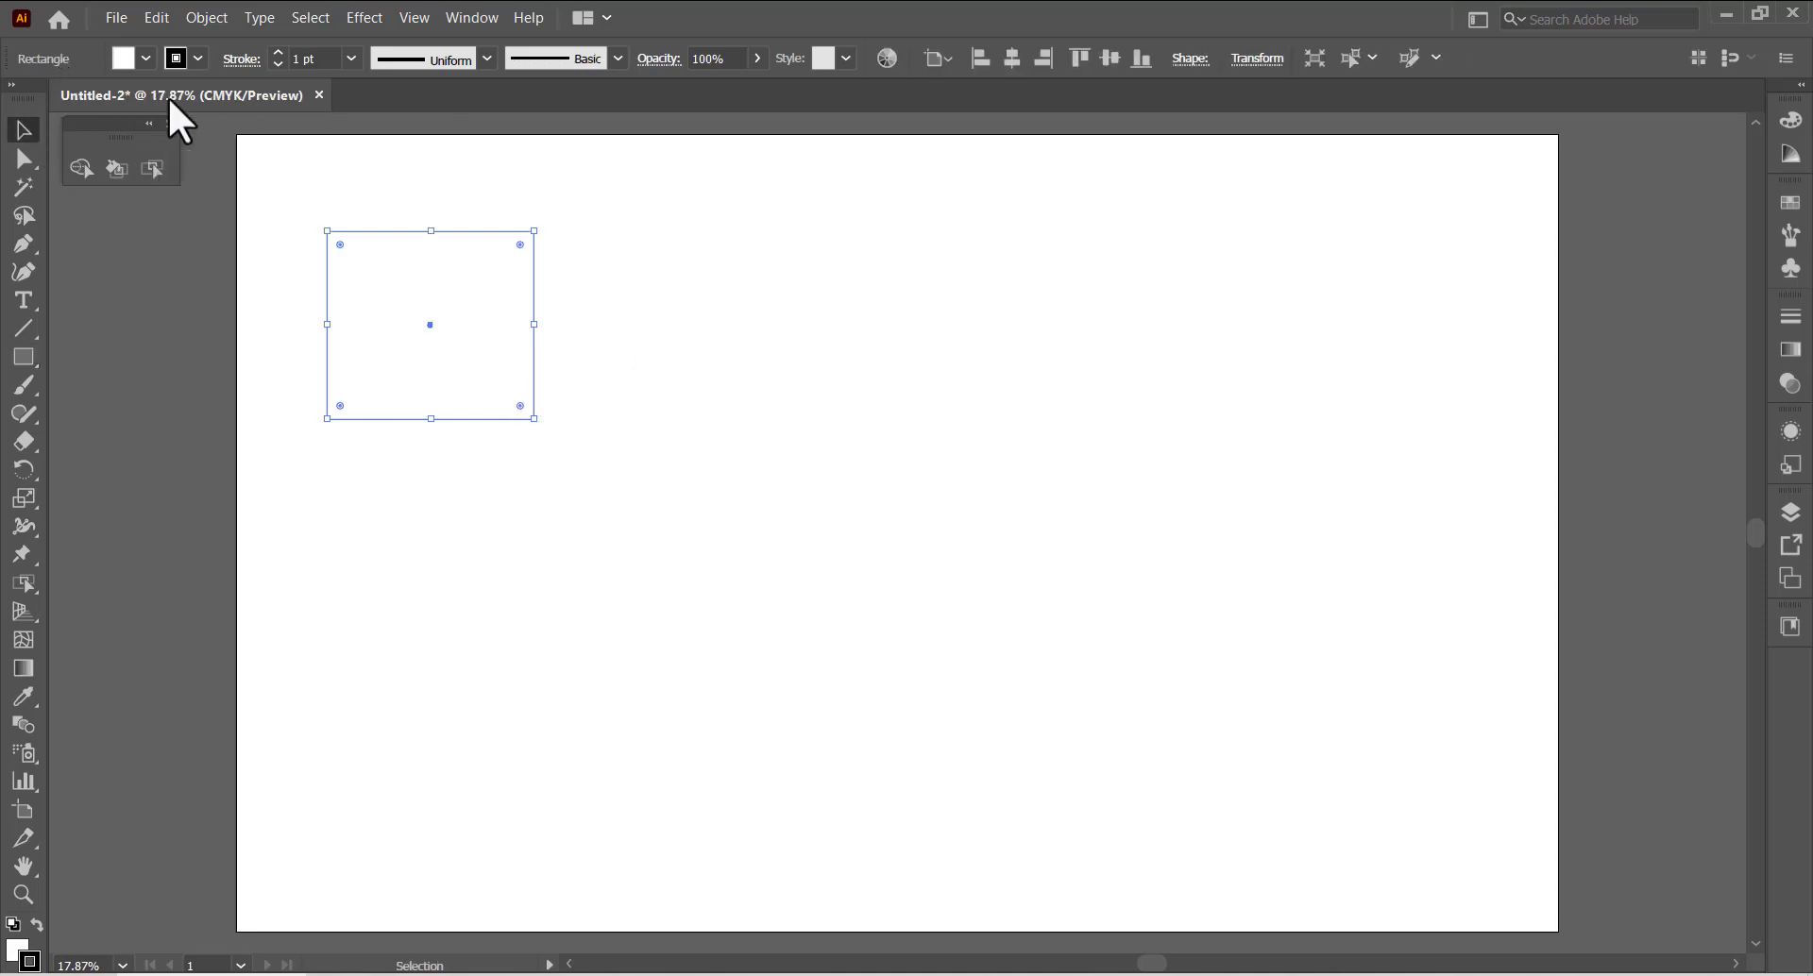
Step: Increase the rectangle's stroke weight to 20 pt
click(277, 53)
click(278, 53)
click(278, 53)
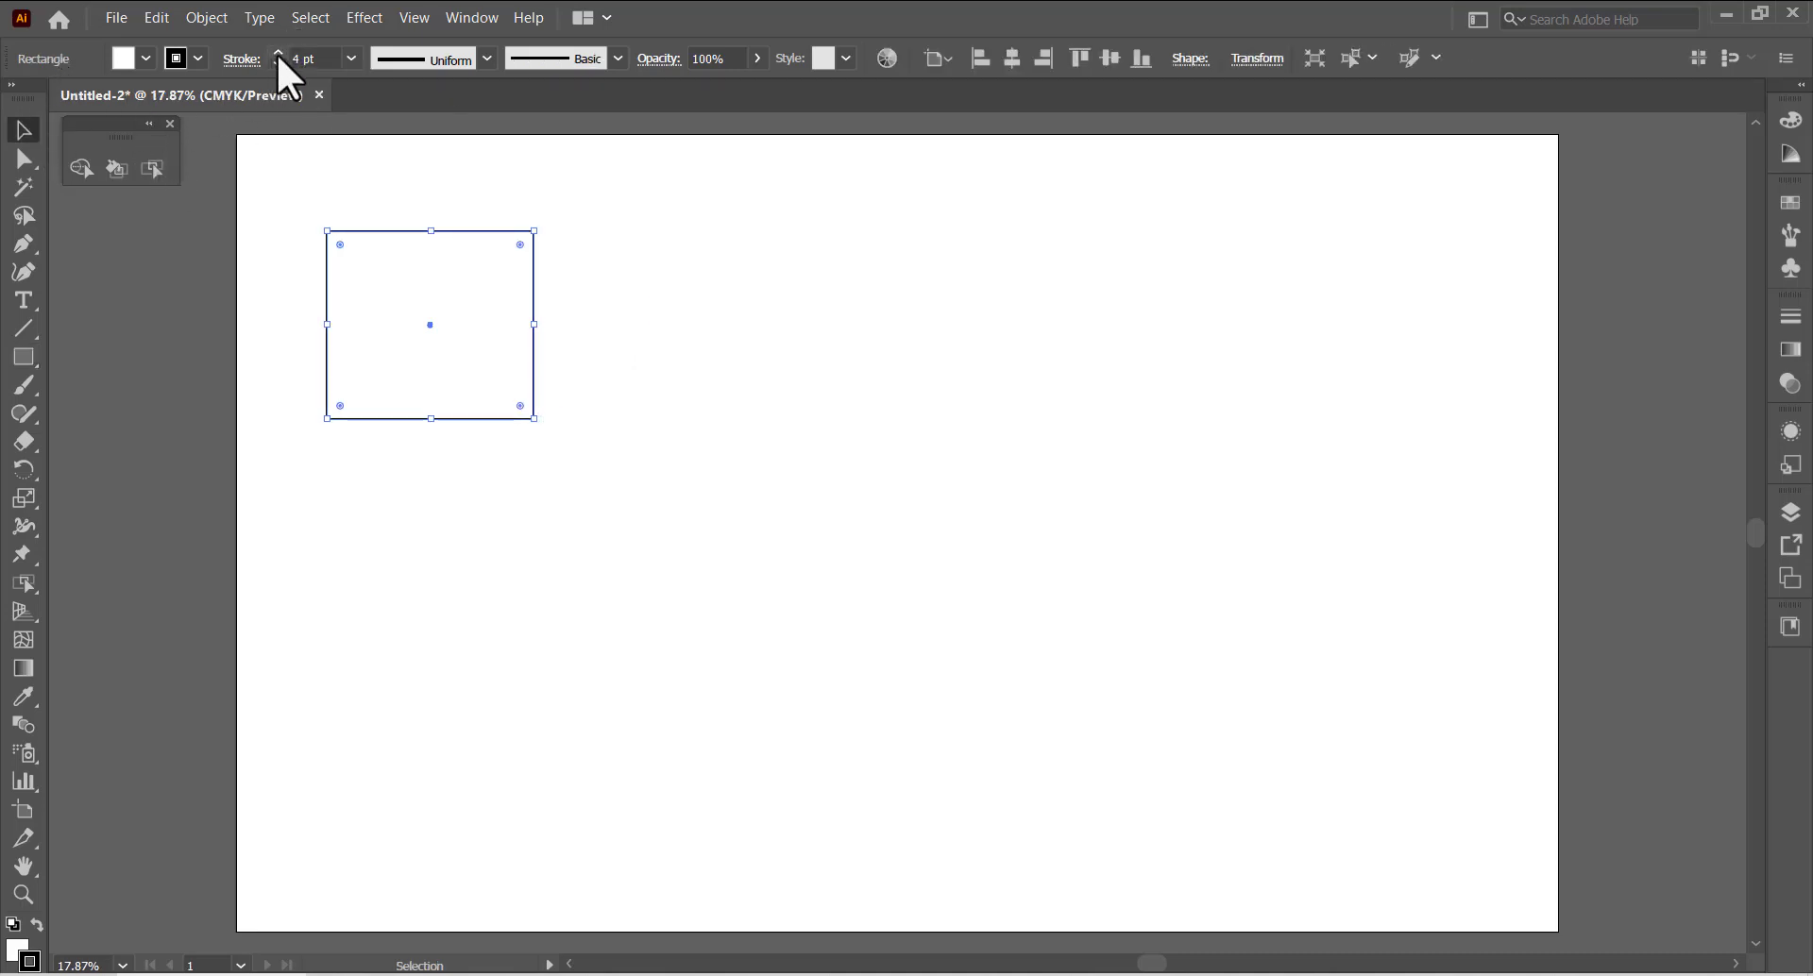
click(277, 53)
click(278, 53)
click(277, 53)
click(278, 53)
click(278, 53)
click(278, 53)
click(278, 52)
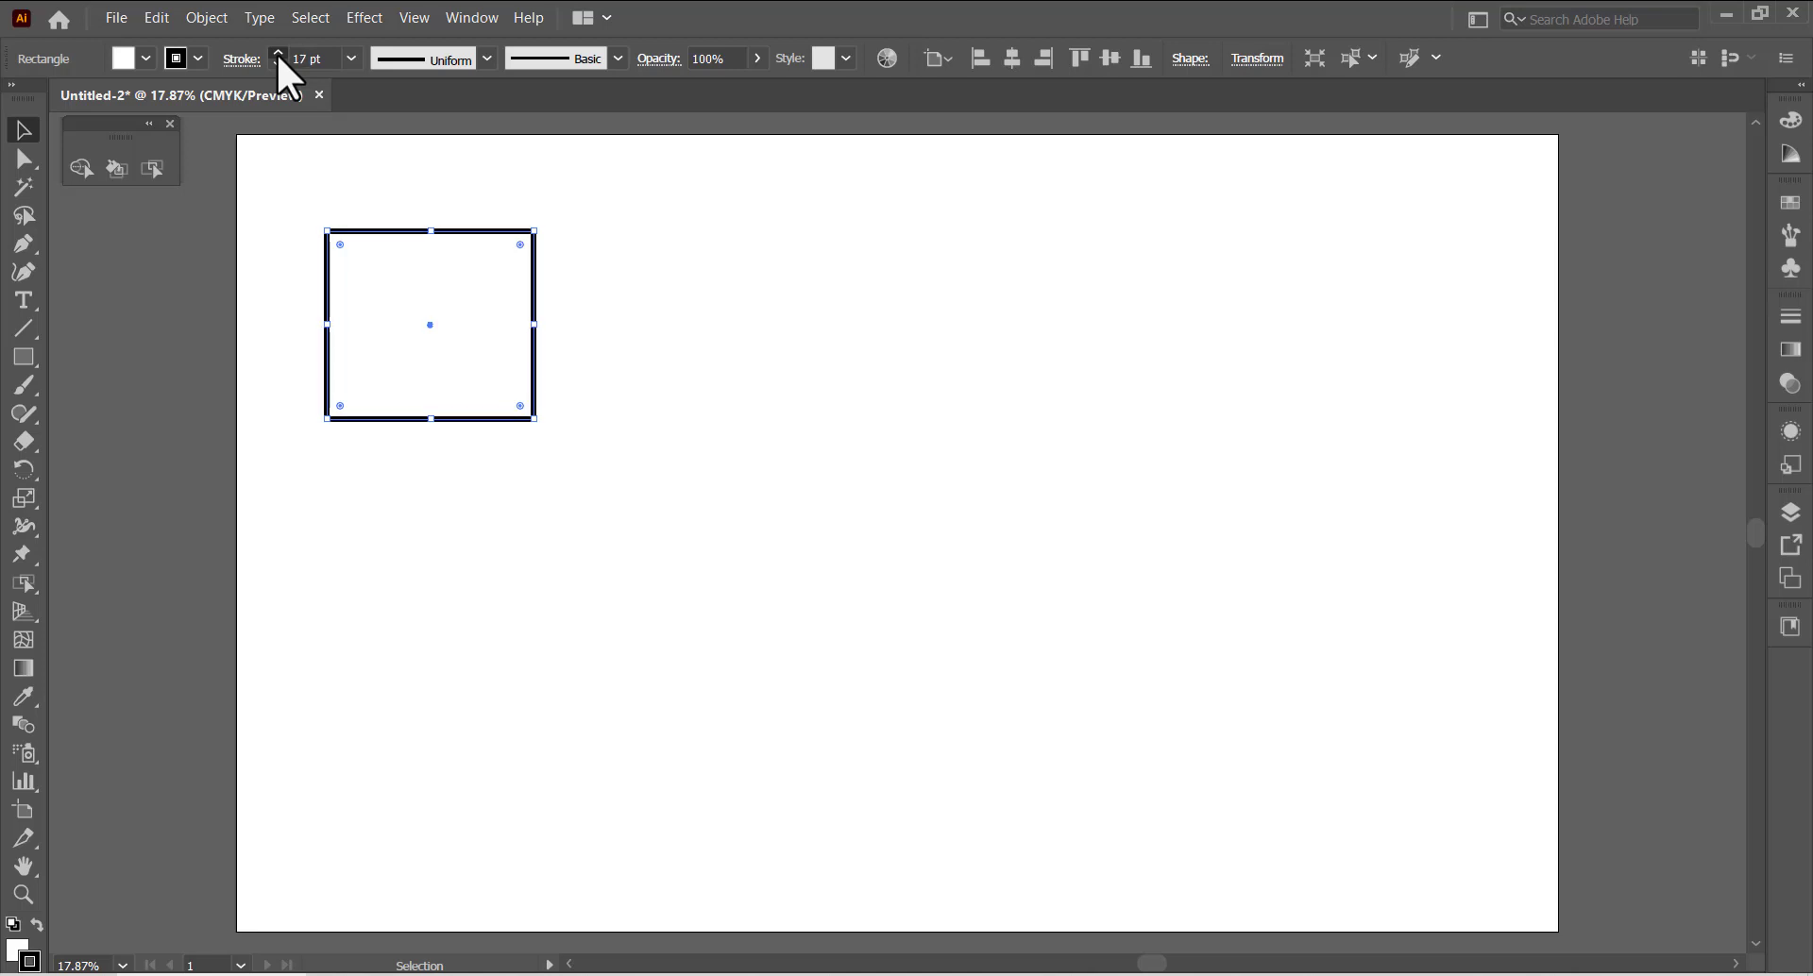
click(277, 52)
click(278, 53)
click(277, 53)
click(312, 190)
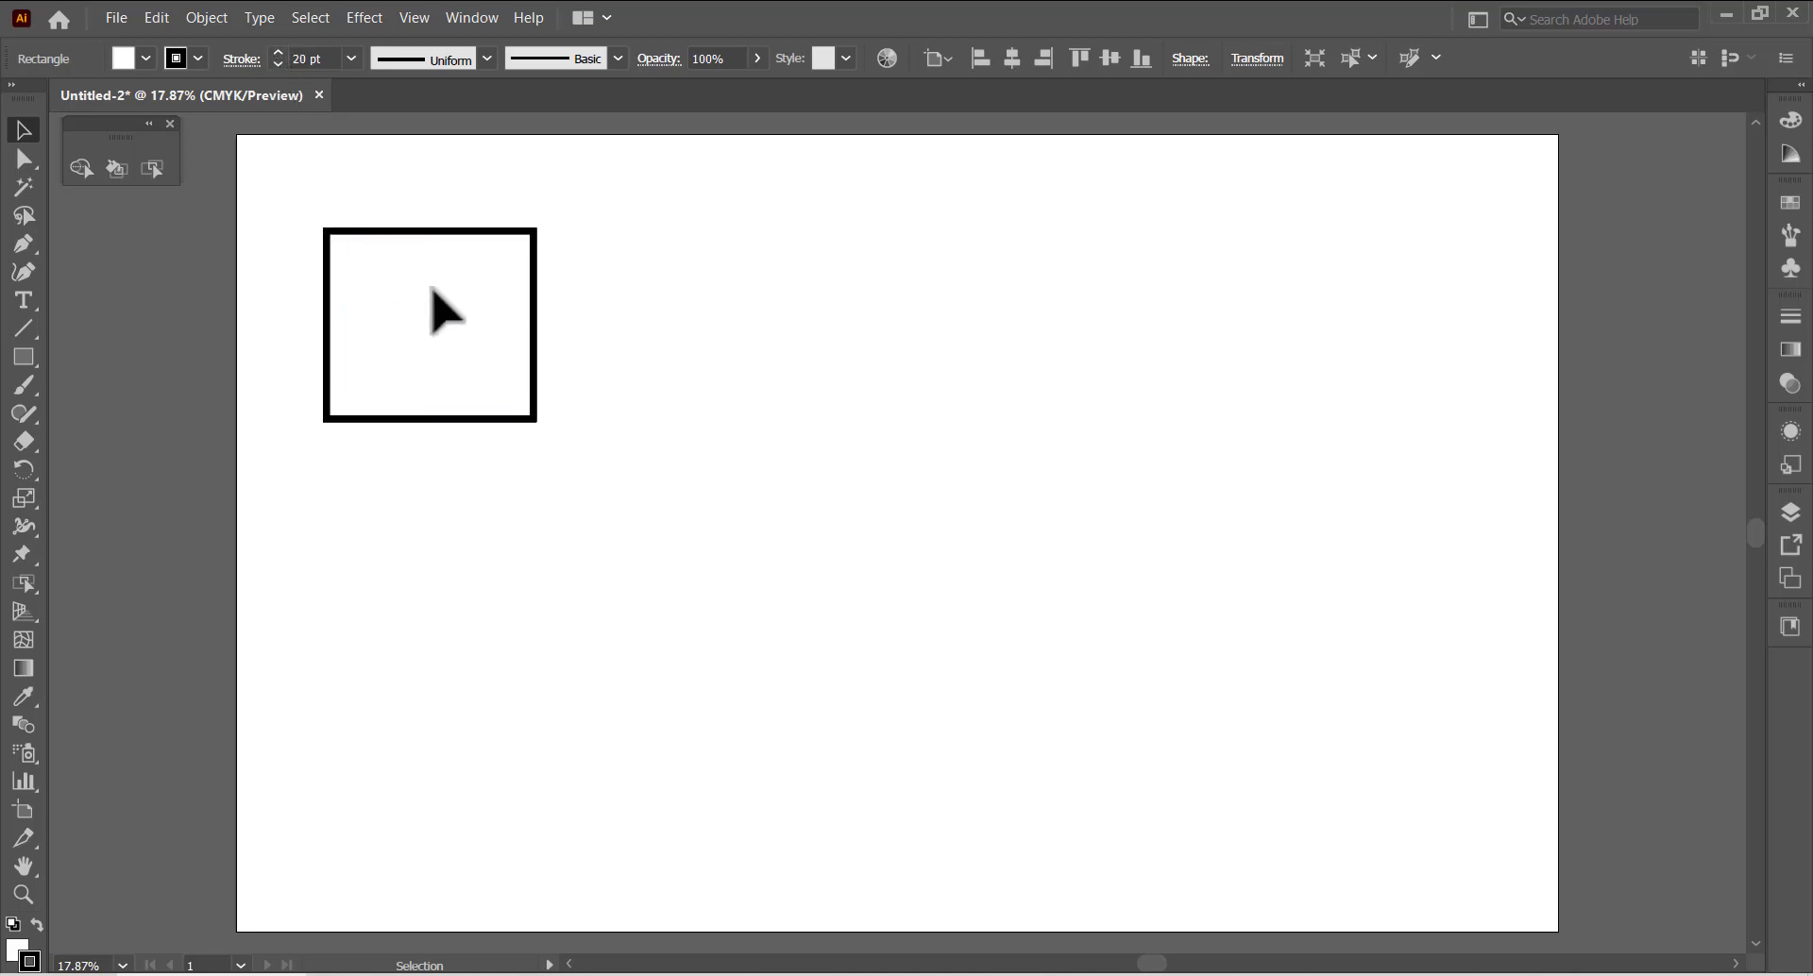
Step: Set the rectangle's fill to None, keeping only its black stroke
click(369, 240)
click(147, 58)
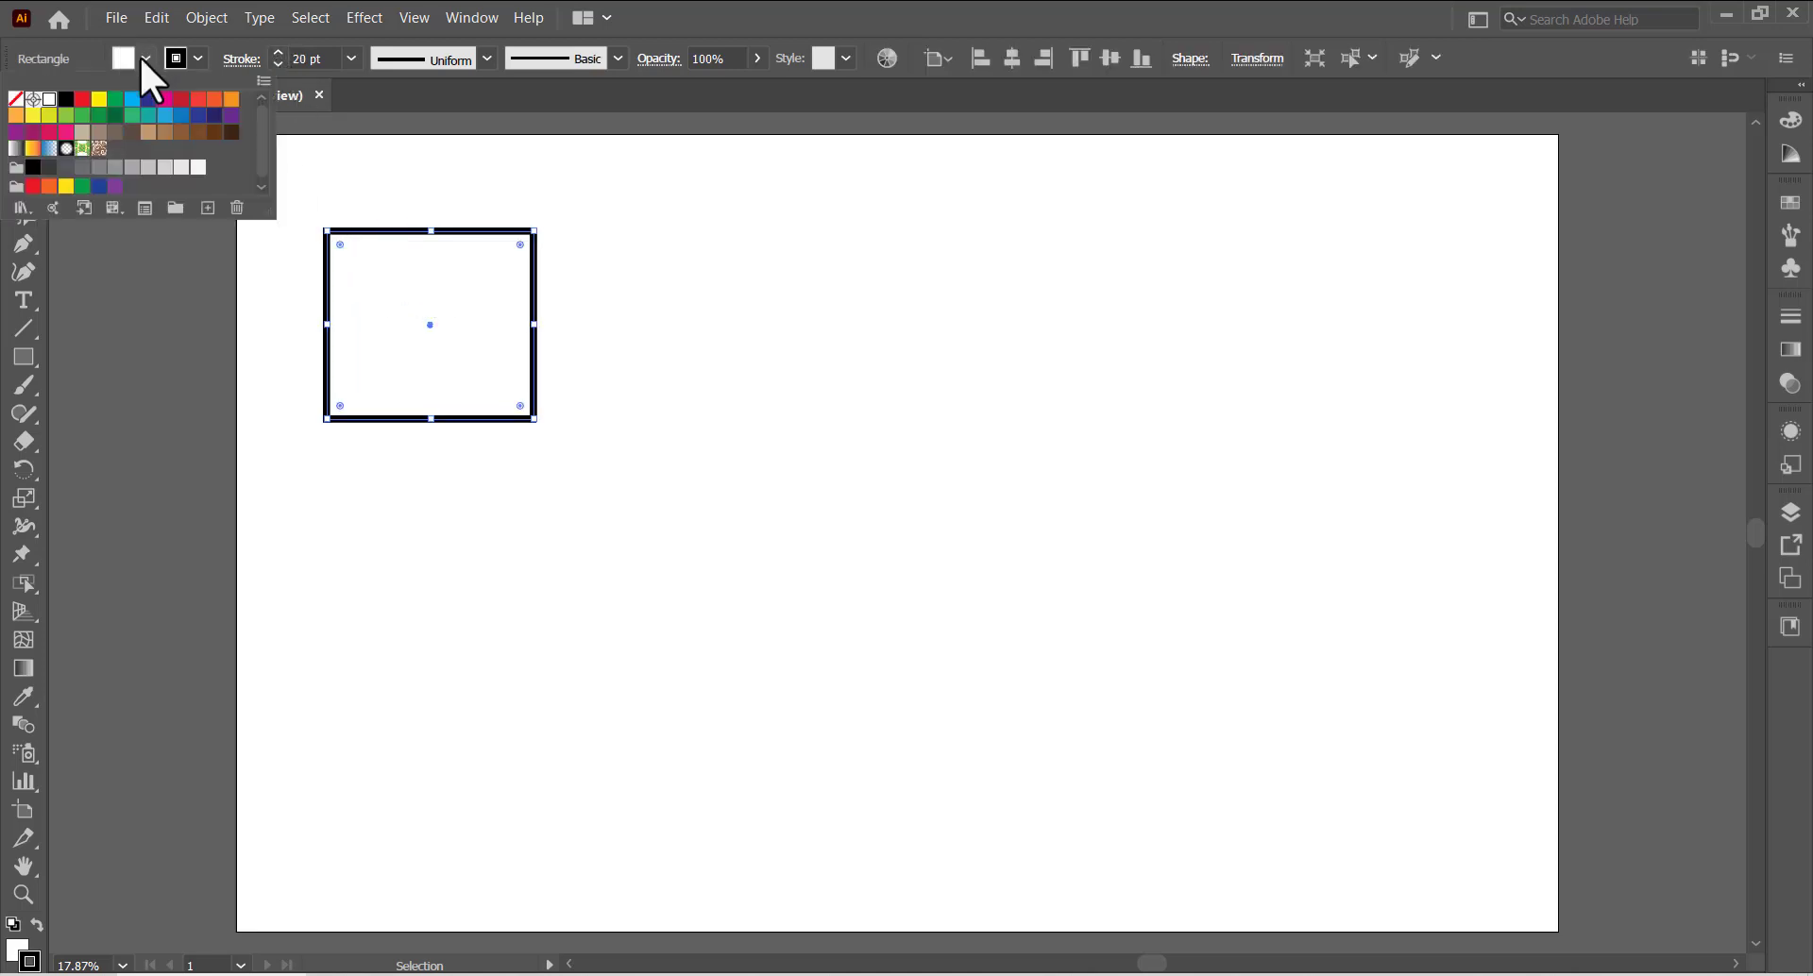
click(15, 98)
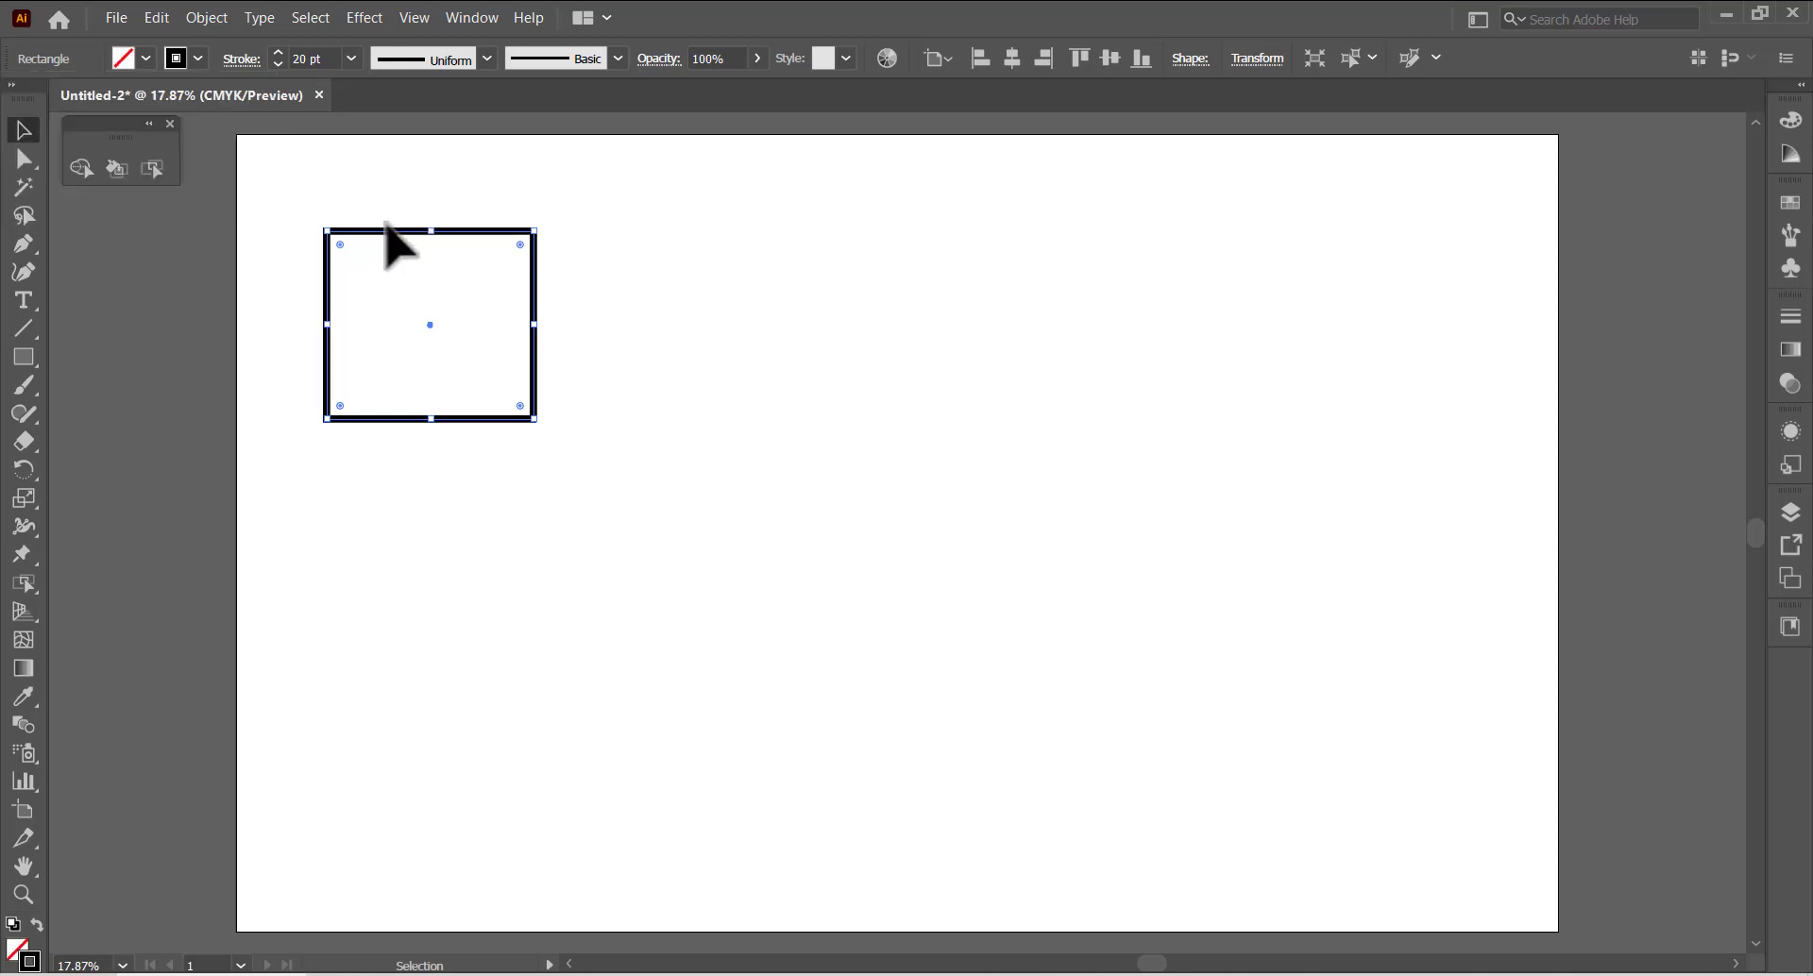
Step: Duplicate the rectangle diagonally down to the right and repeat the offset copy until five overlapping rectangles exist
drag(390, 233, 436, 266)
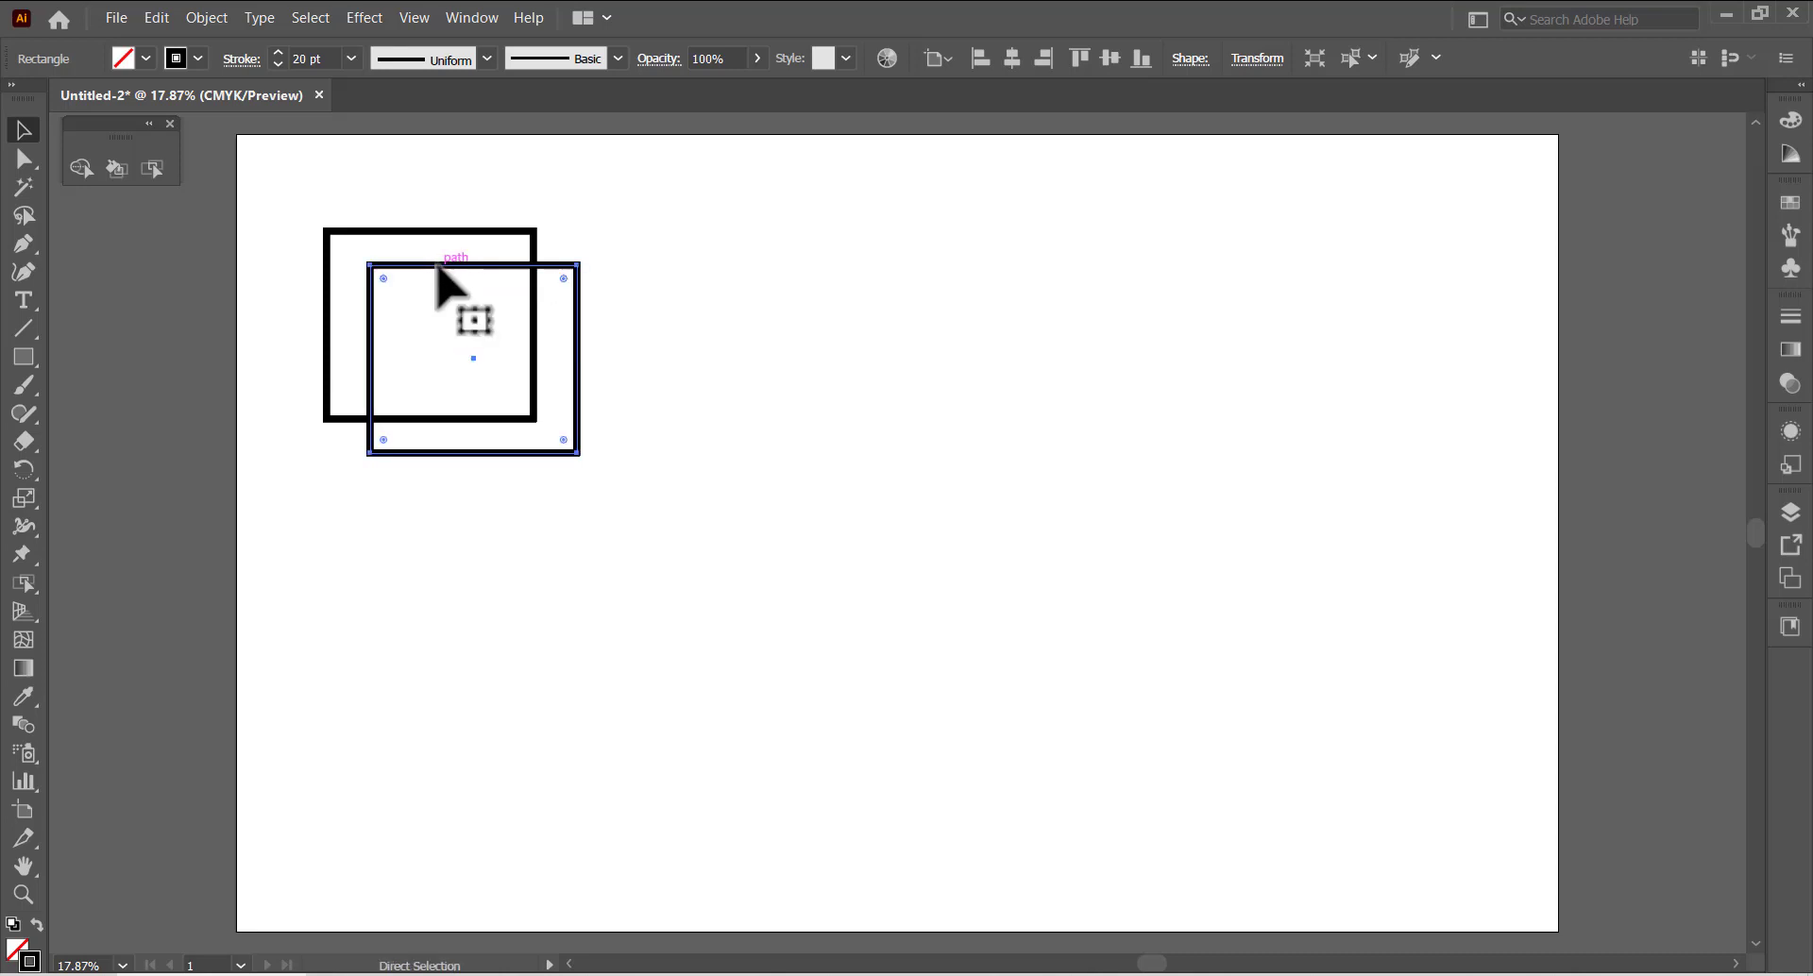
key(ctrl+d)
key(ctrl+d)
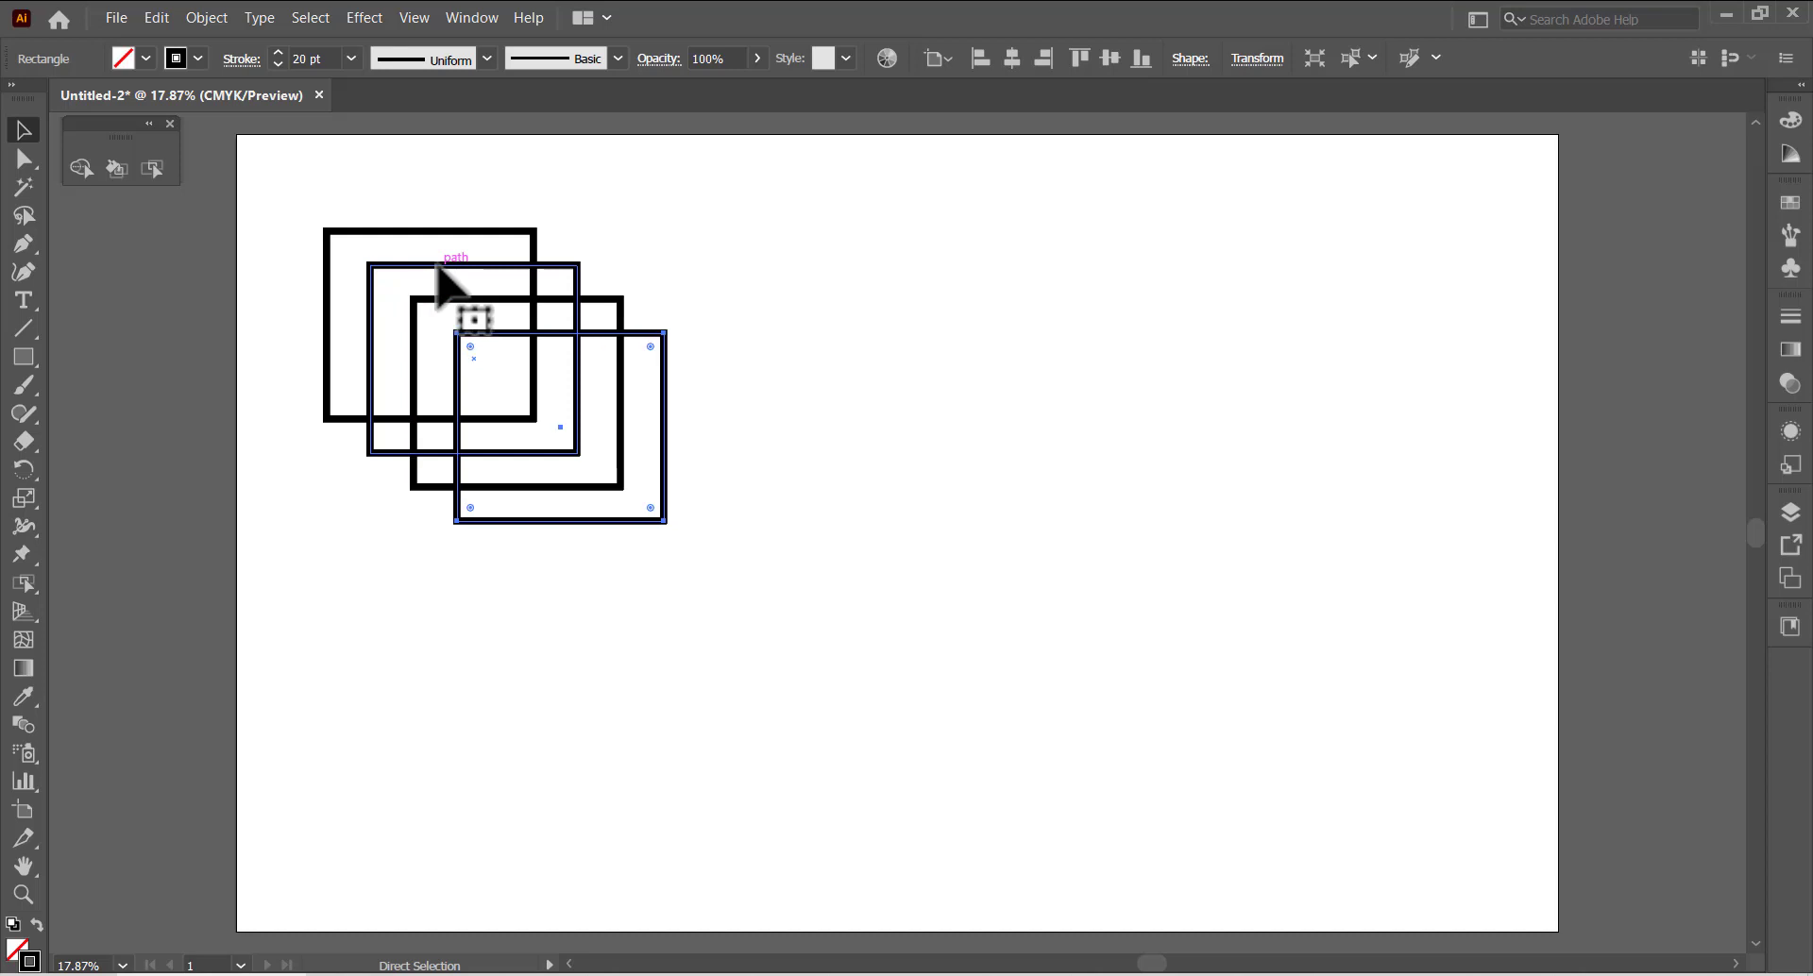
key(ctrl+d)
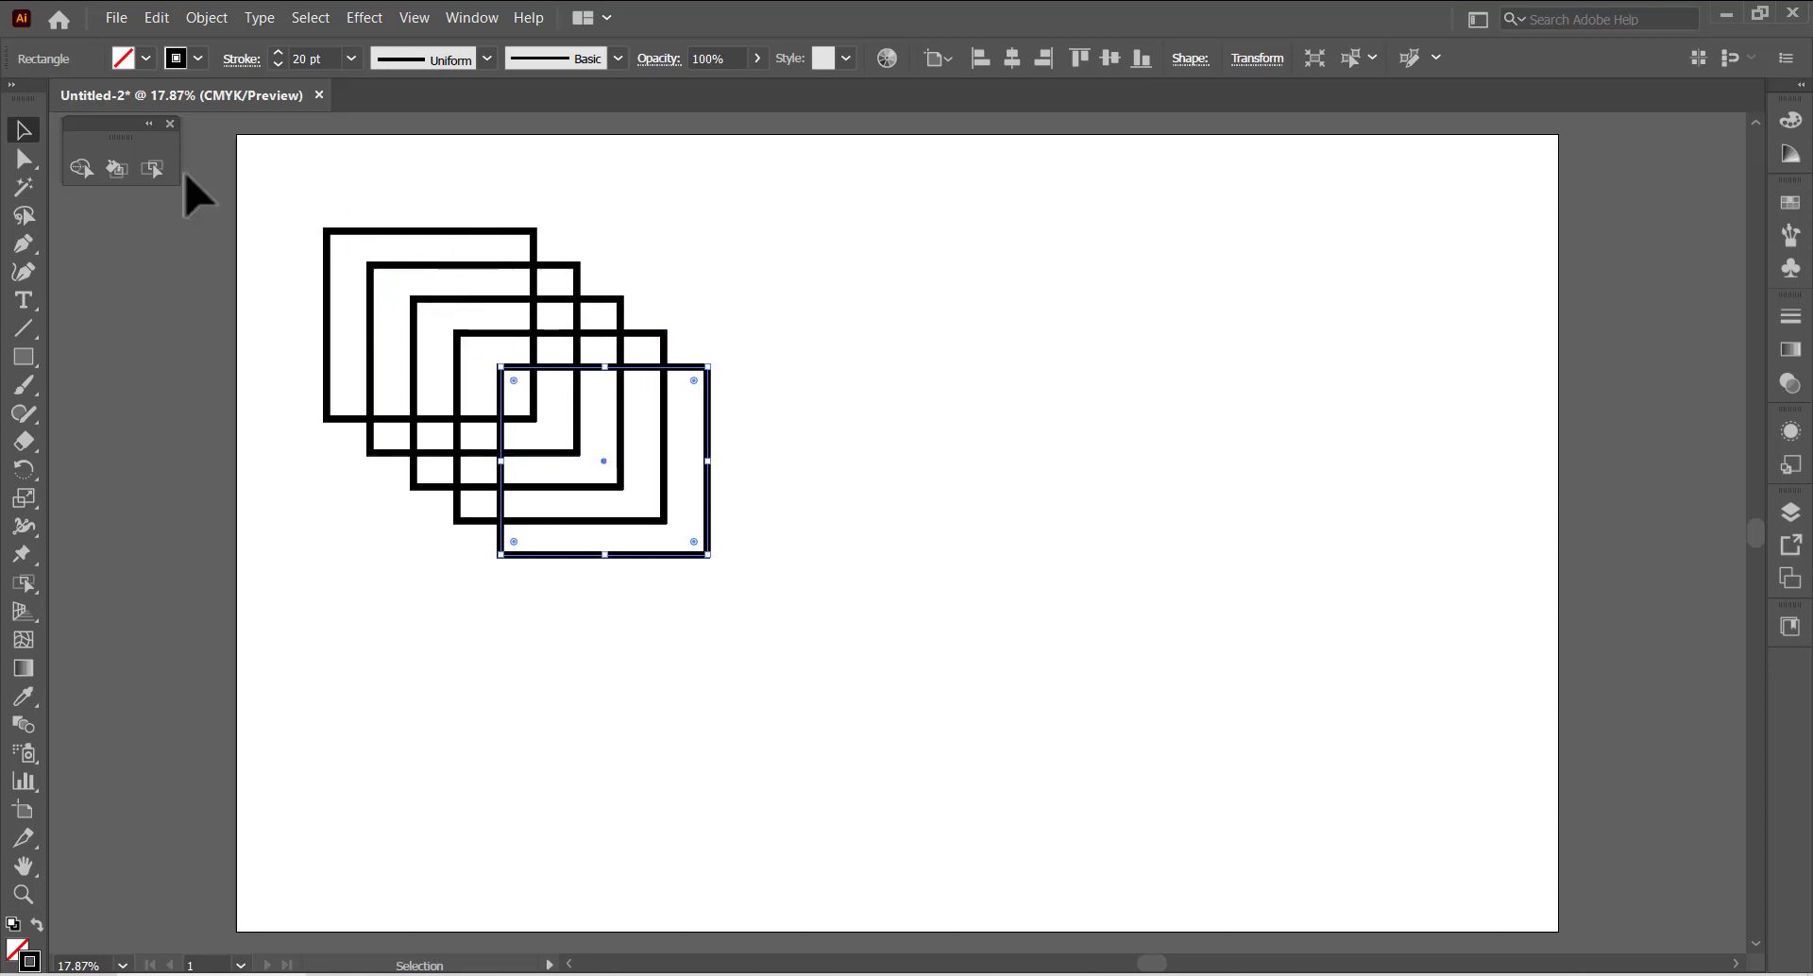
click(234, 196)
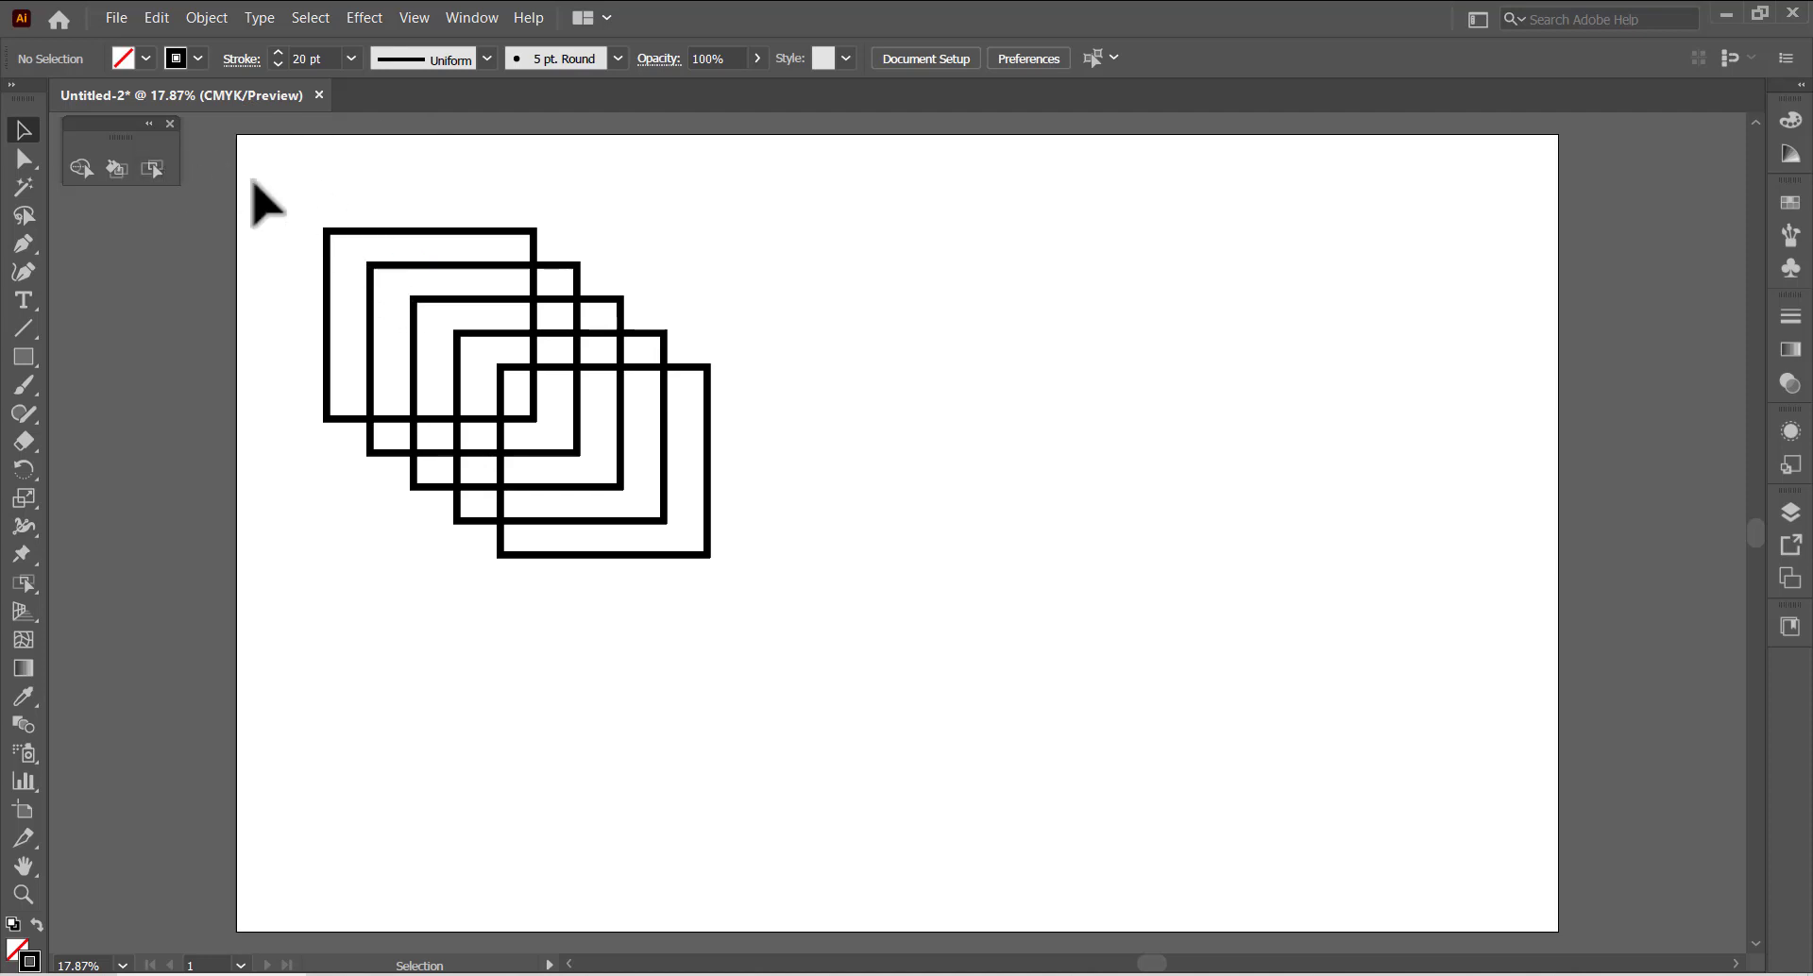
Step: Select all five overlapping rectangles and convert them into a Live Paint group with the Live Paint Bucket
click(154, 170)
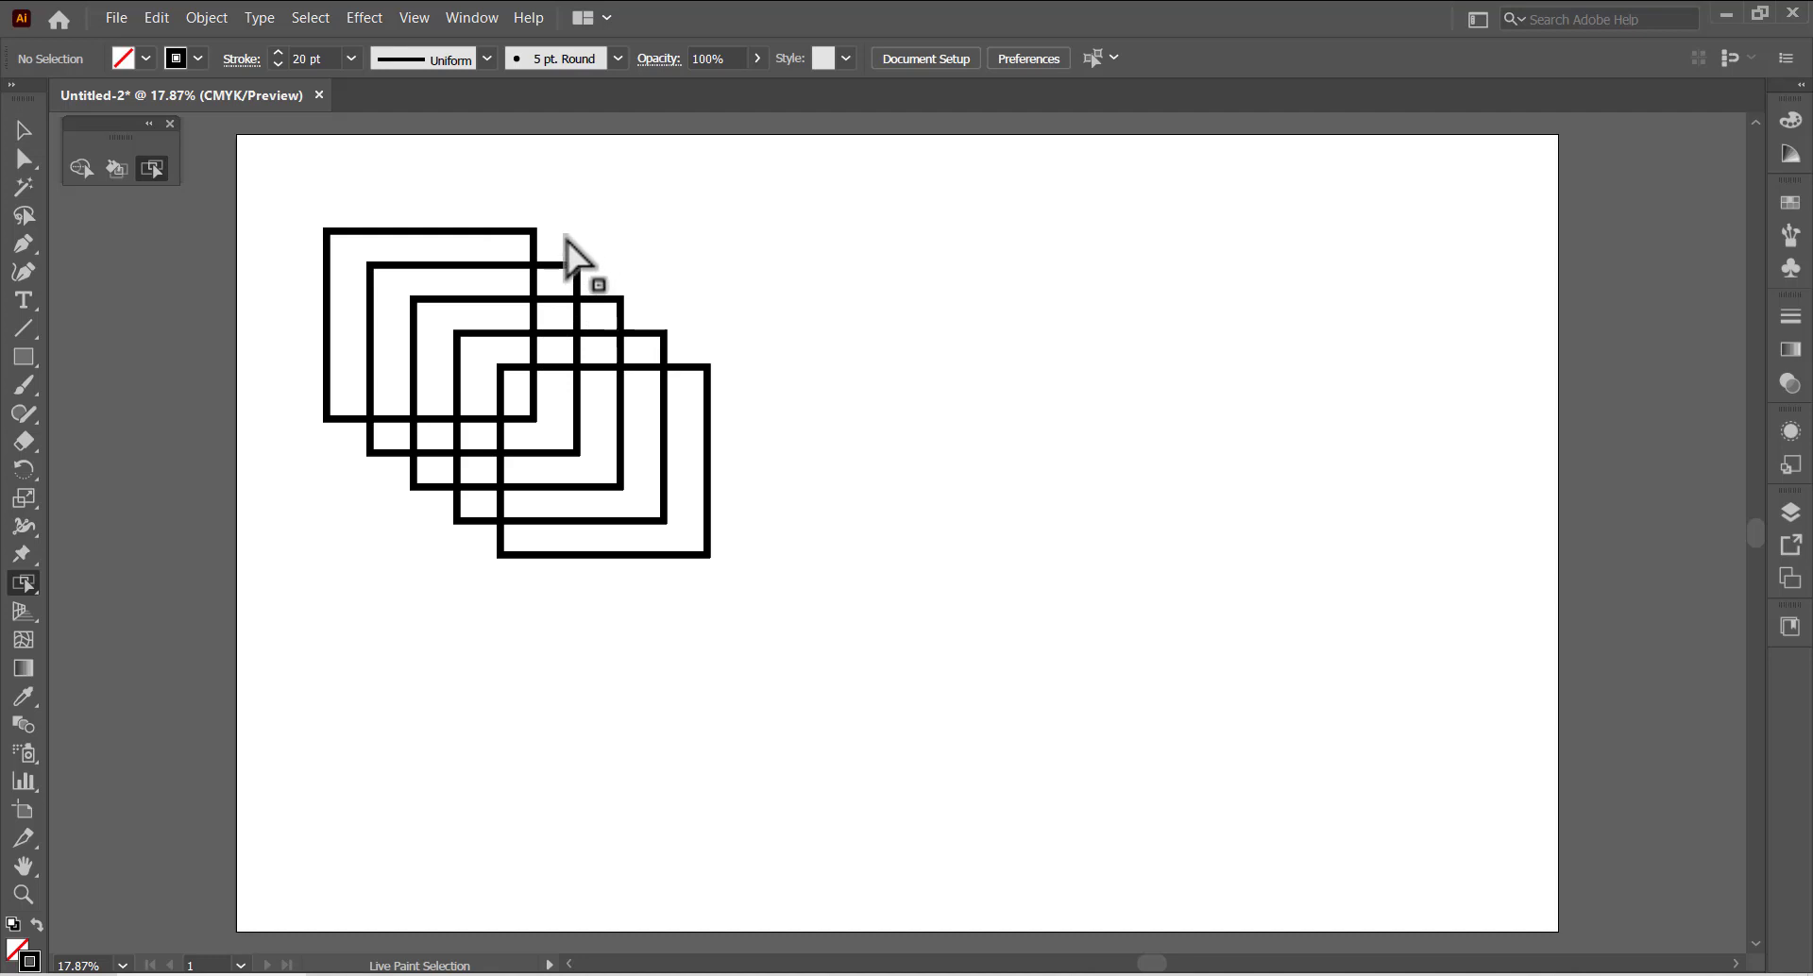
scroll(547, 281, up, 1)
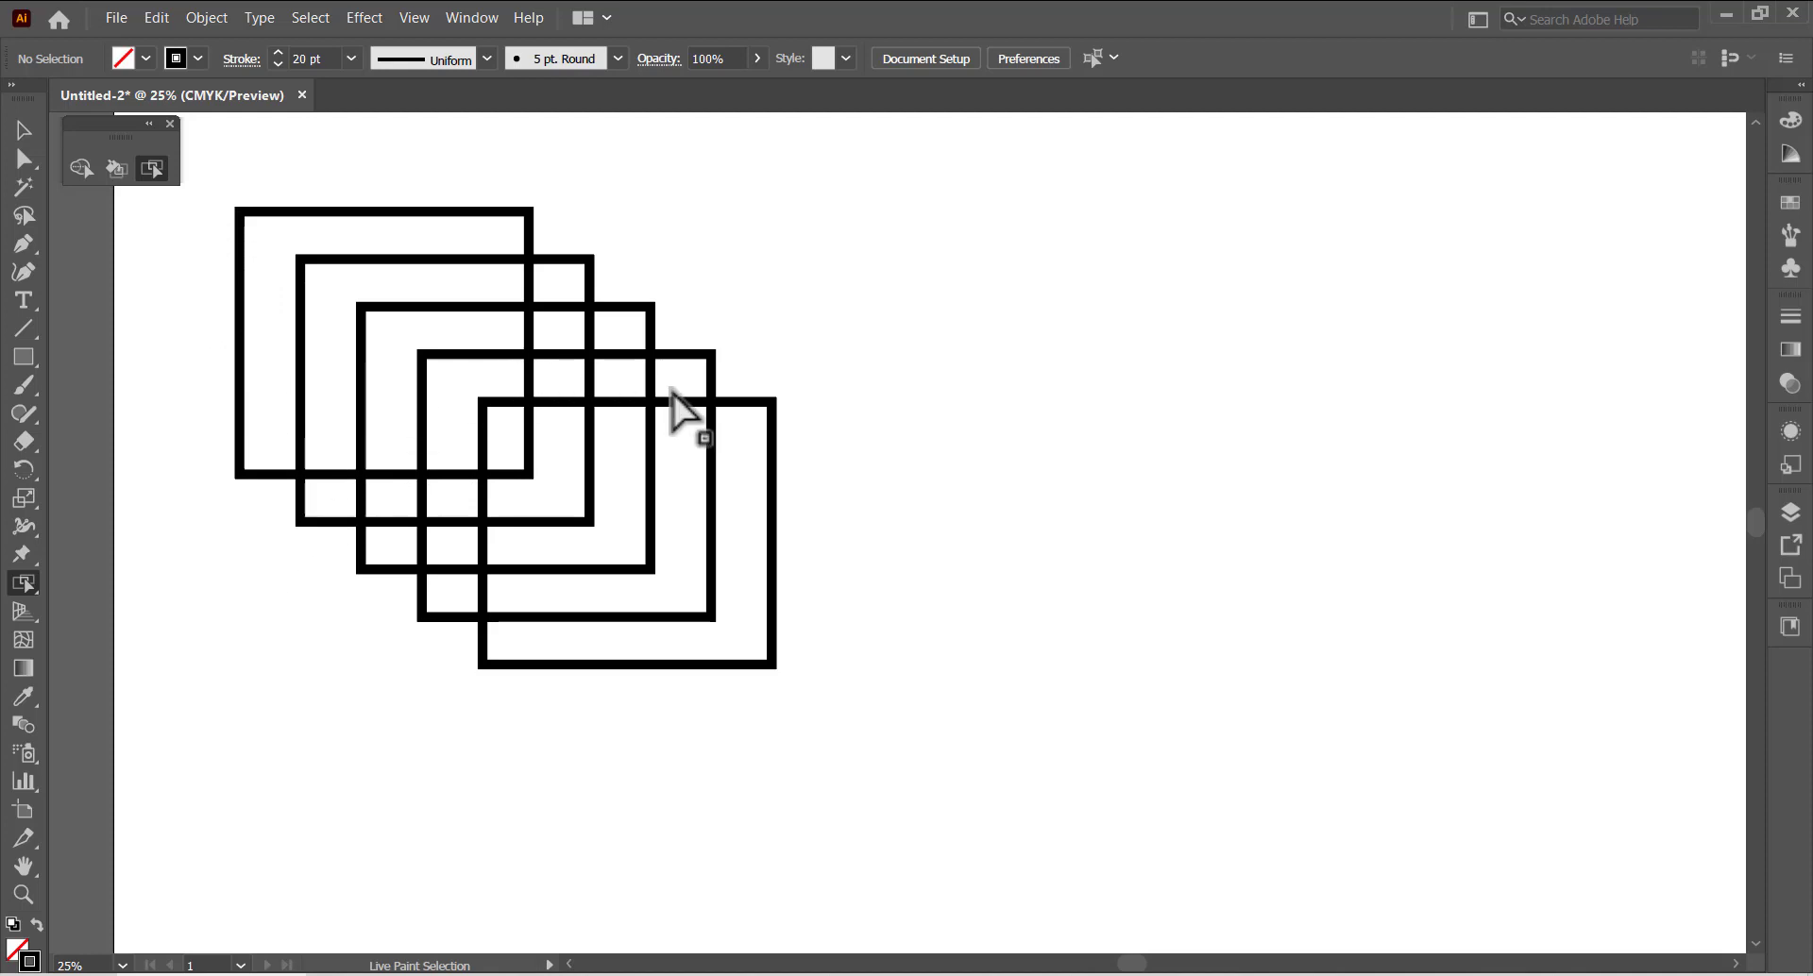
click(25, 131)
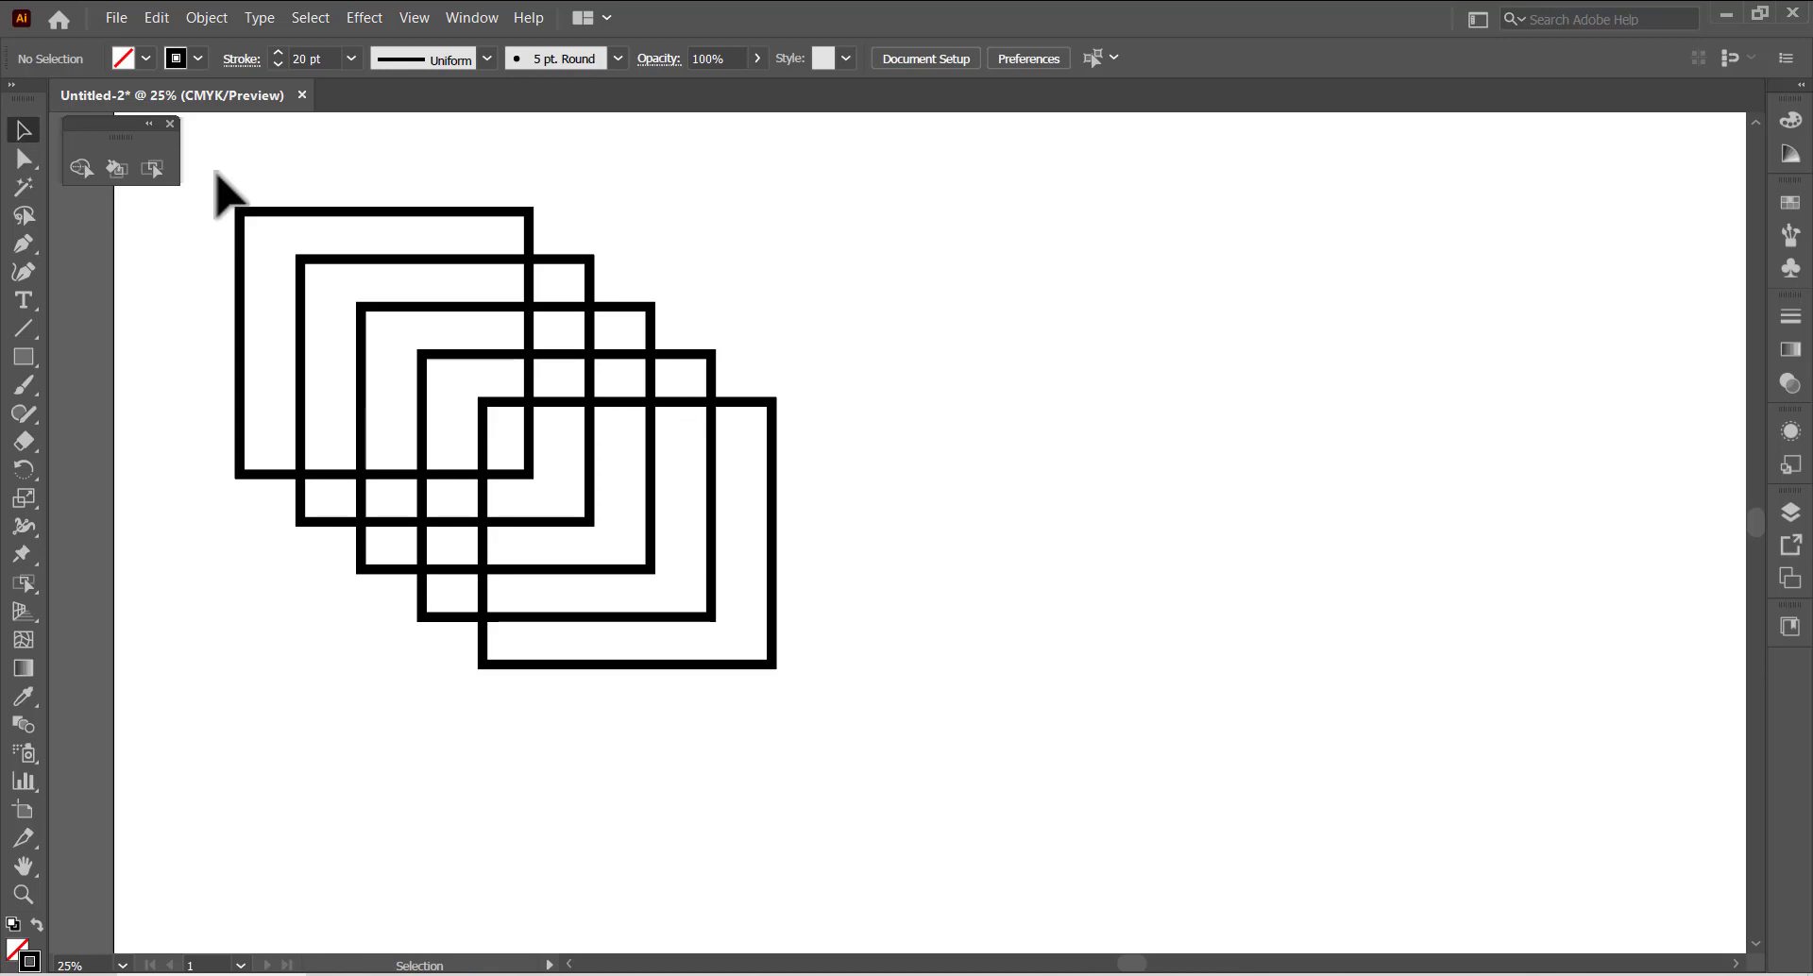
drag(215, 175, 862, 599)
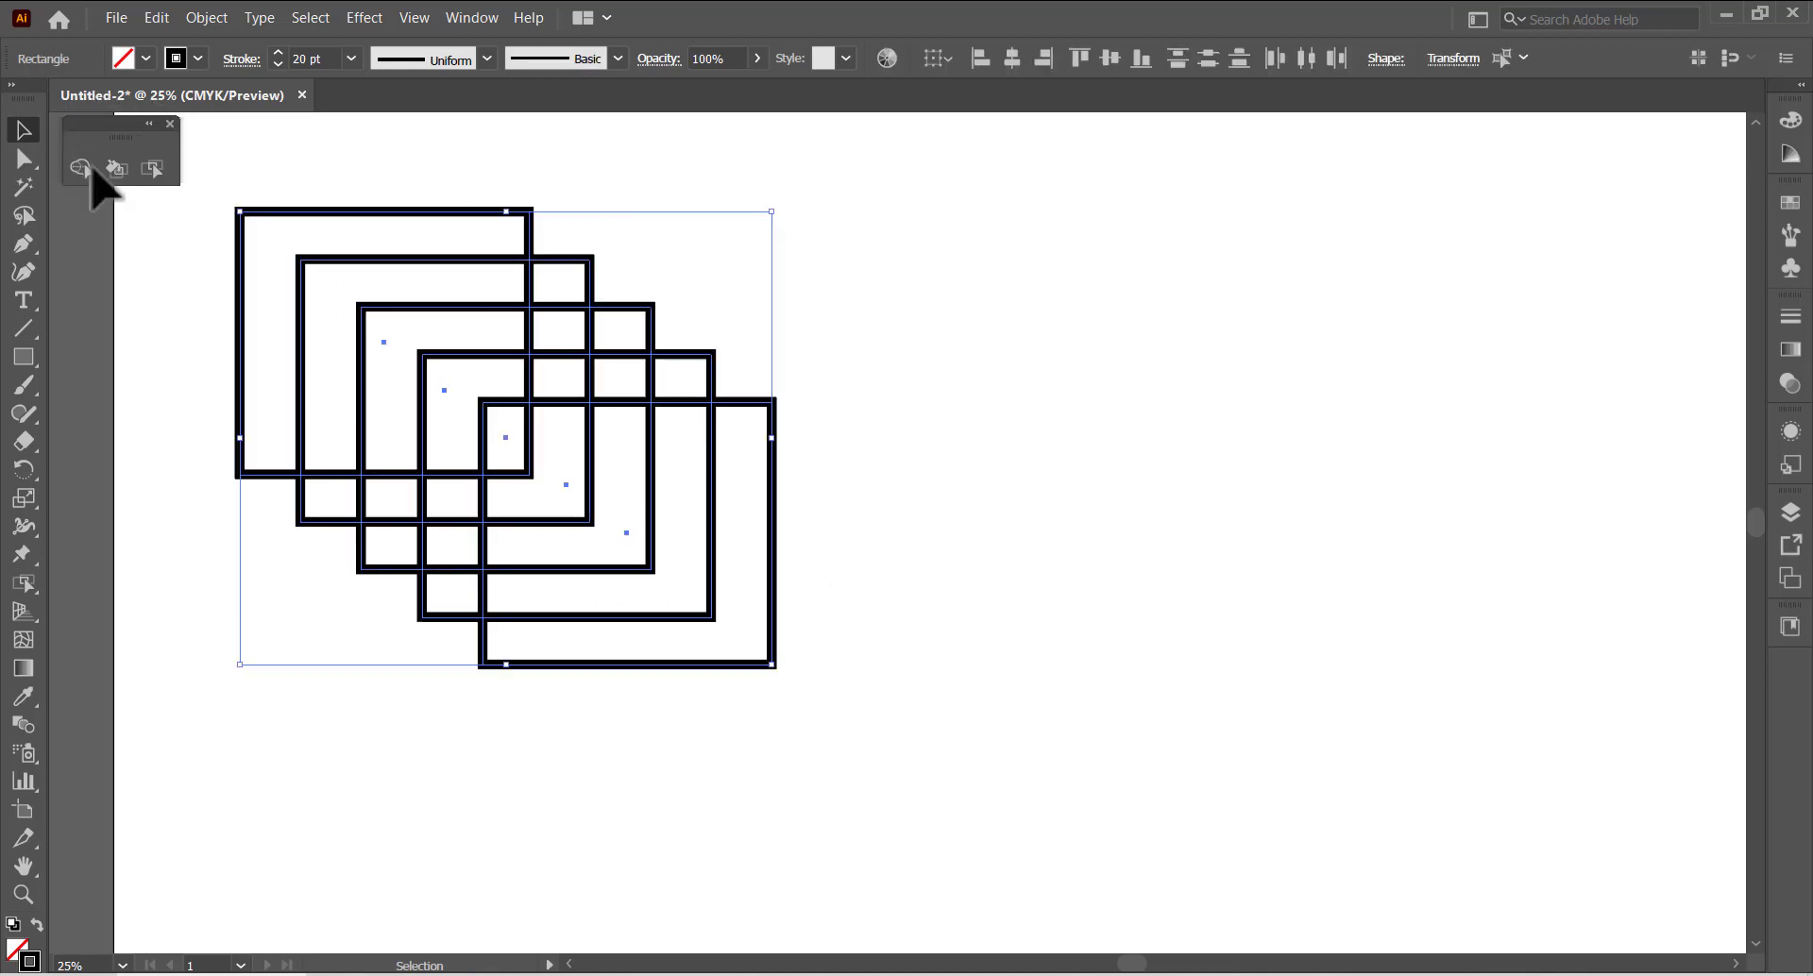
click(116, 166)
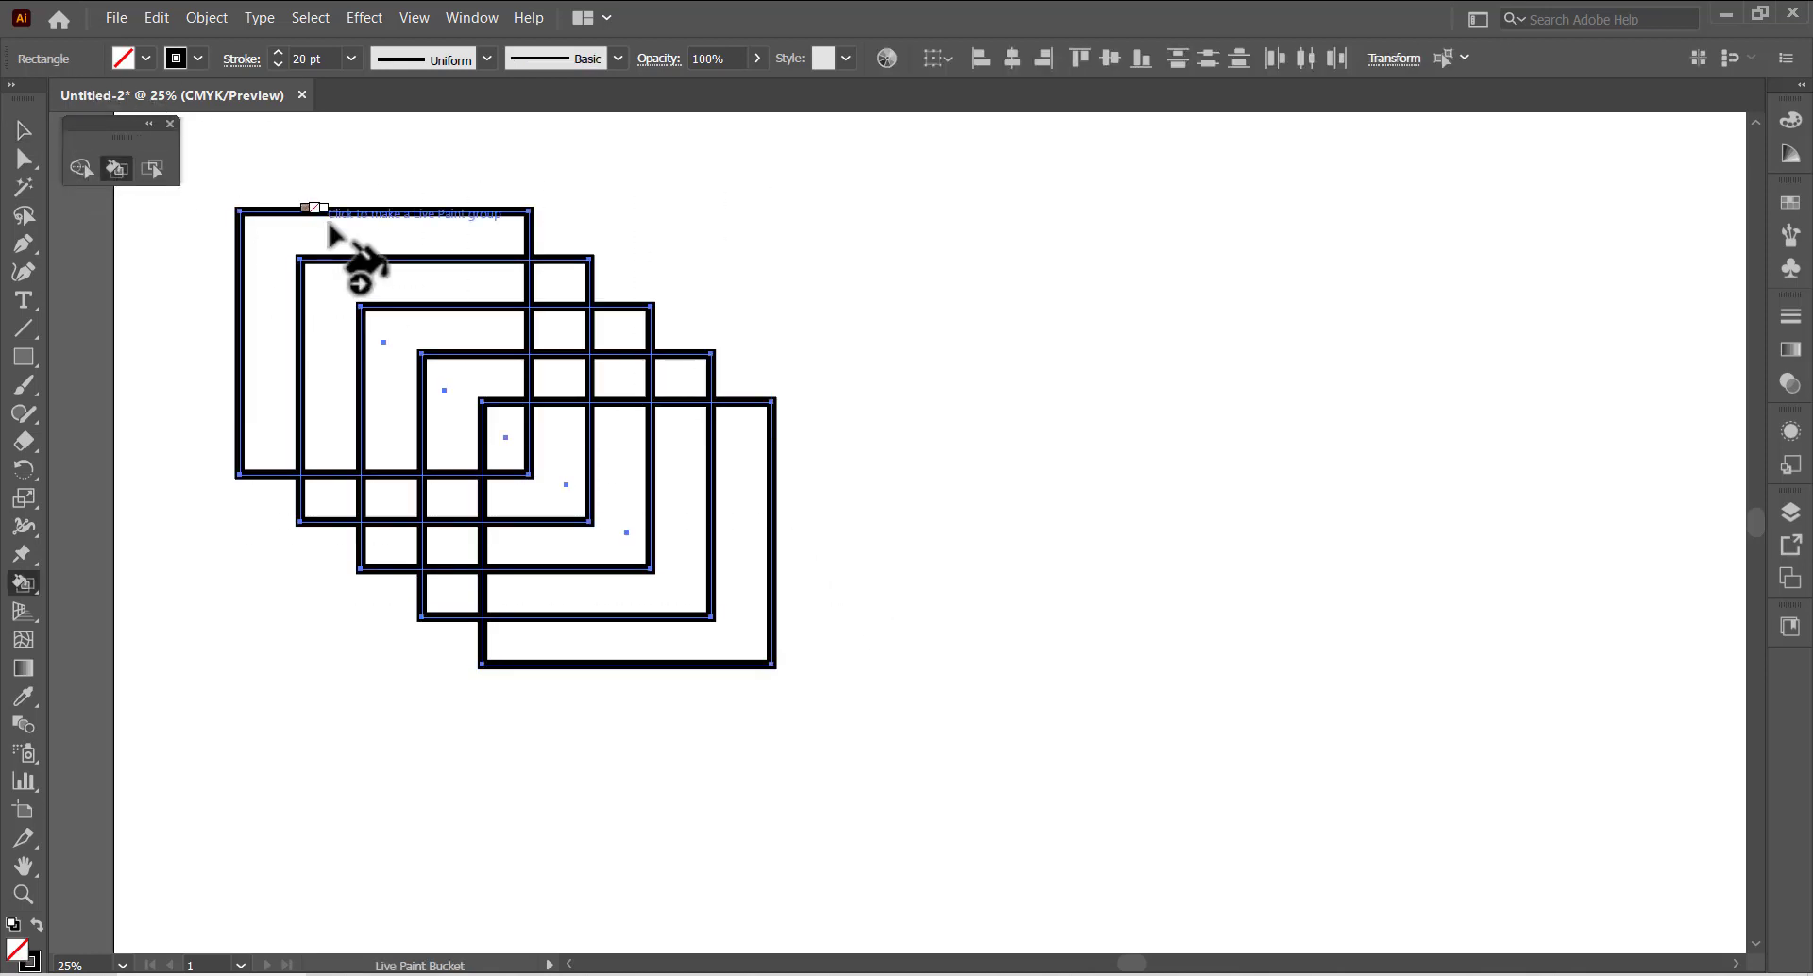
click(331, 262)
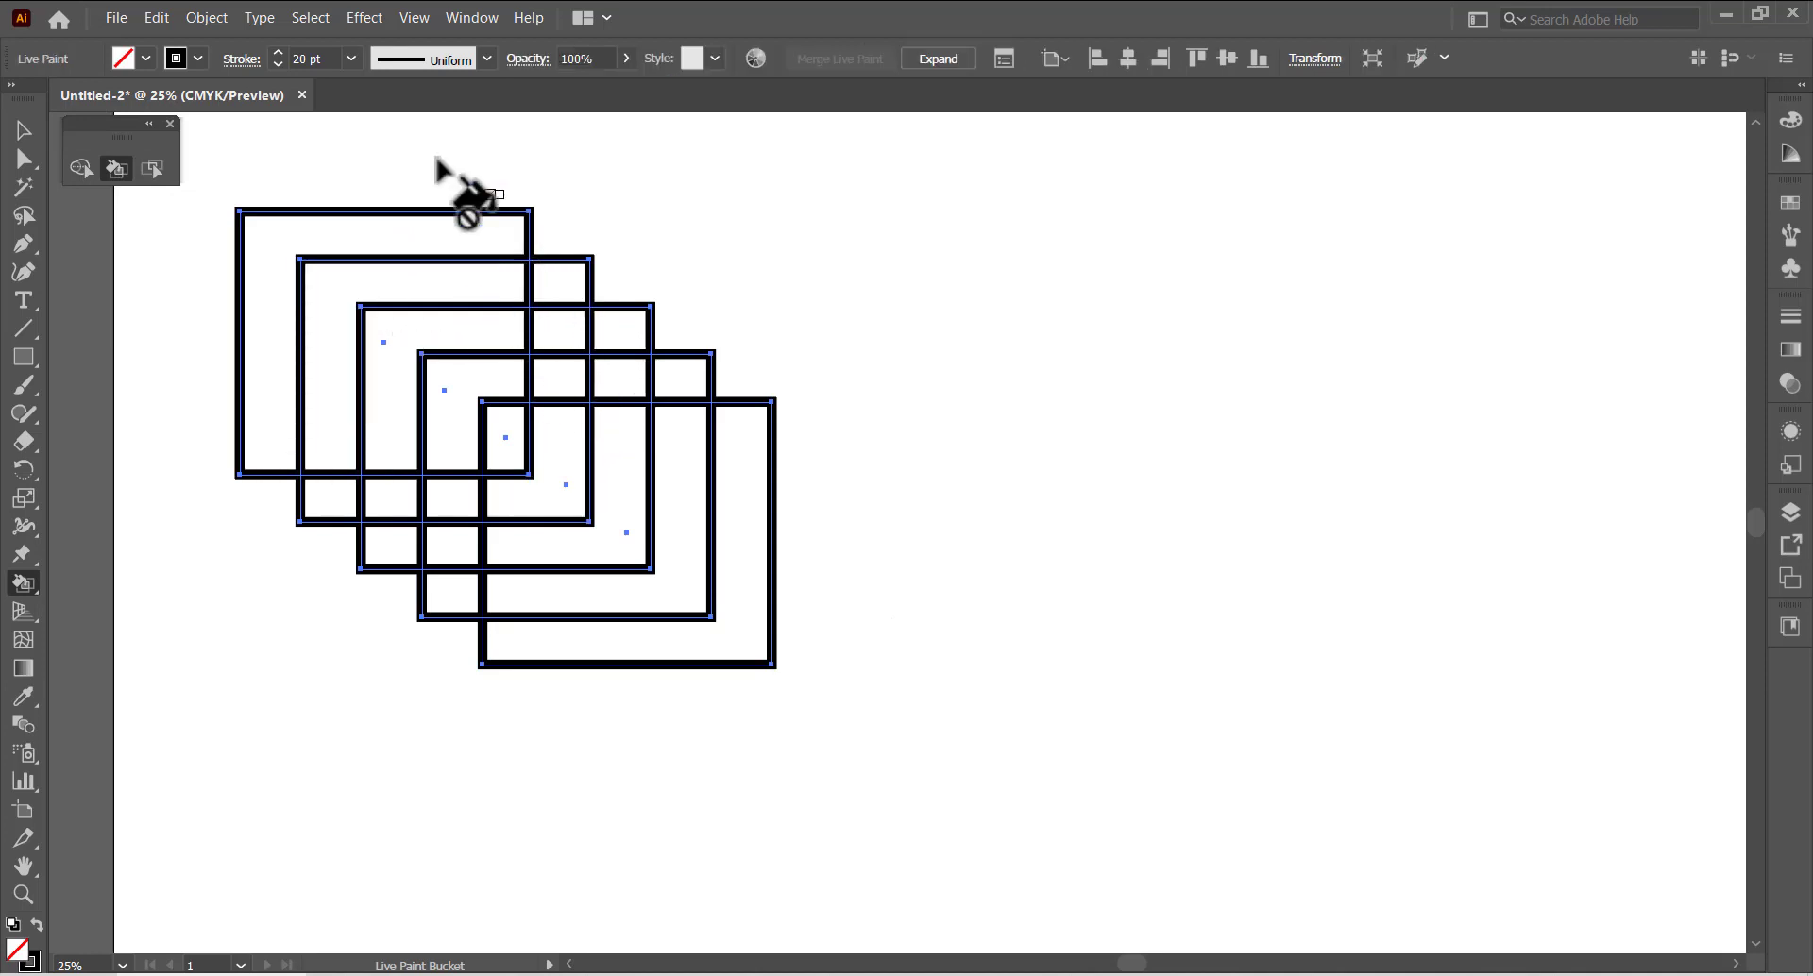
Step: Switch to the Live Paint Selection tool and try selecting different edge segments across the overlapping rectangles
click(152, 168)
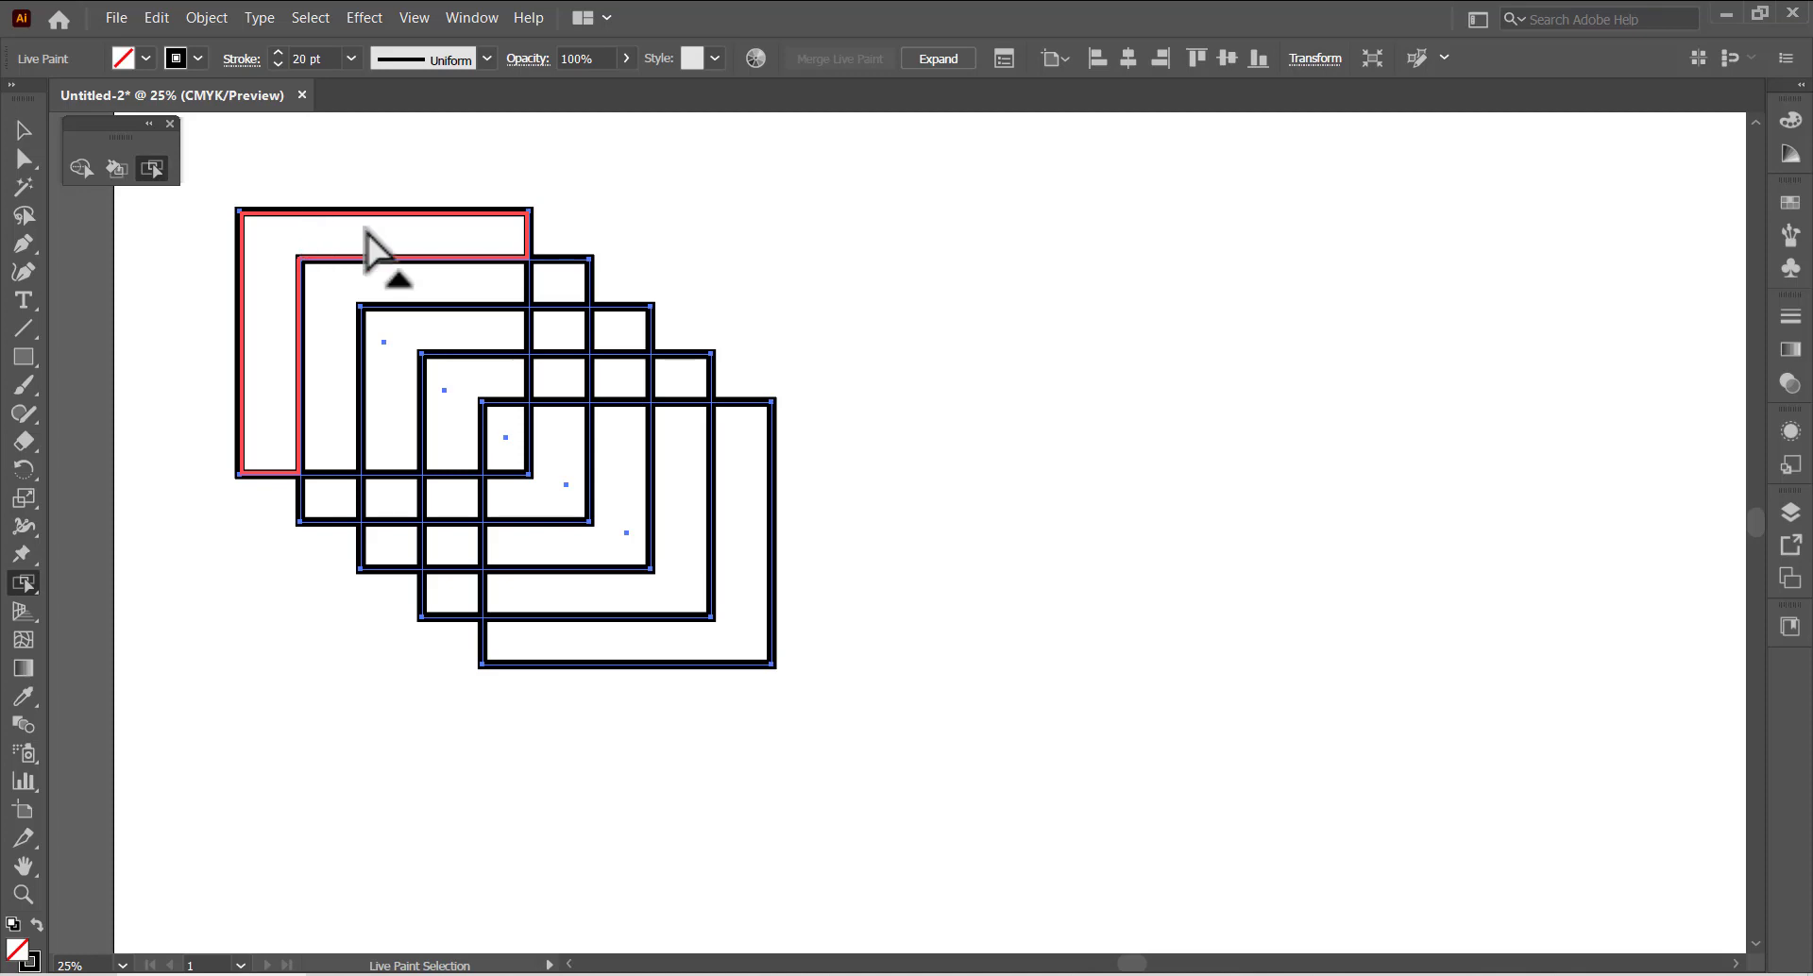
click(485, 230)
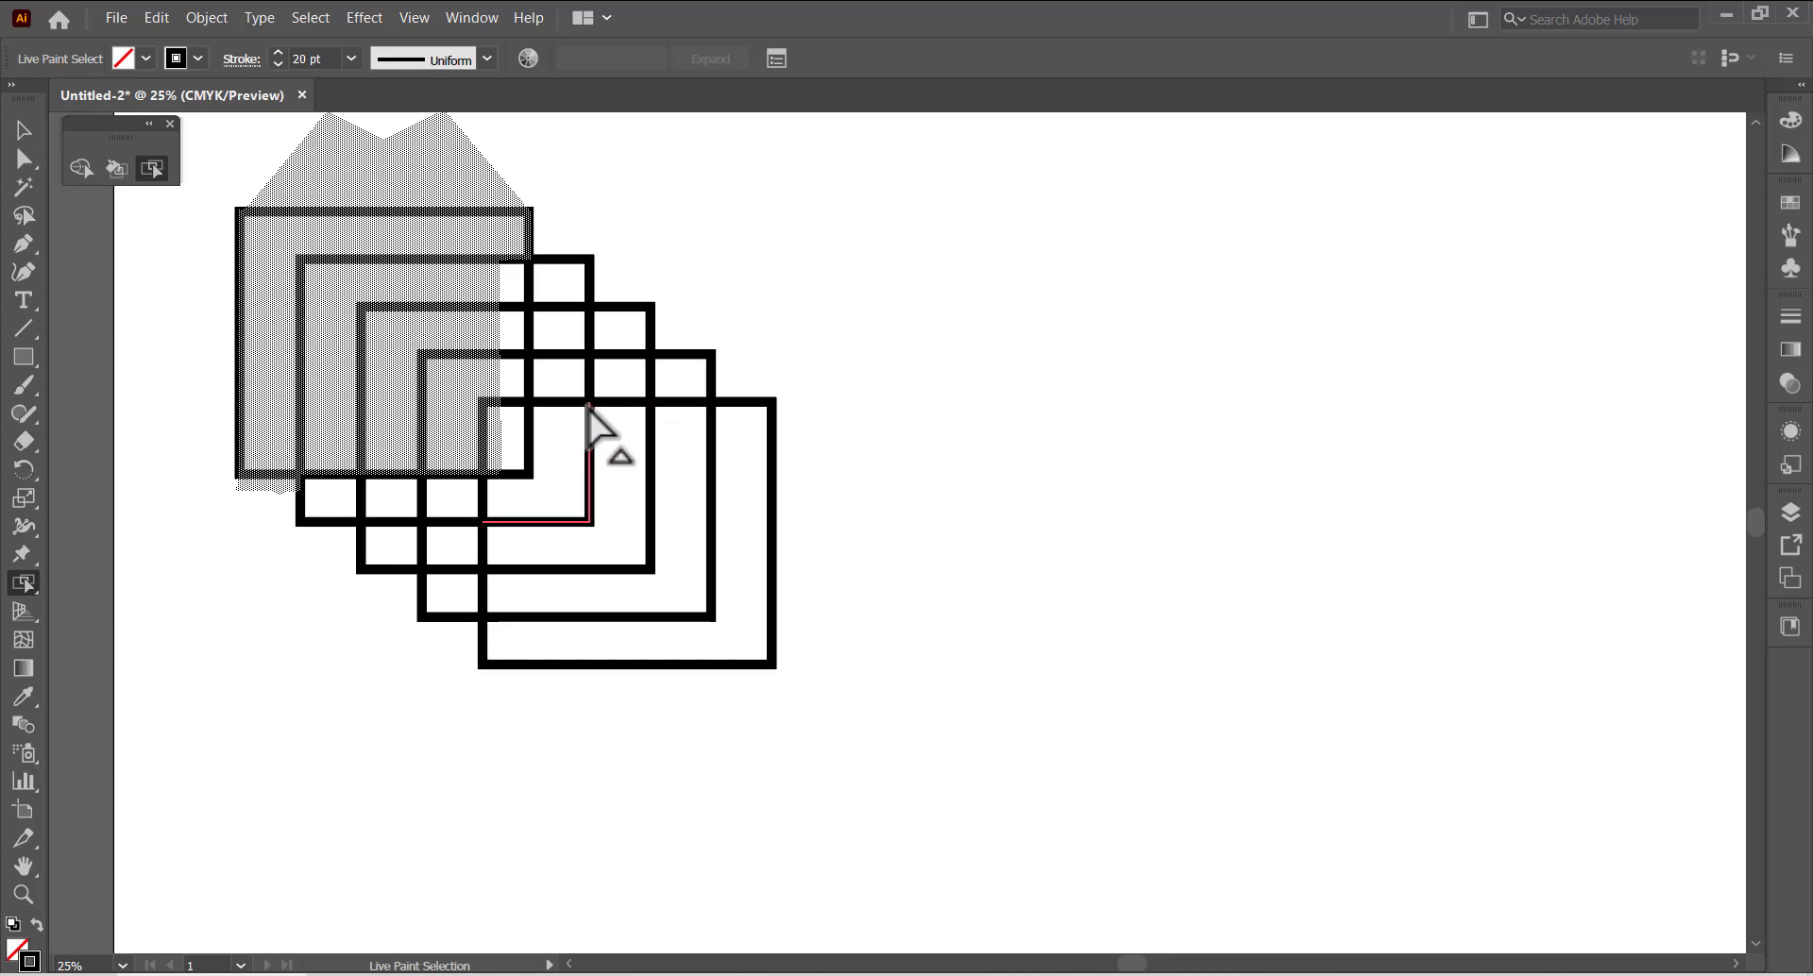
click(642, 416)
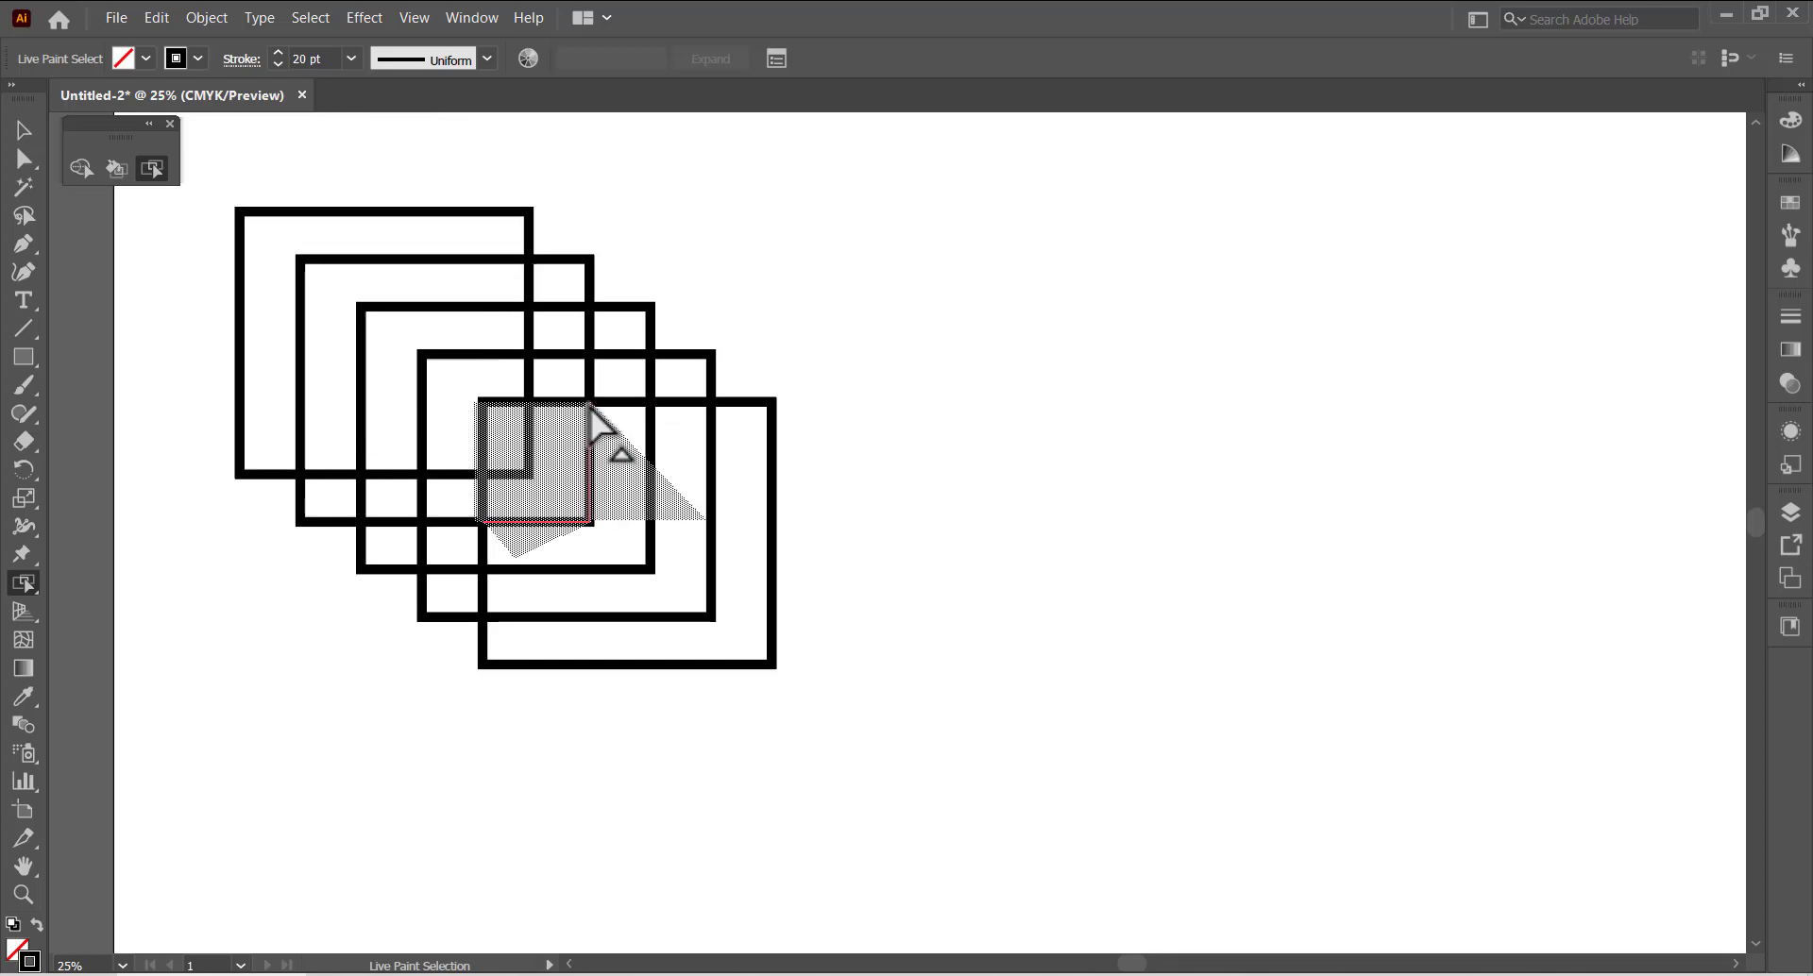
click(659, 403)
click(739, 406)
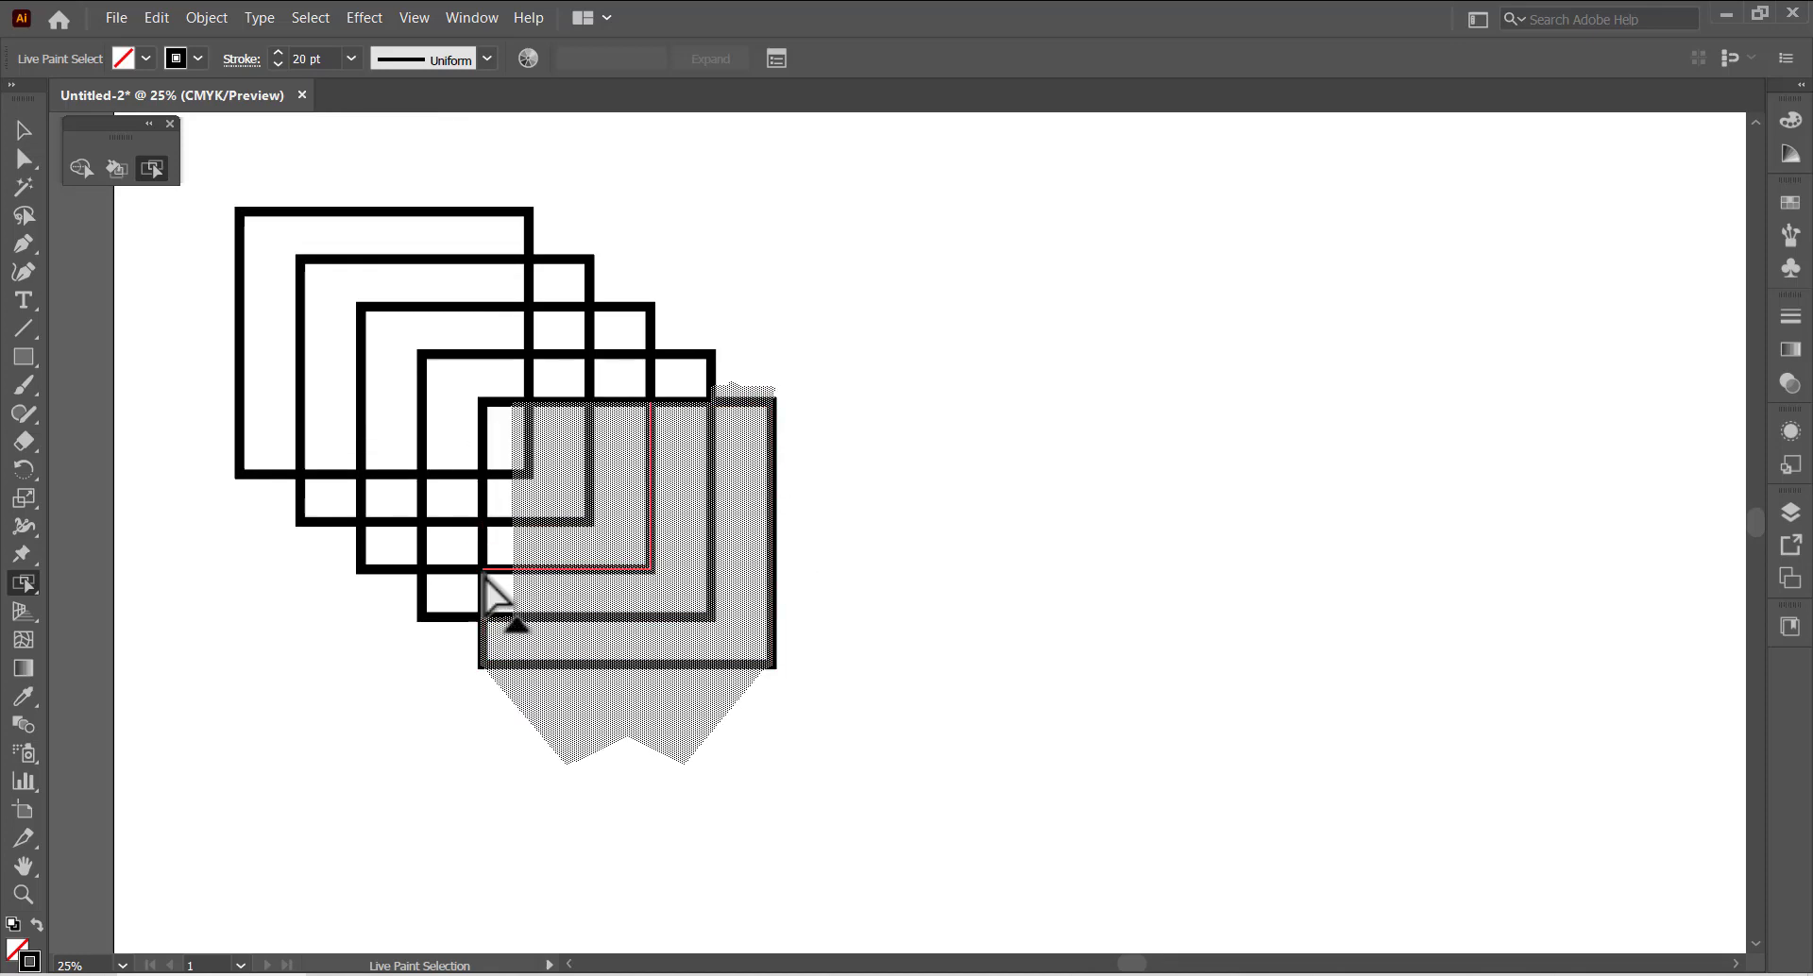
click(432, 553)
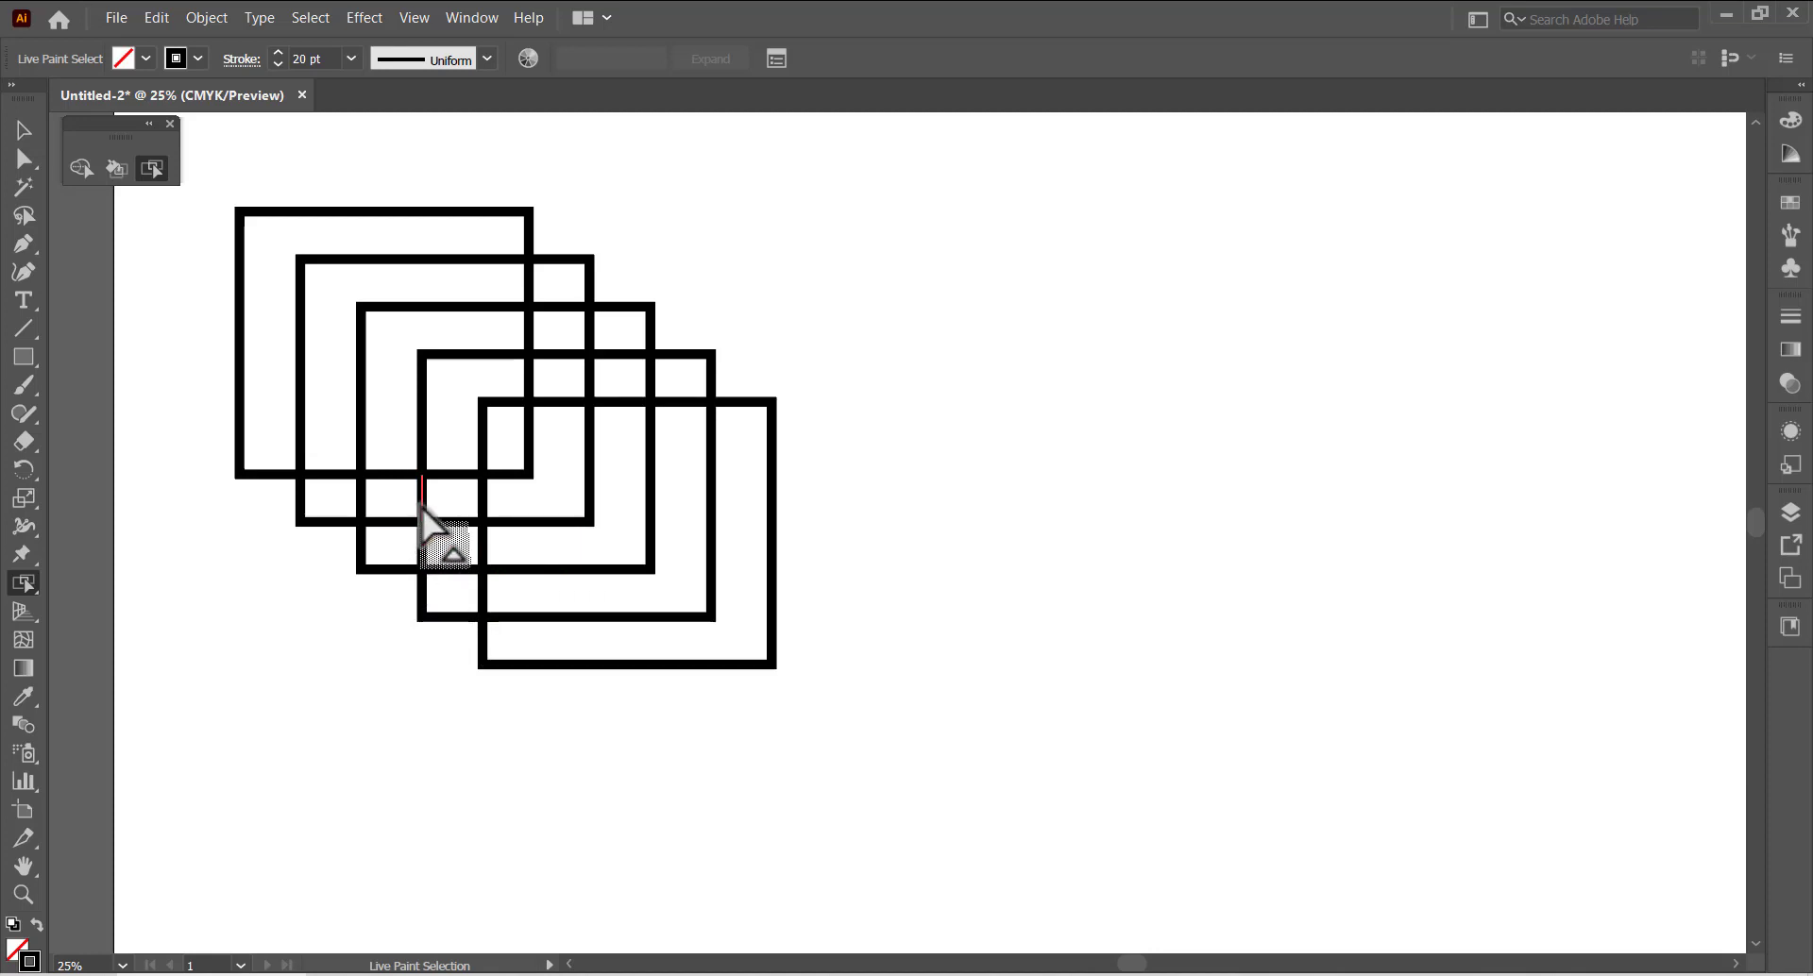
click(439, 510)
click(409, 456)
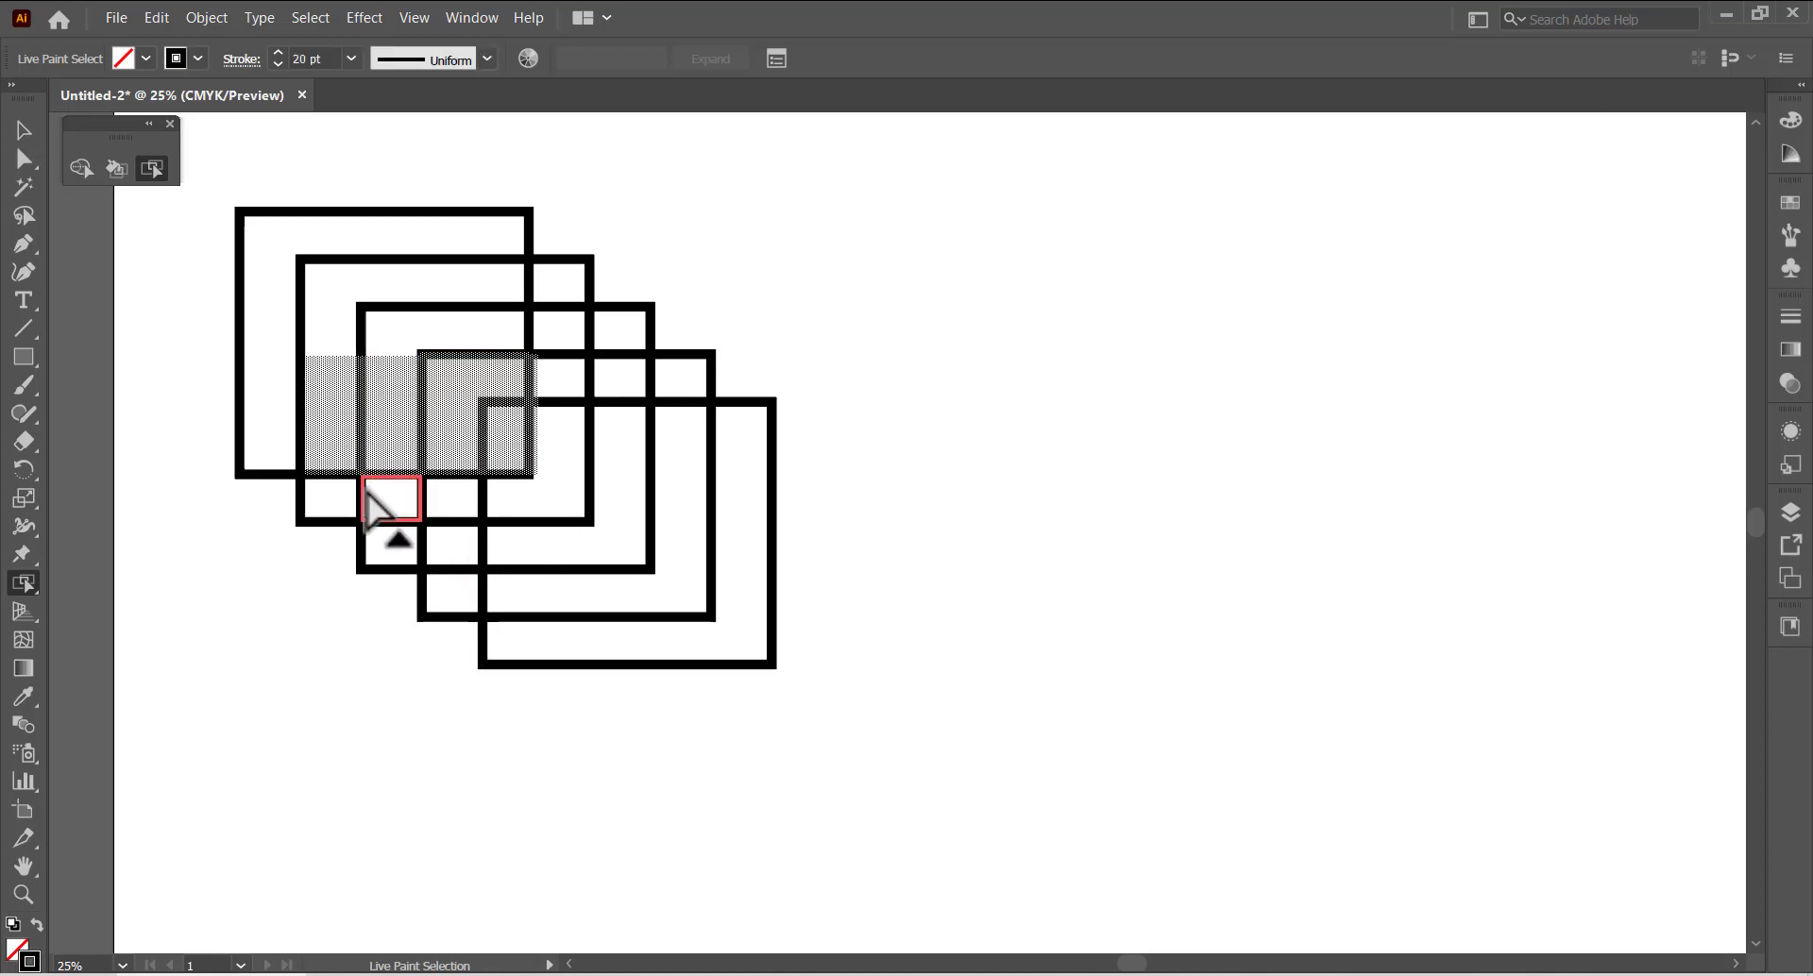
Step: Select the outer edge of the upper-left rectangle in the Live Paint group and set its stroke colour to magenta
click(239, 298)
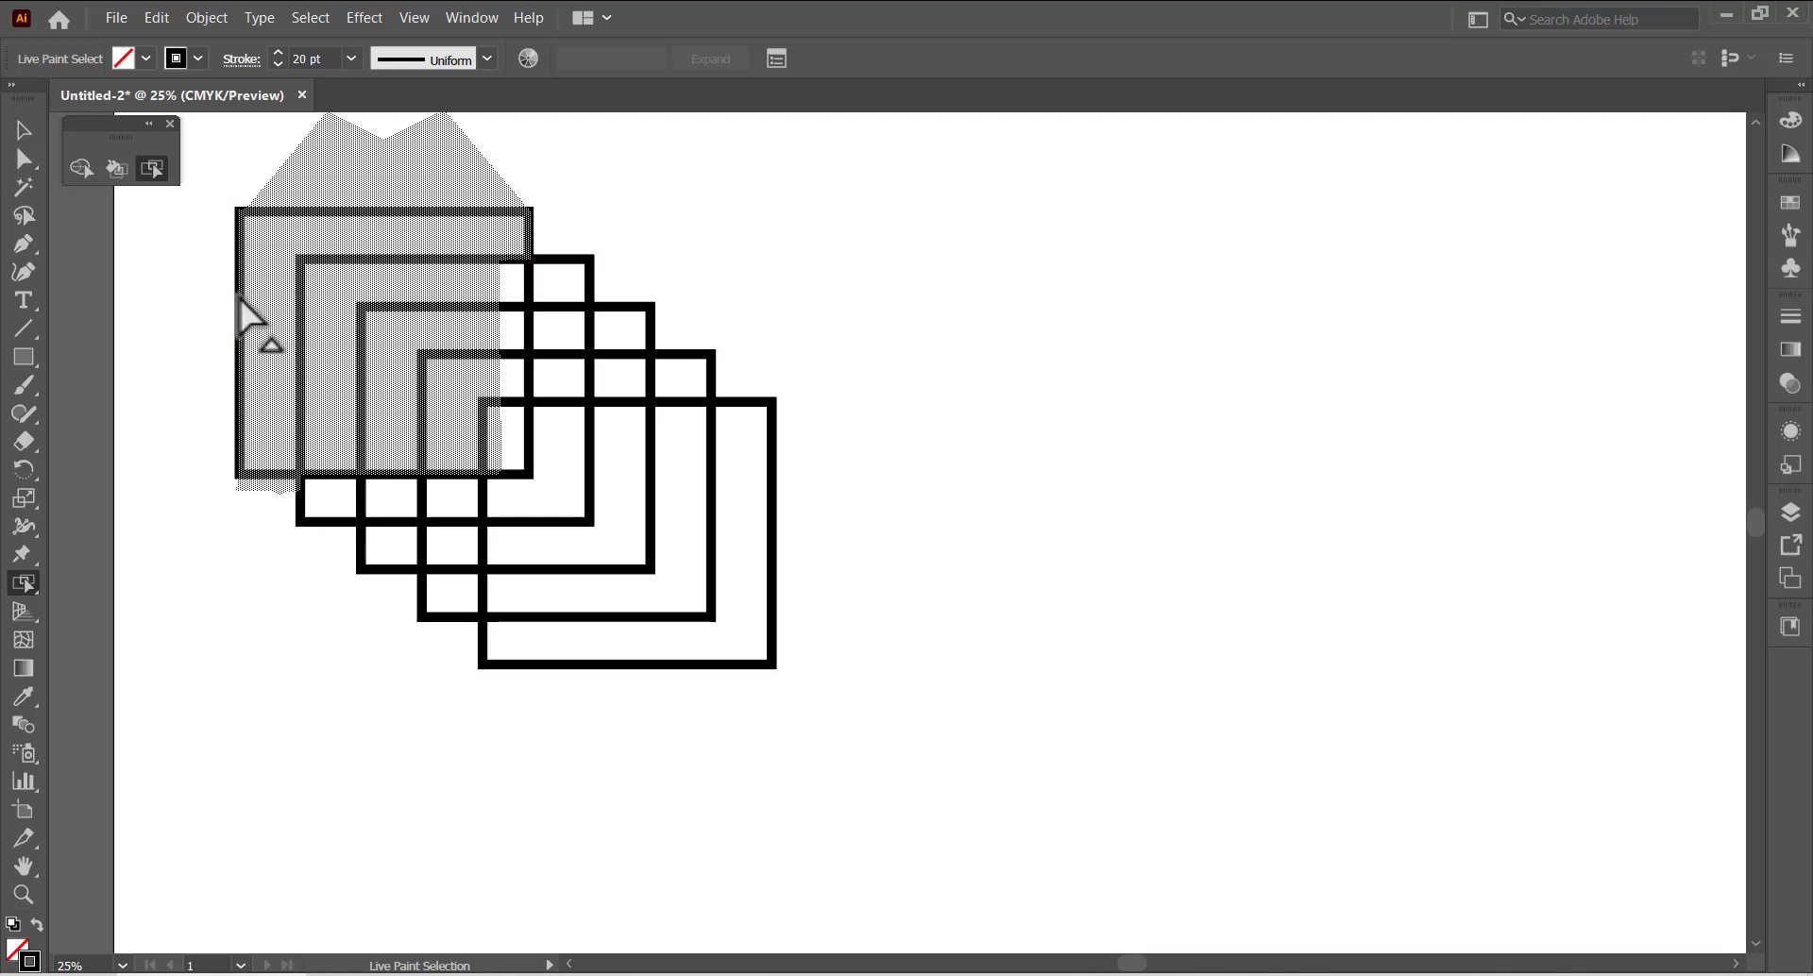
shift+click(240, 240)
click(198, 57)
click(166, 100)
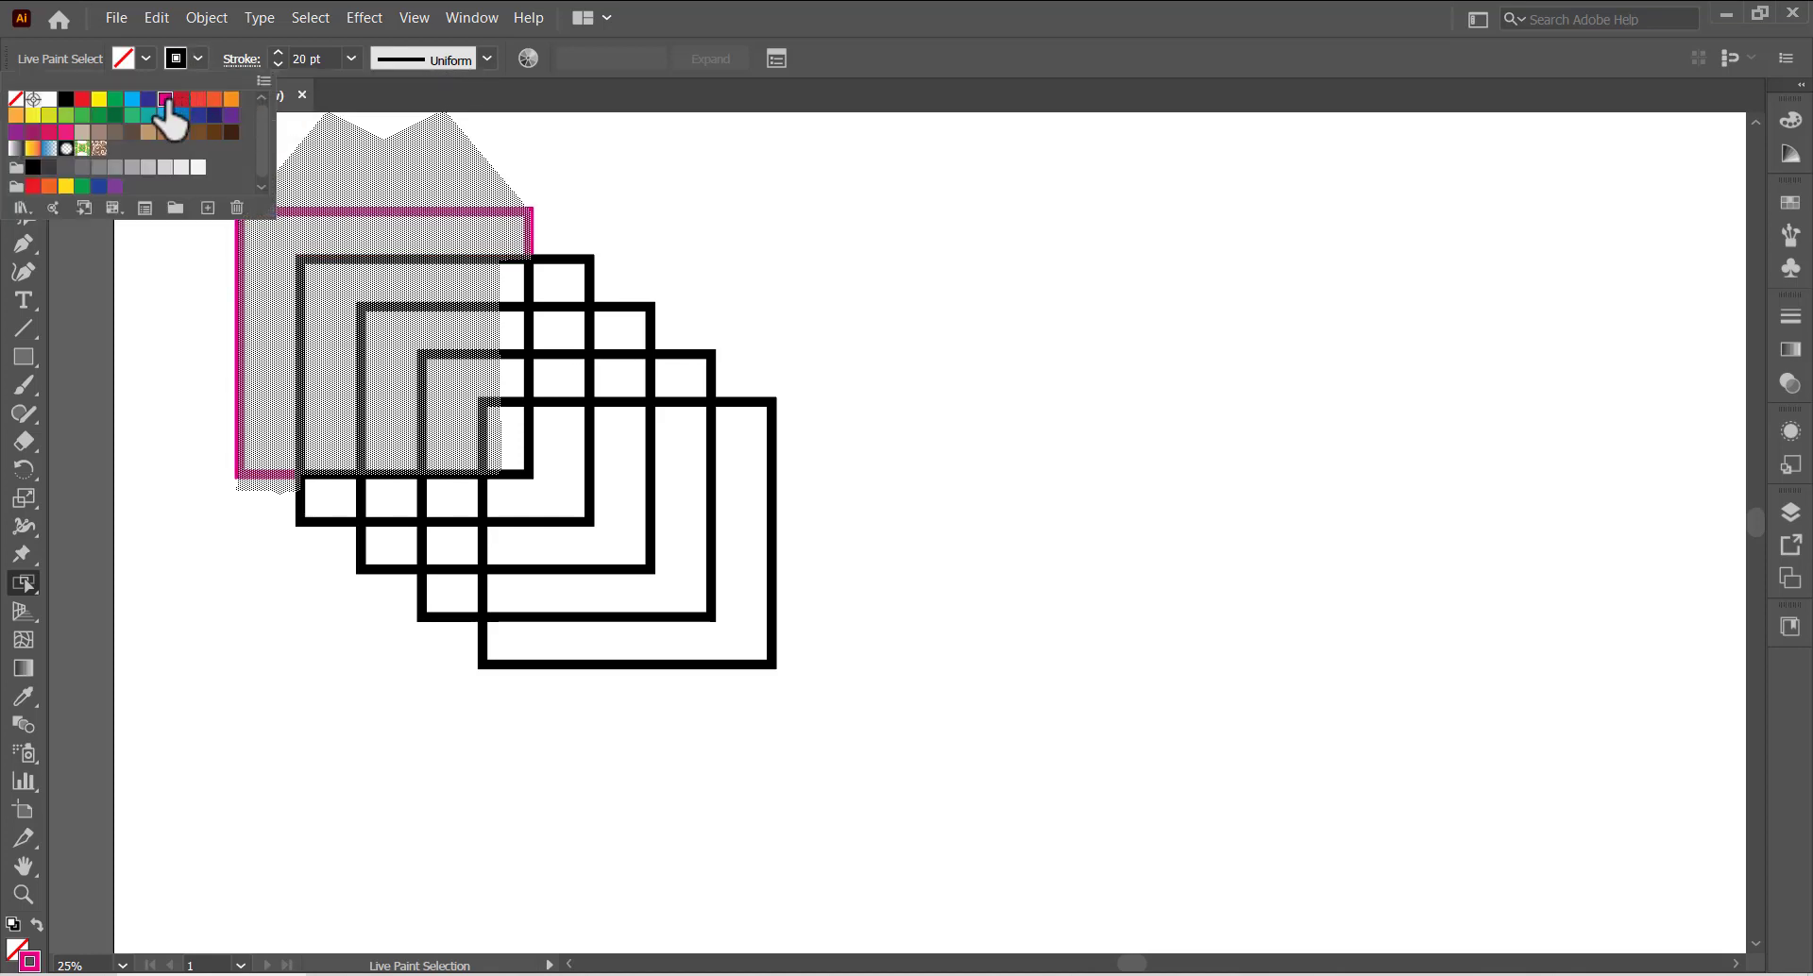
click(691, 273)
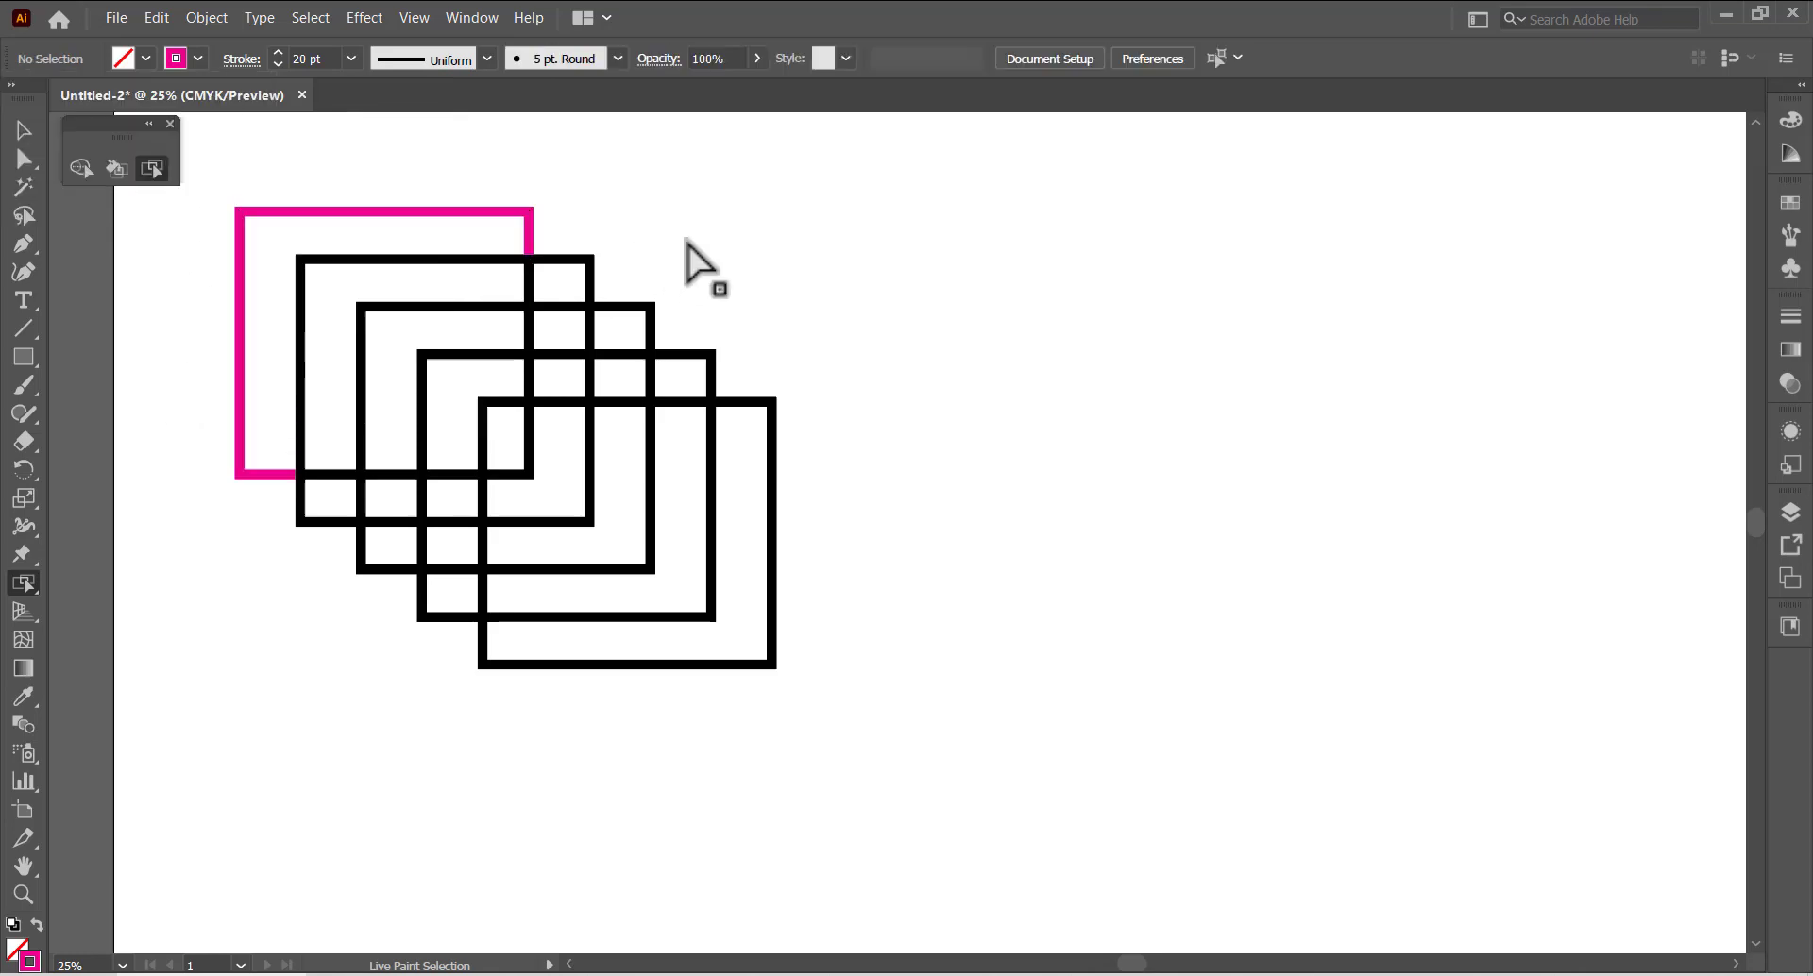
Step: Recolour the second rectangle's upper-left edge, inside the magenta outline, with a dark red stroke
click(321, 265)
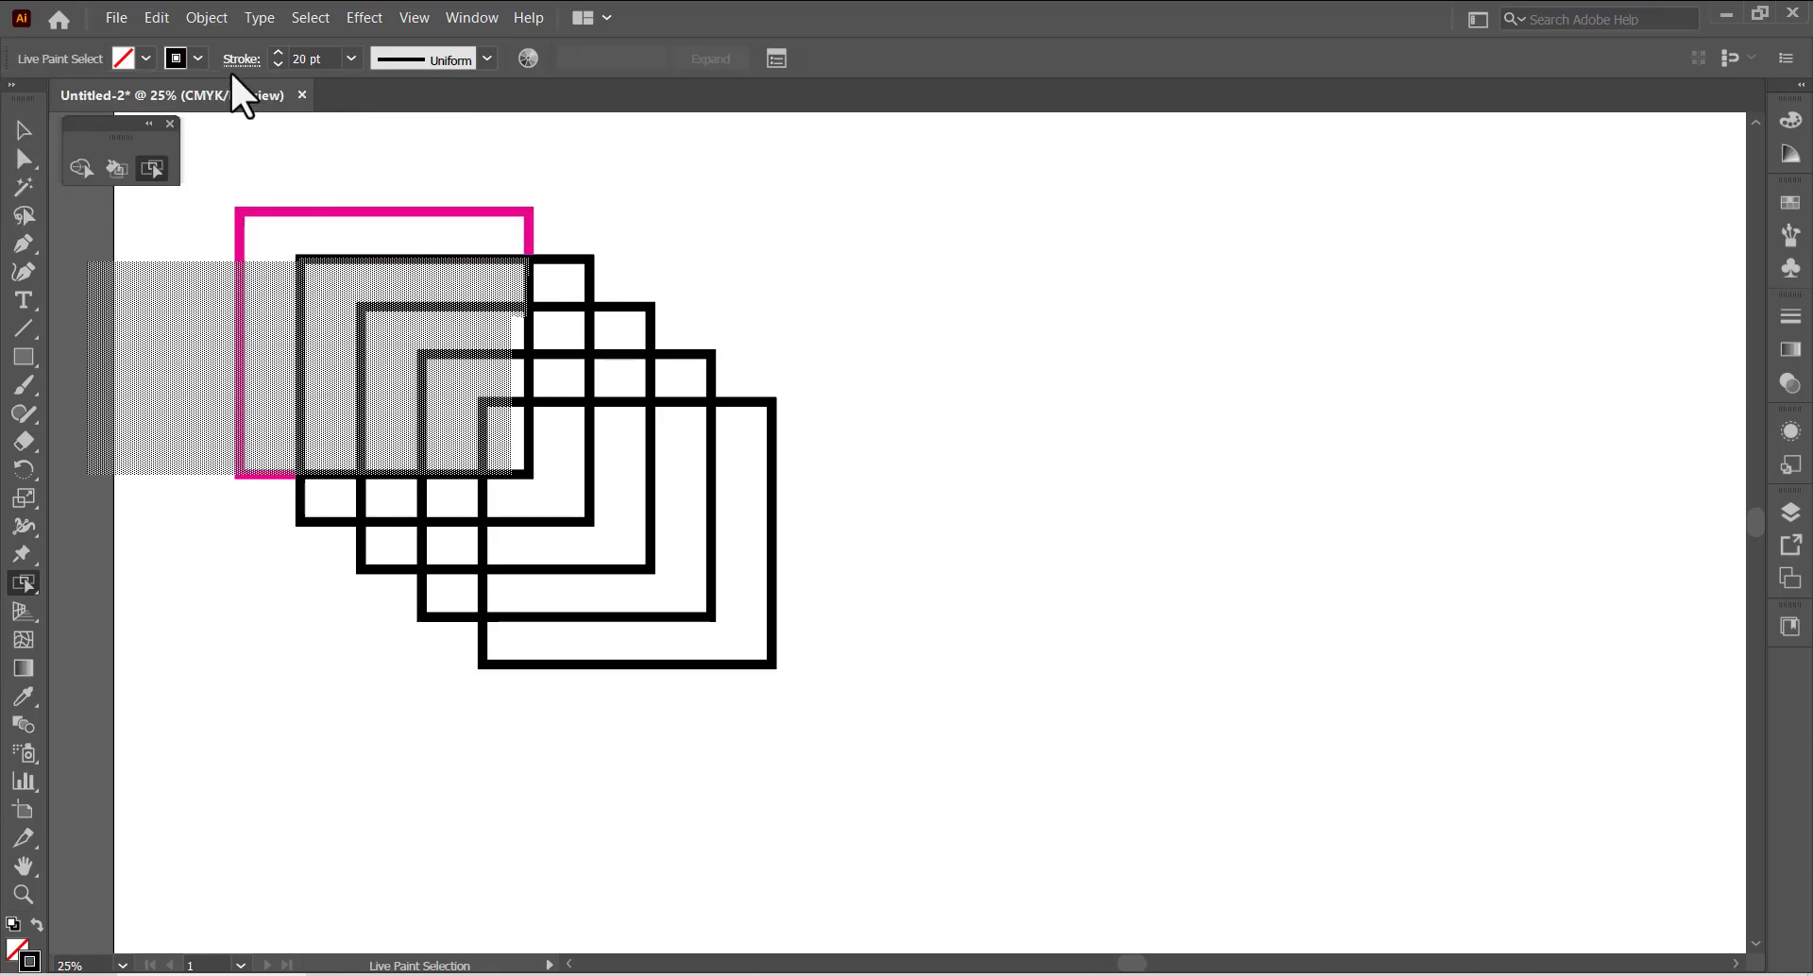
click(199, 58)
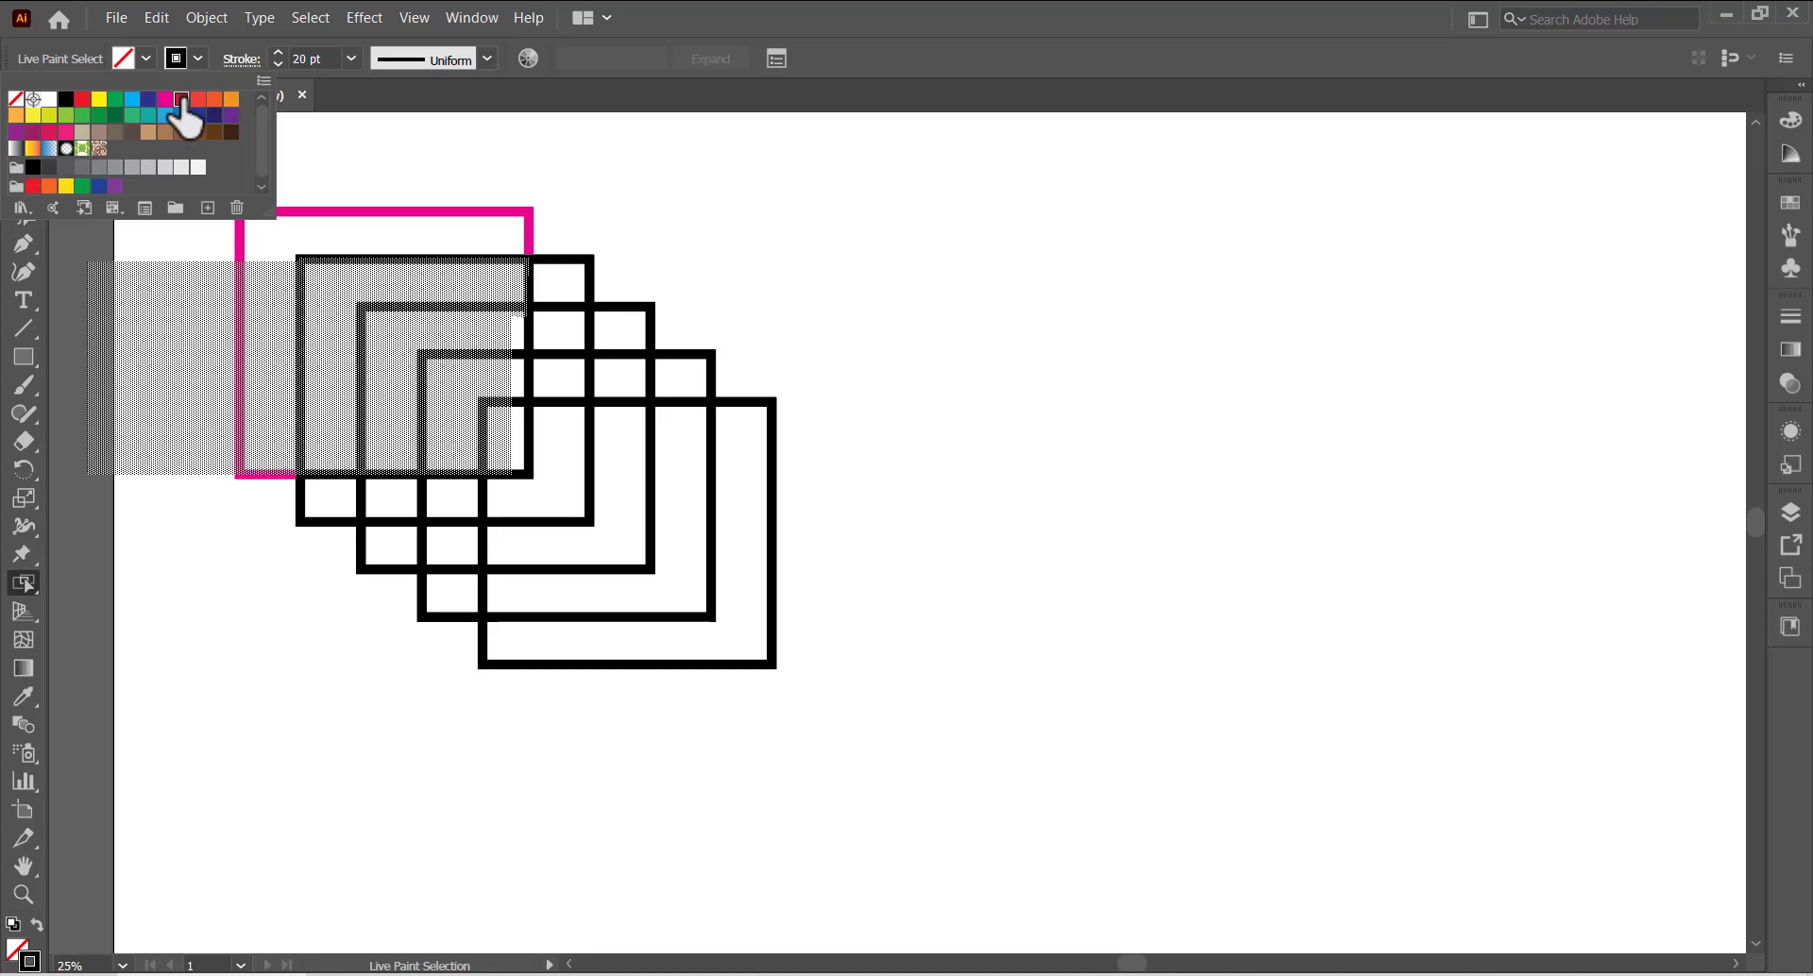
click(181, 99)
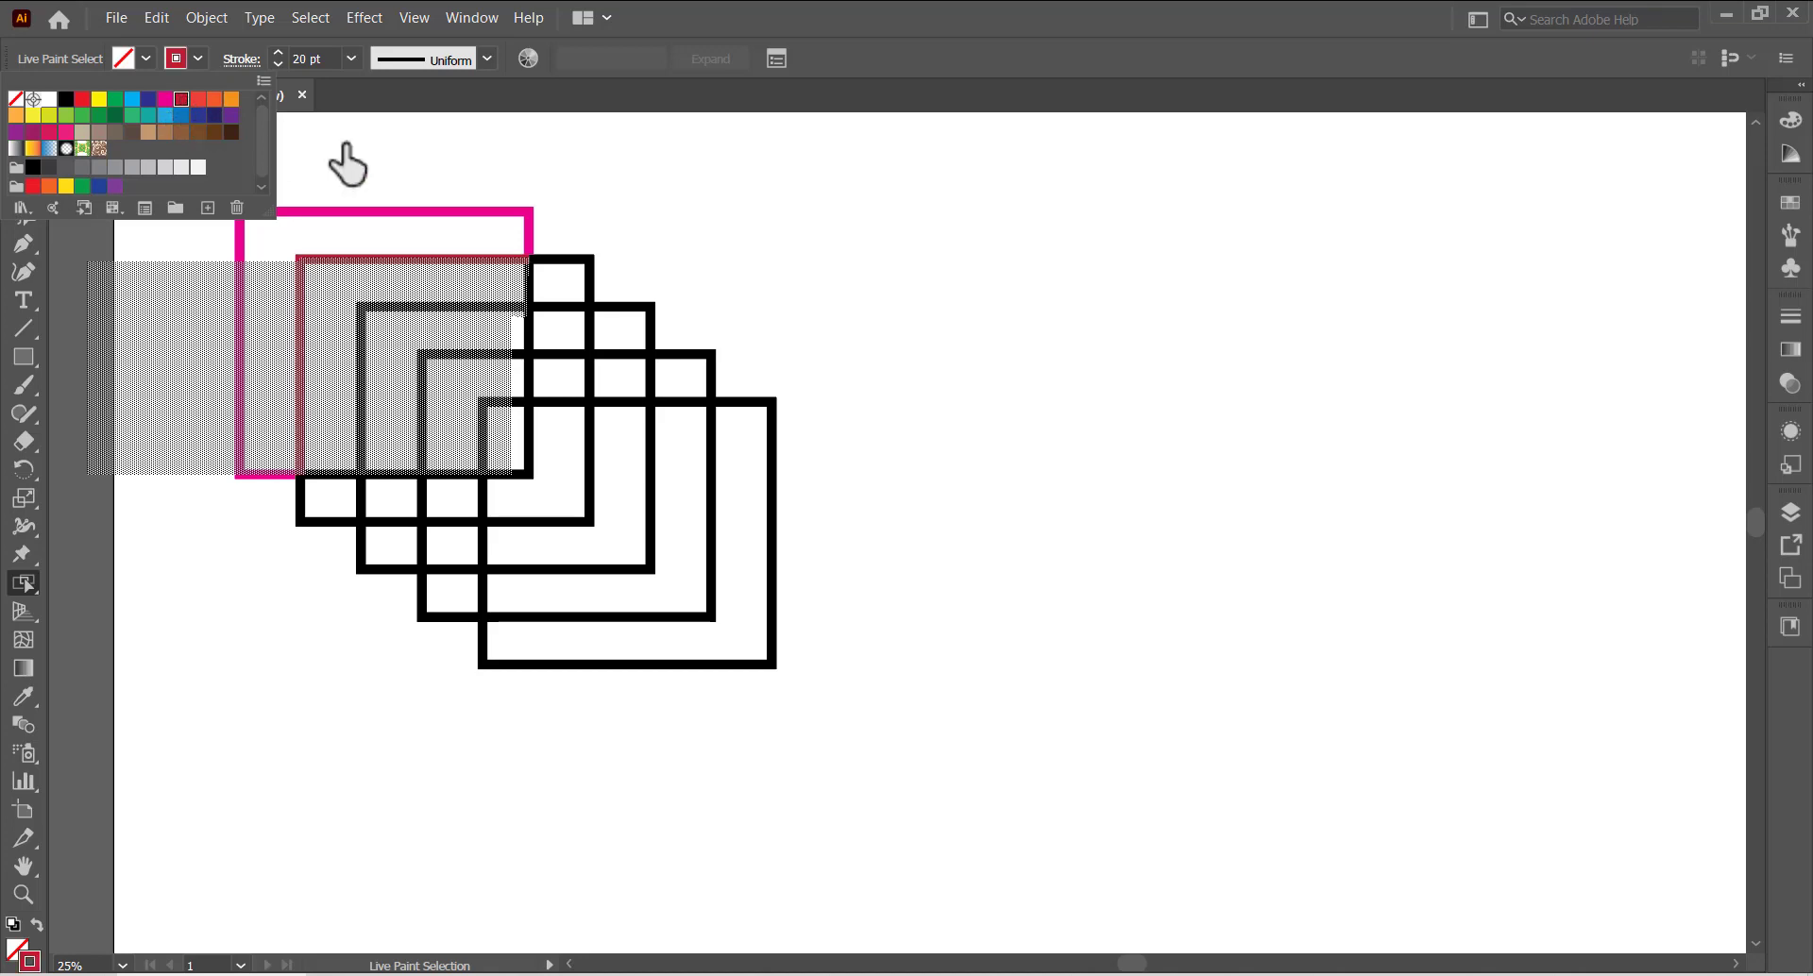
click(587, 300)
Step: Recolour the third rectangle's upper-left edge with a bright red stroke and clear the selection
double_click(486, 311)
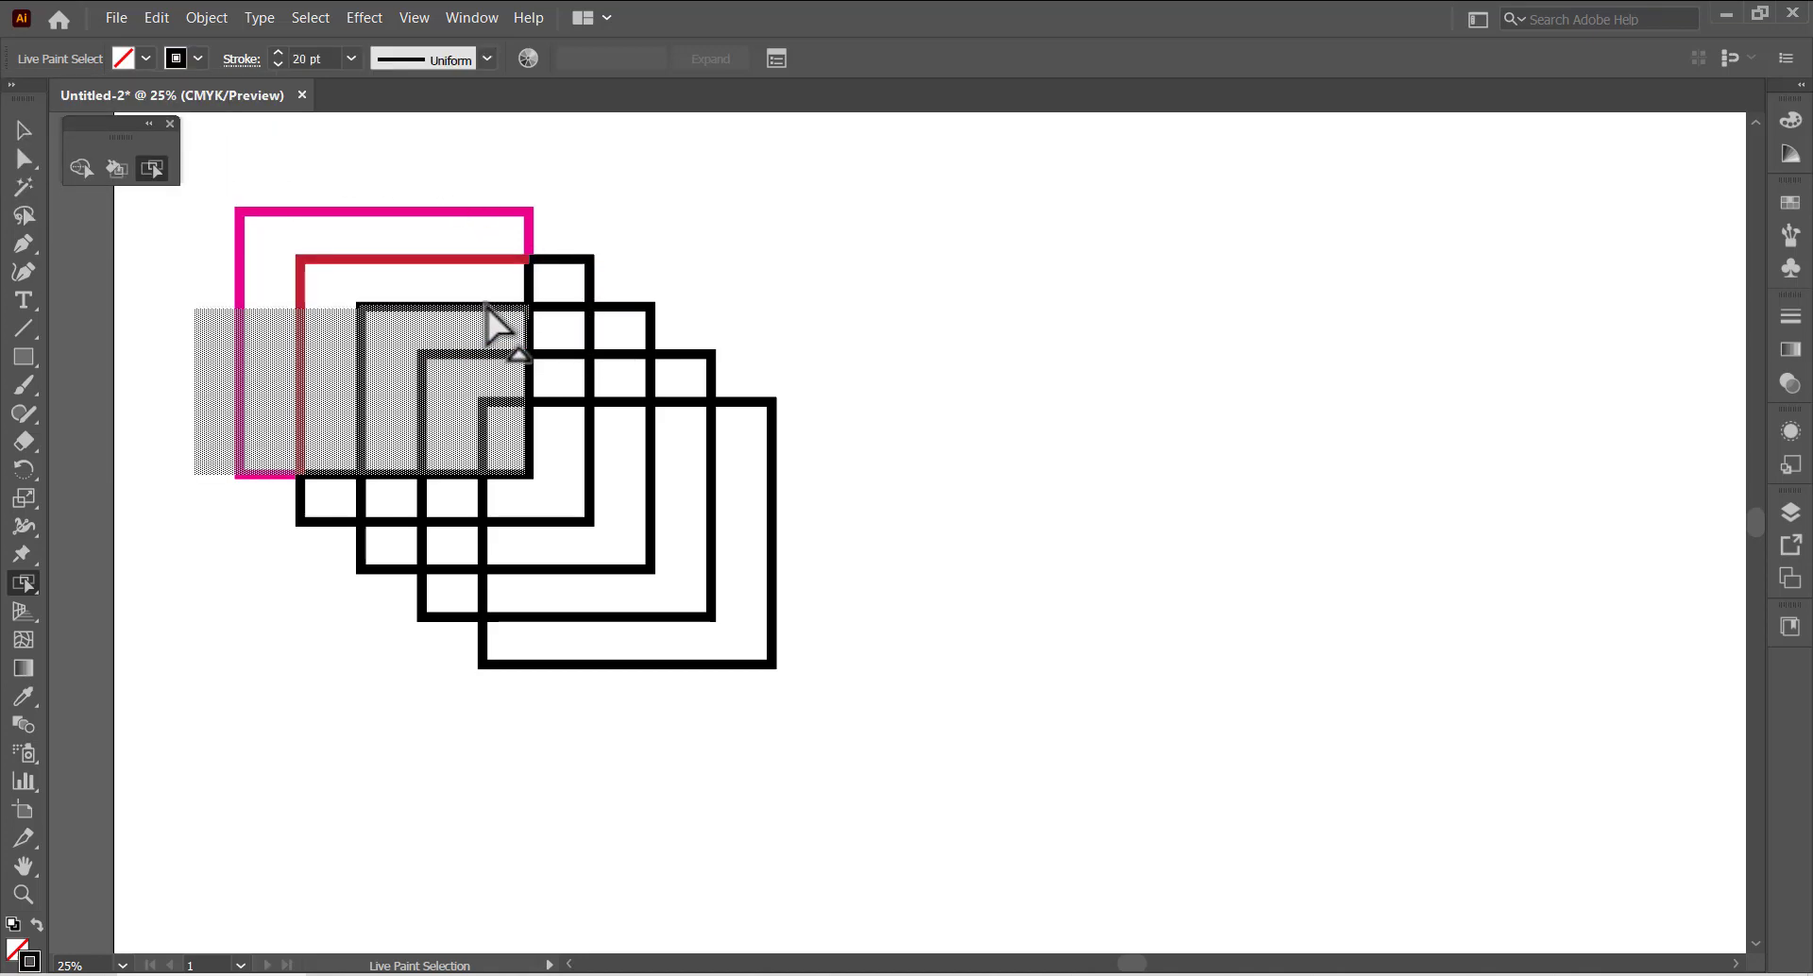
click(198, 58)
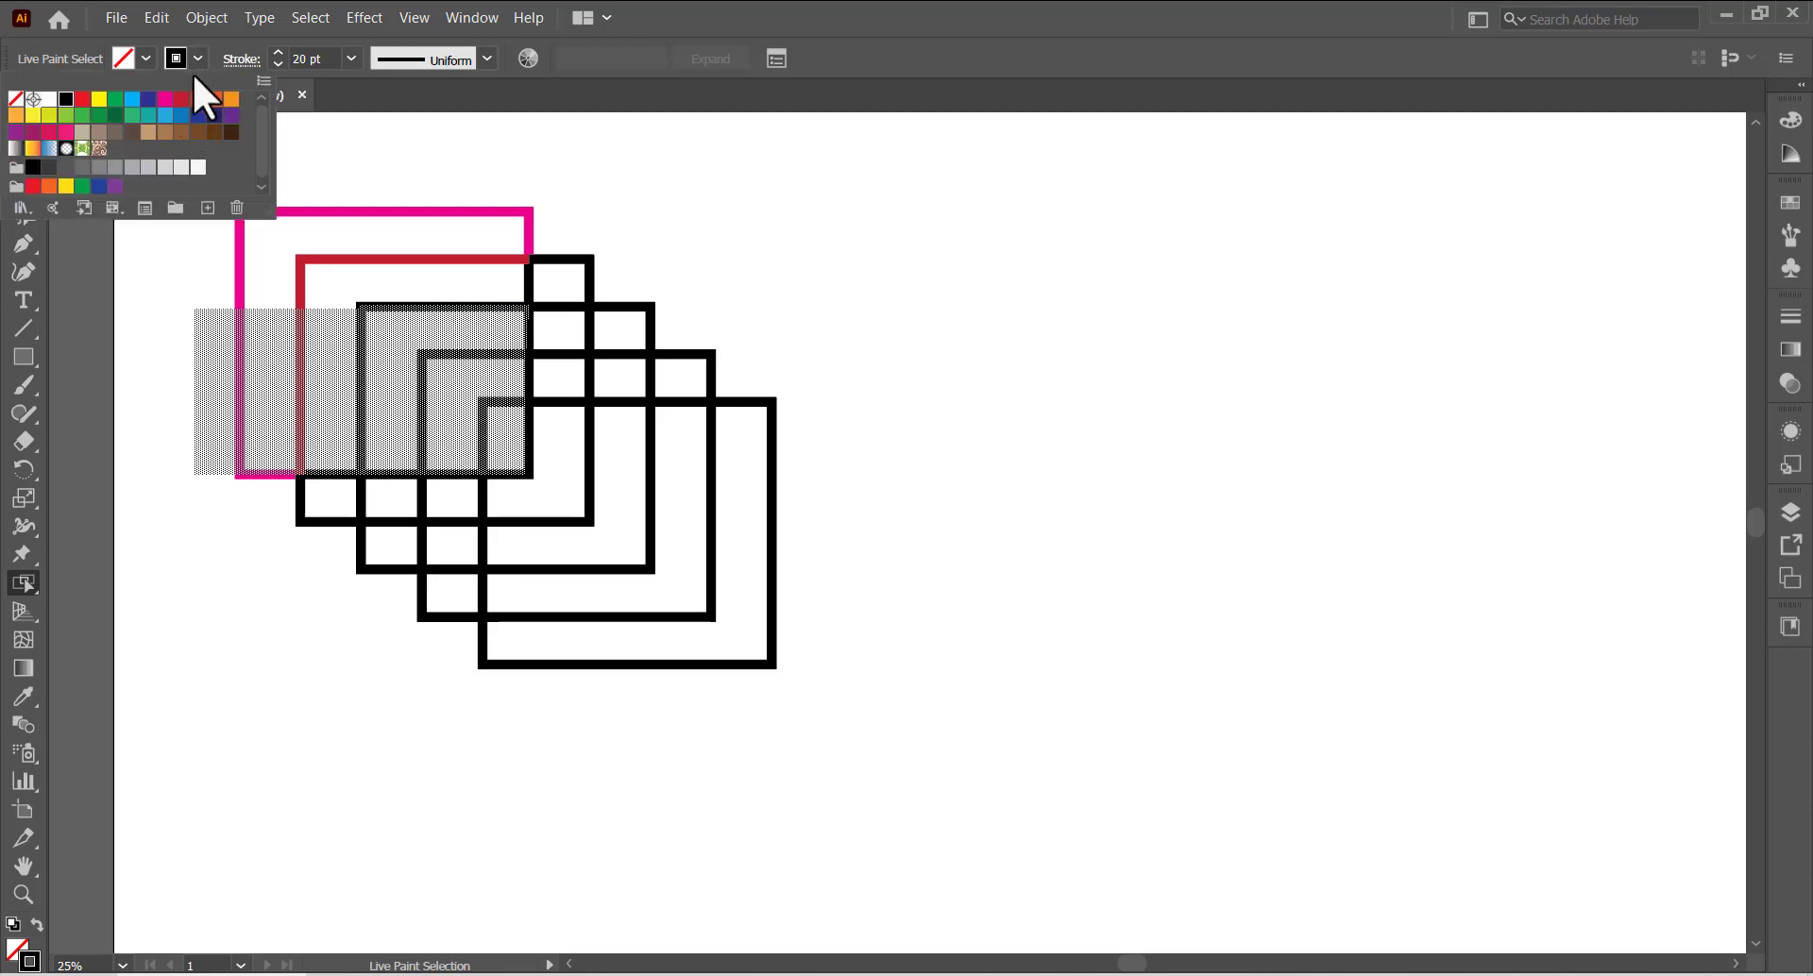
click(199, 99)
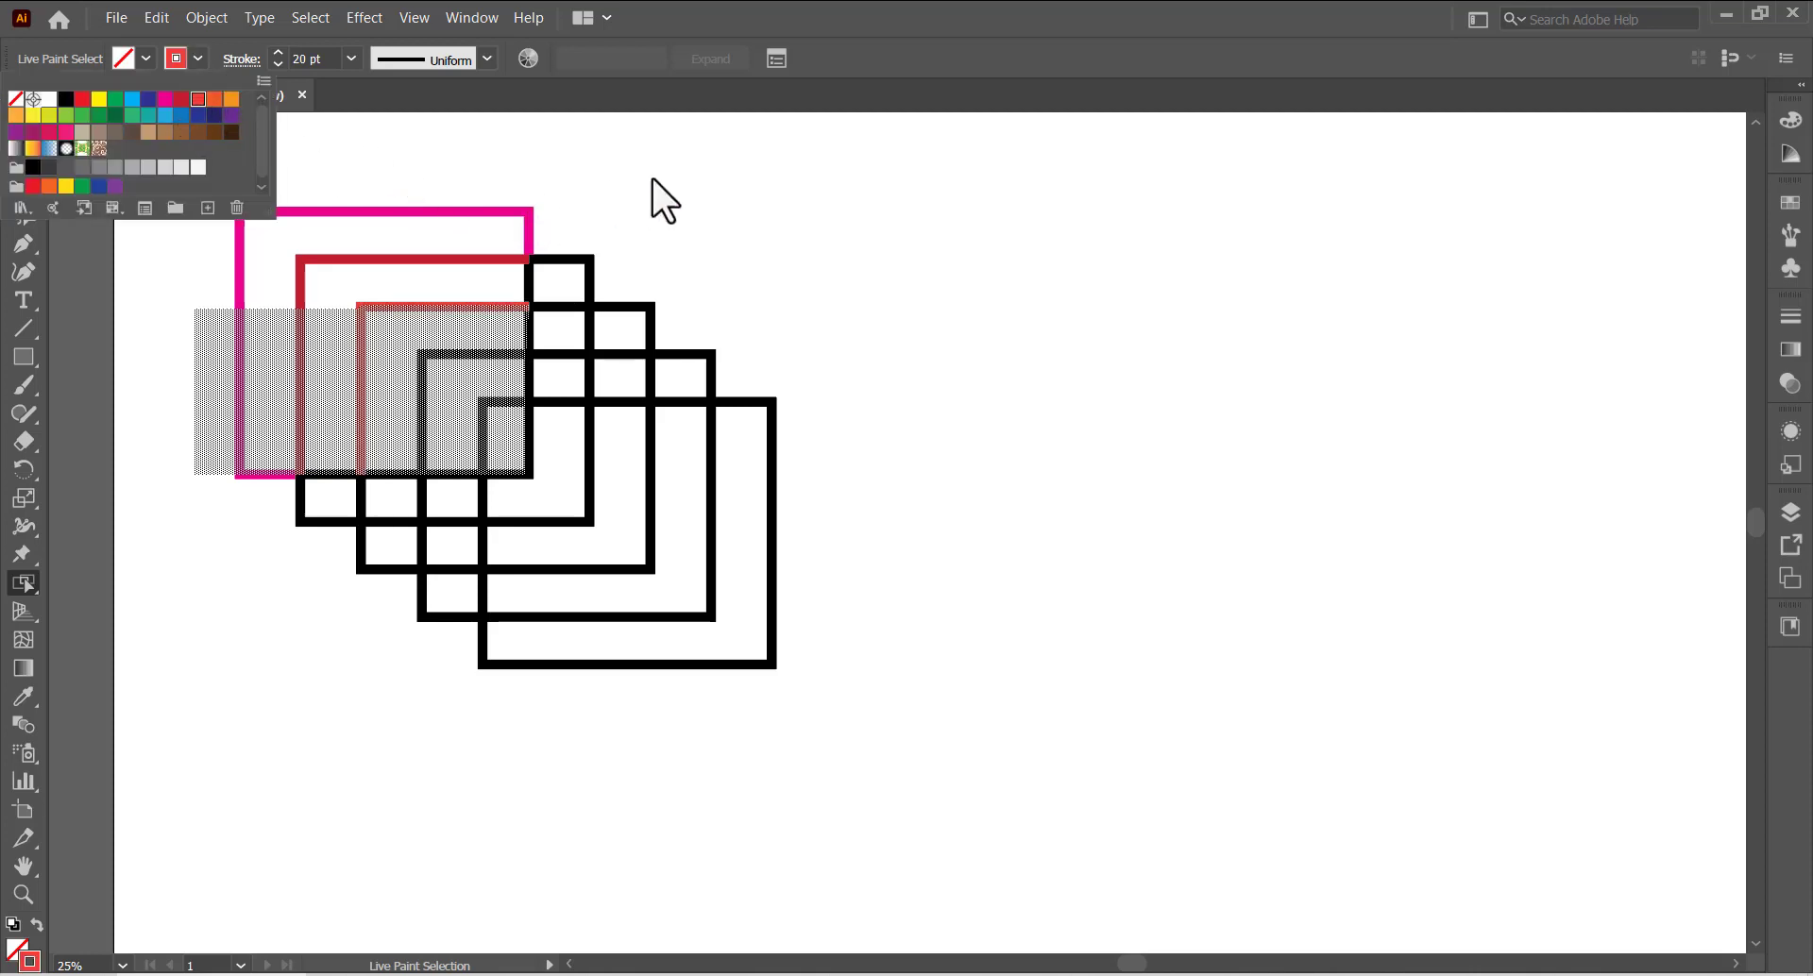
click(665, 201)
click(823, 383)
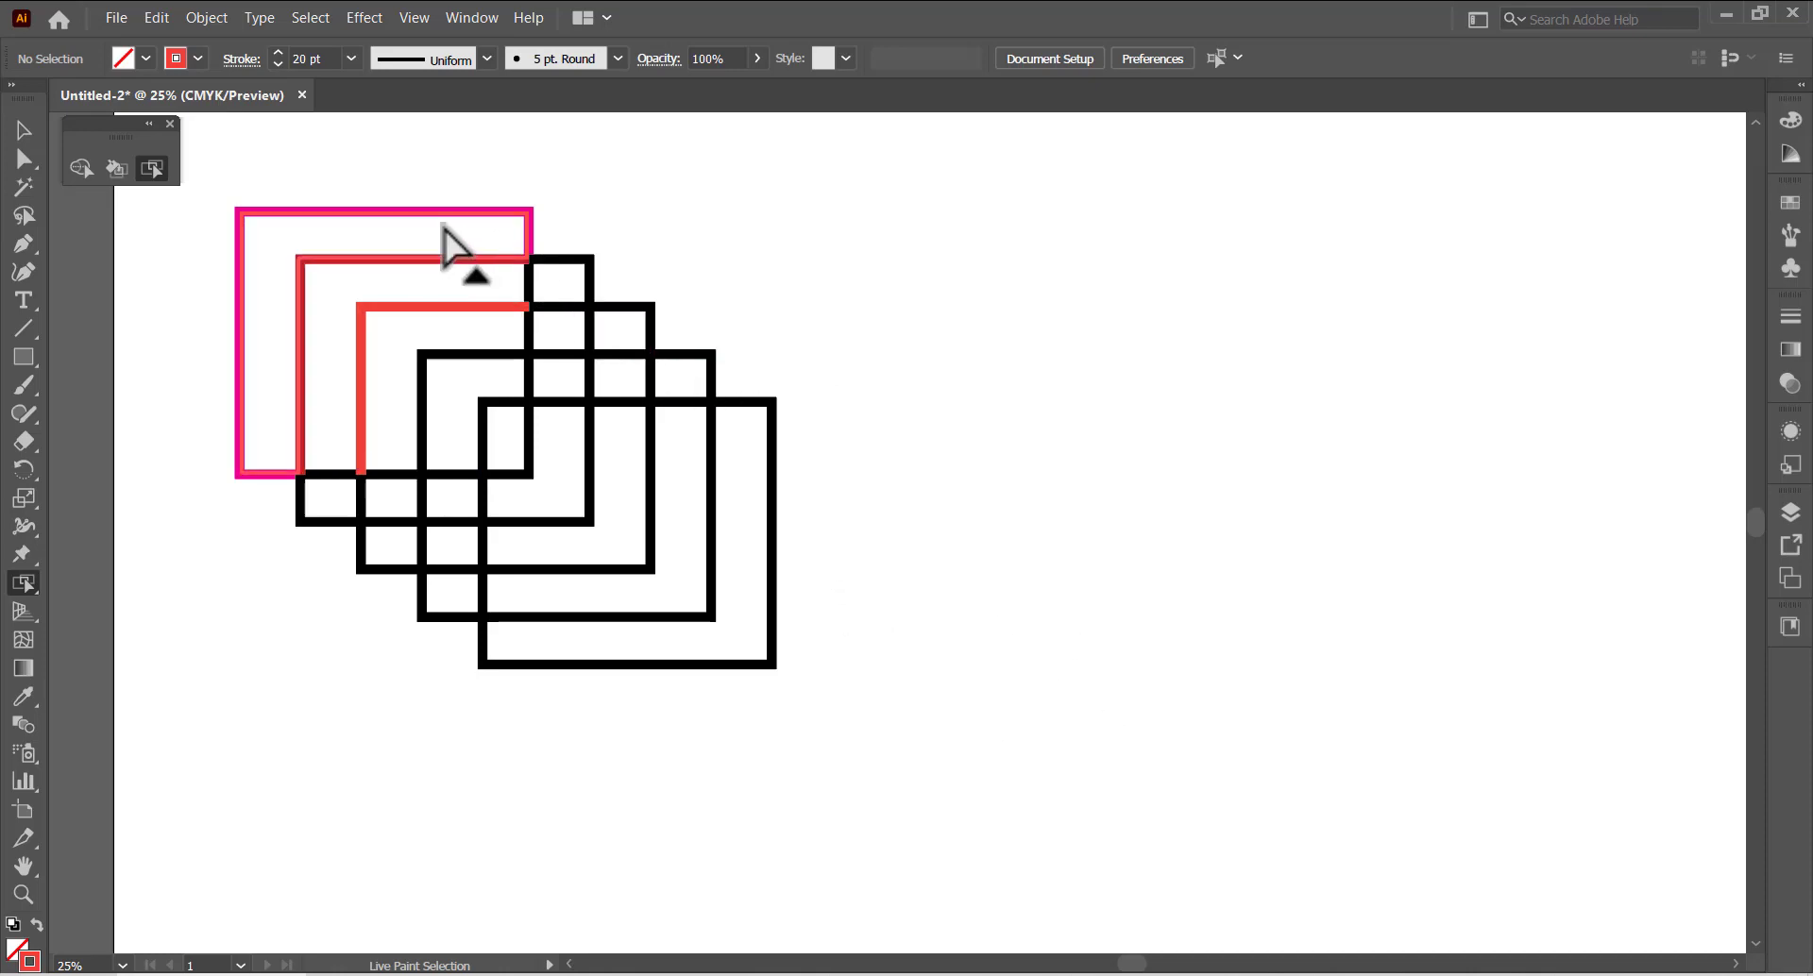
Step: Set the outer edge of the lower-right rectangle to a magenta stroke, matching the upper-left outline
click(772, 537)
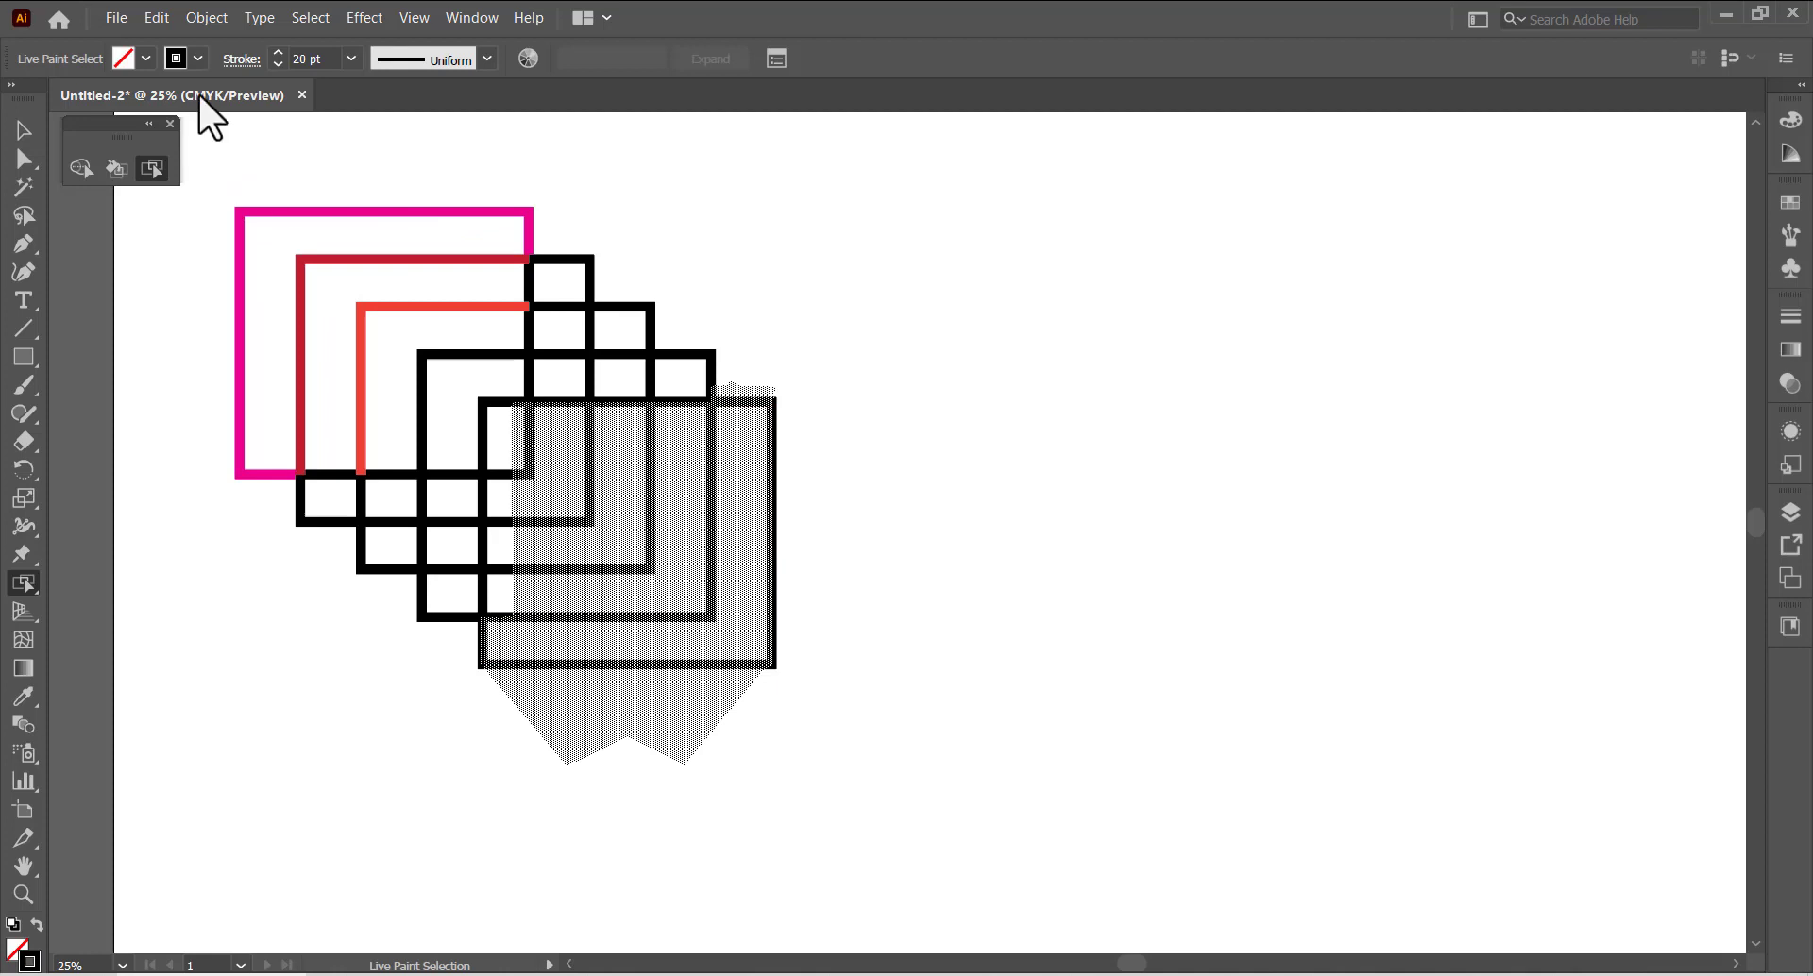
click(185, 55)
click(195, 54)
click(198, 58)
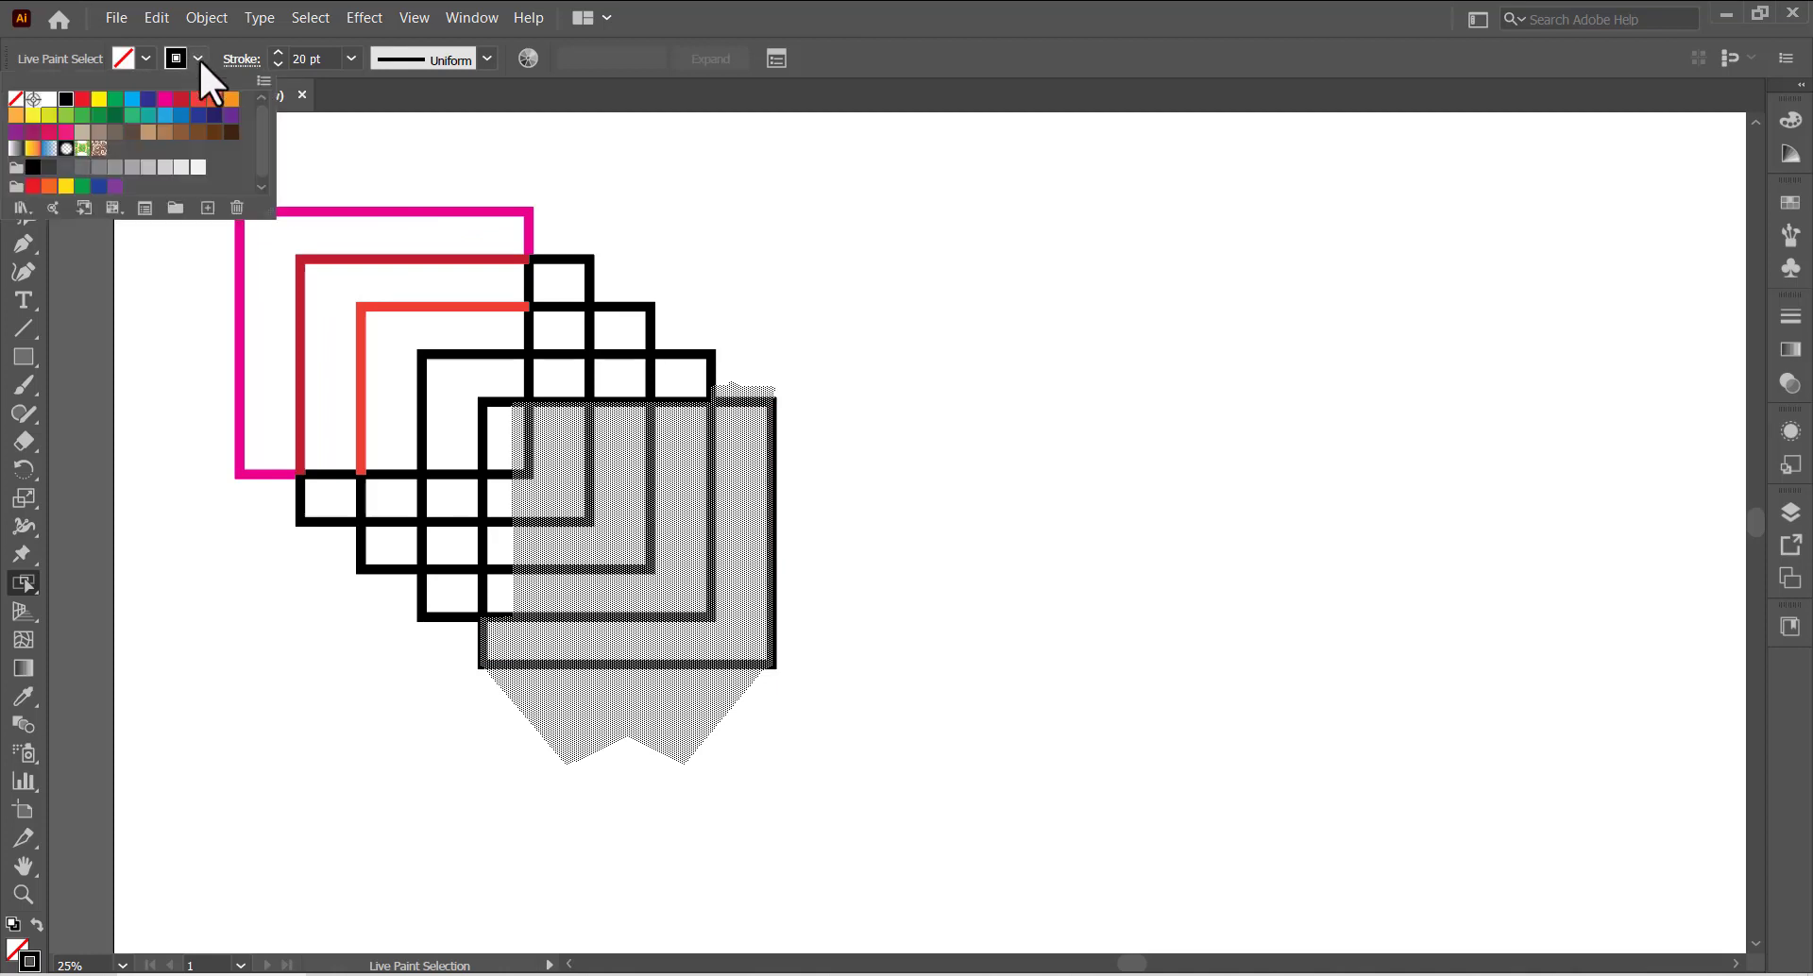
click(168, 100)
click(805, 322)
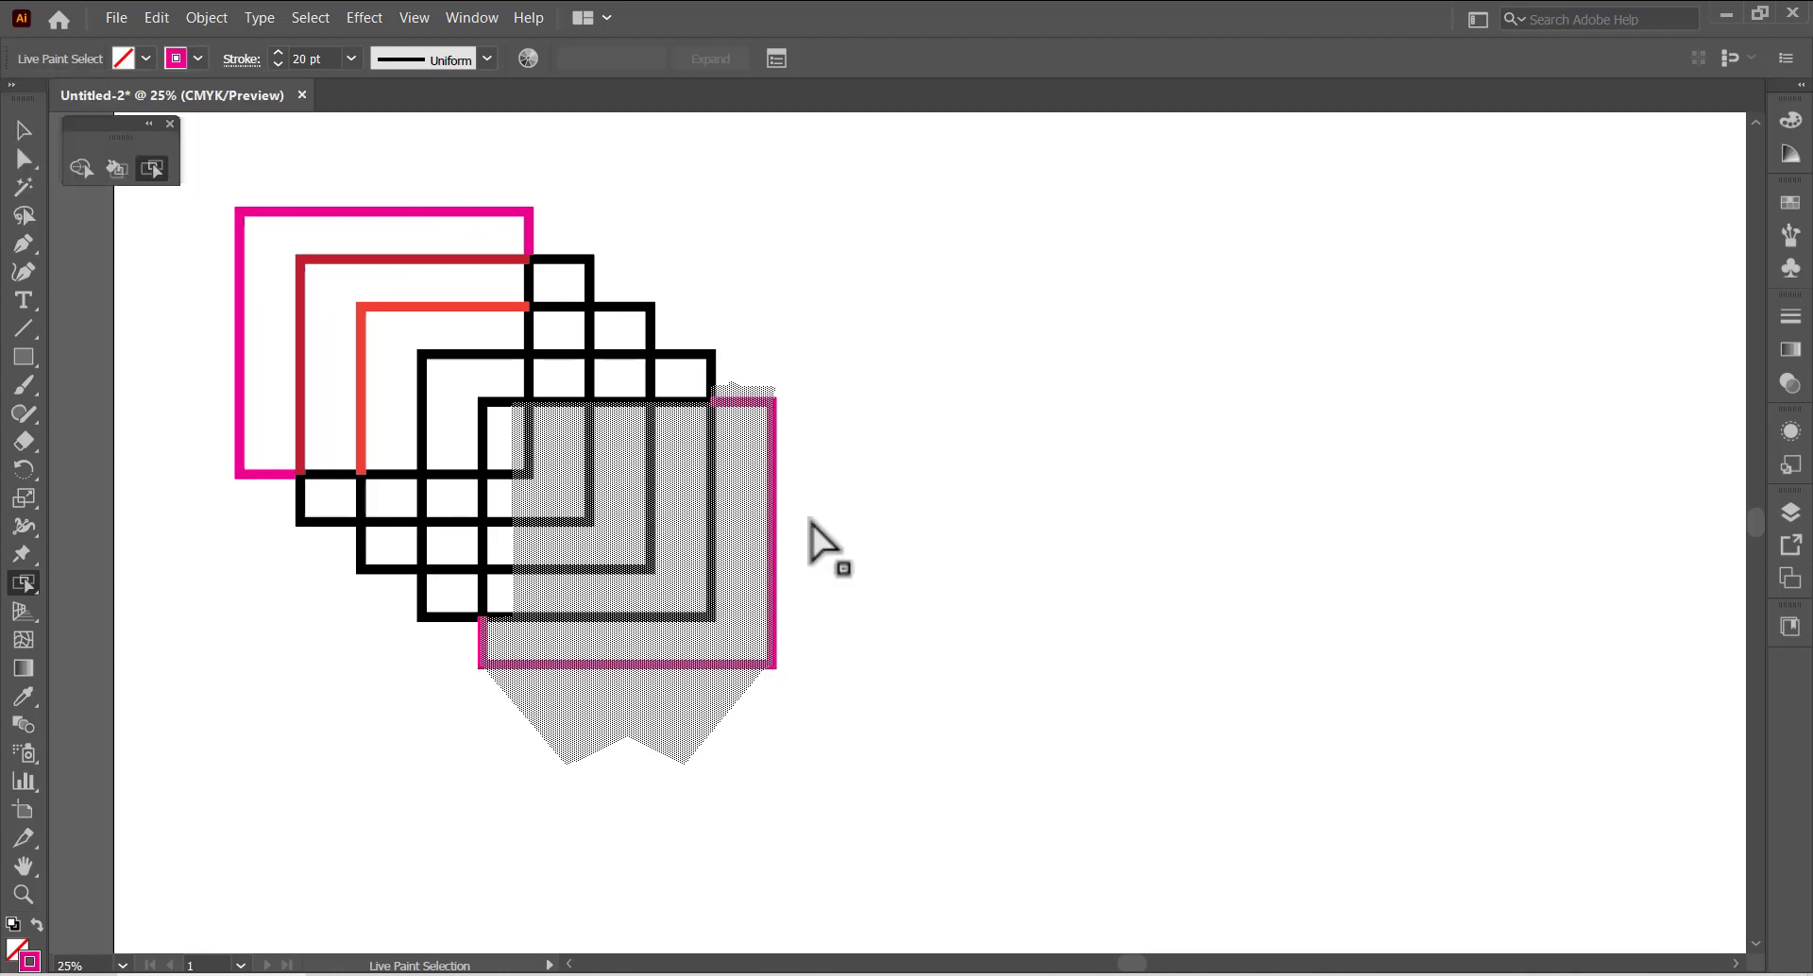
click(902, 366)
Step: Recolour the fourth rectangle's lower-right edge, just inside the magenta outline, with a dark red stroke
click(688, 627)
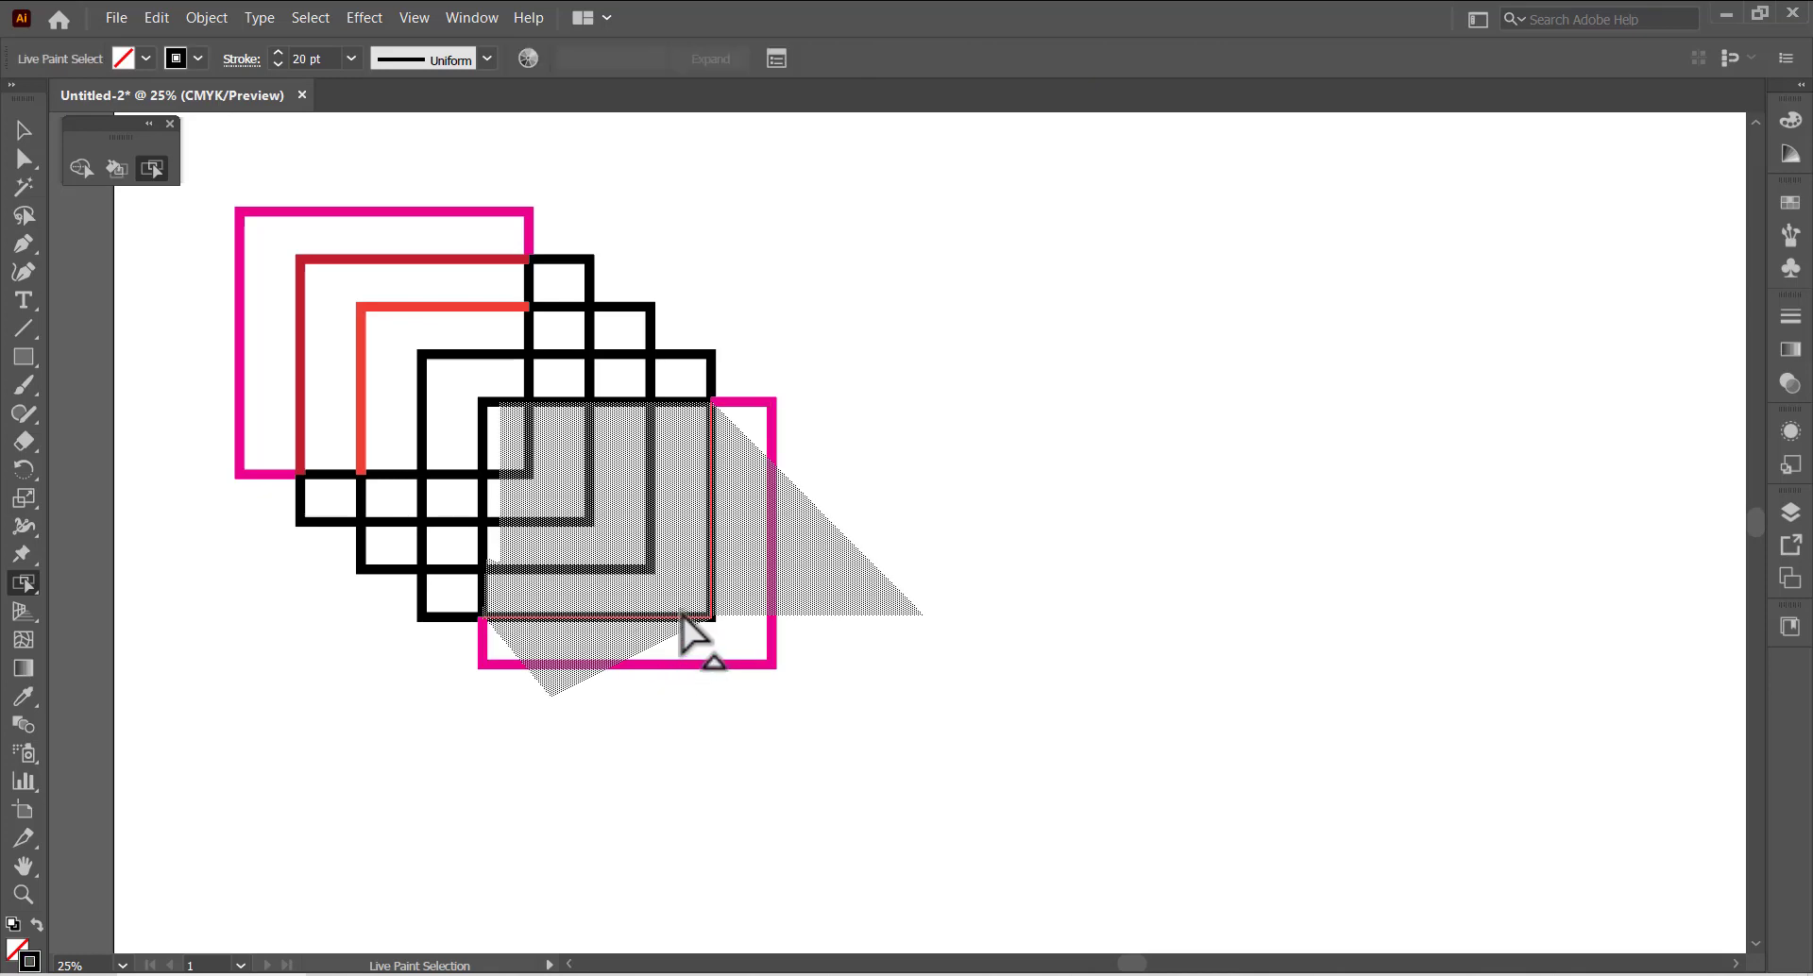
click(199, 58)
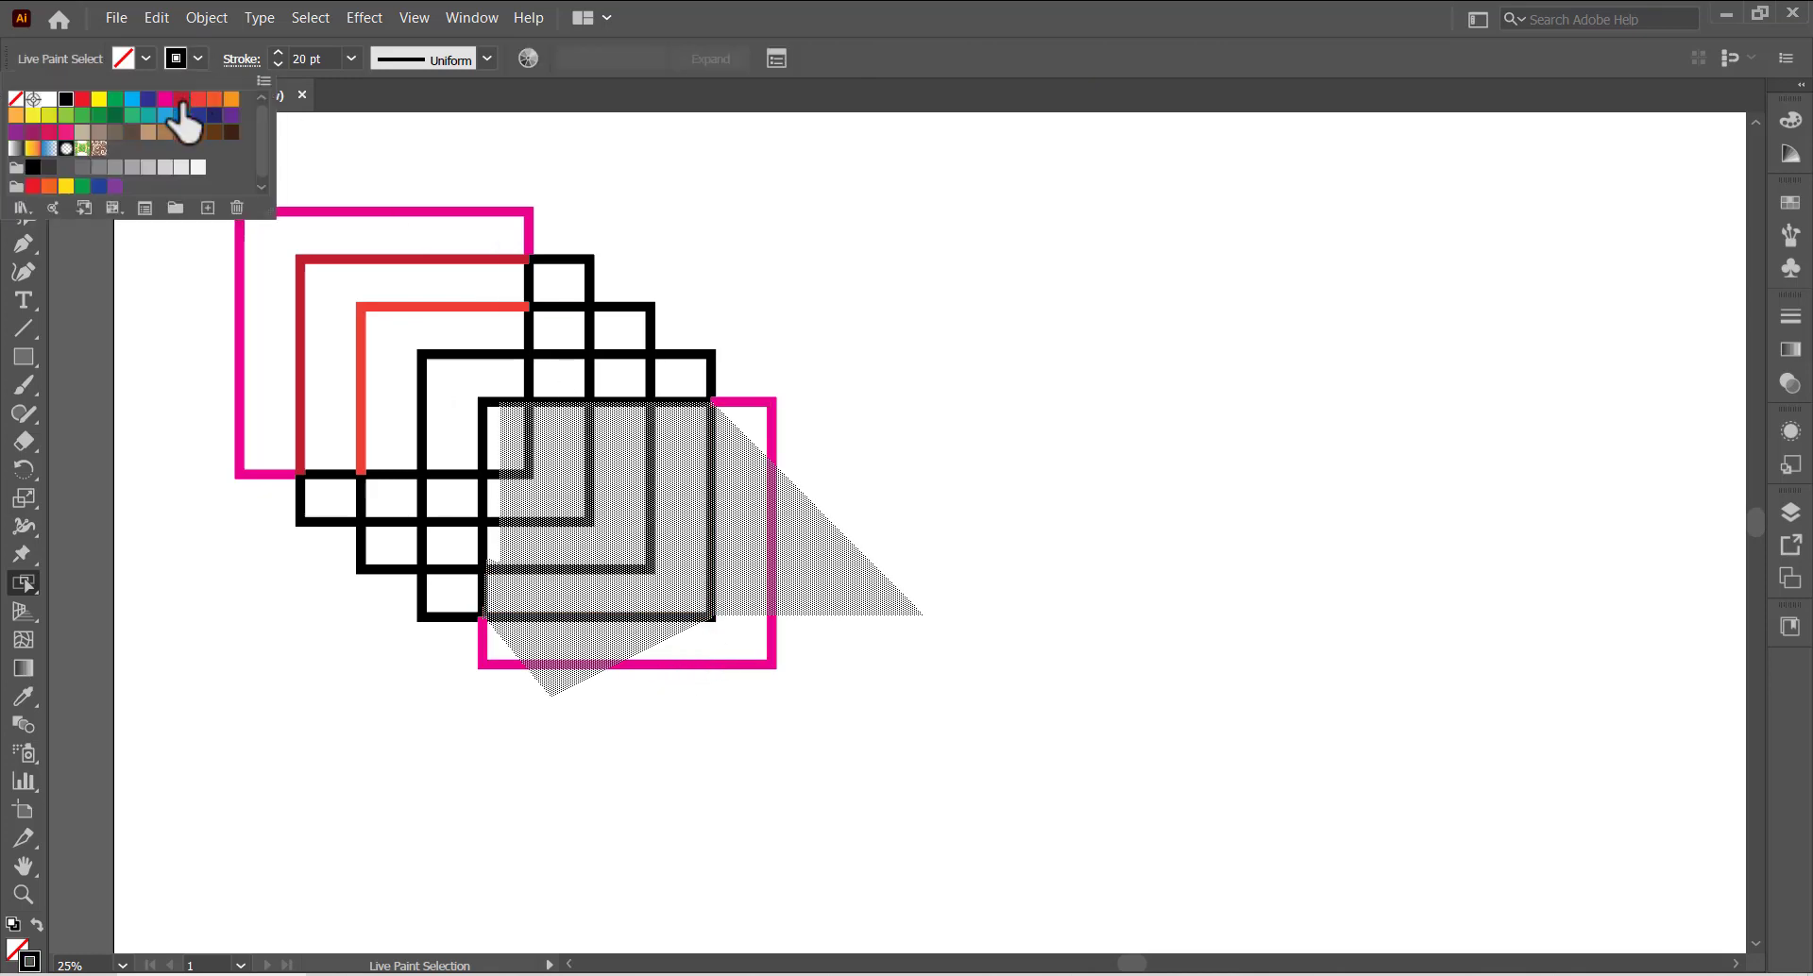
click(181, 101)
click(831, 283)
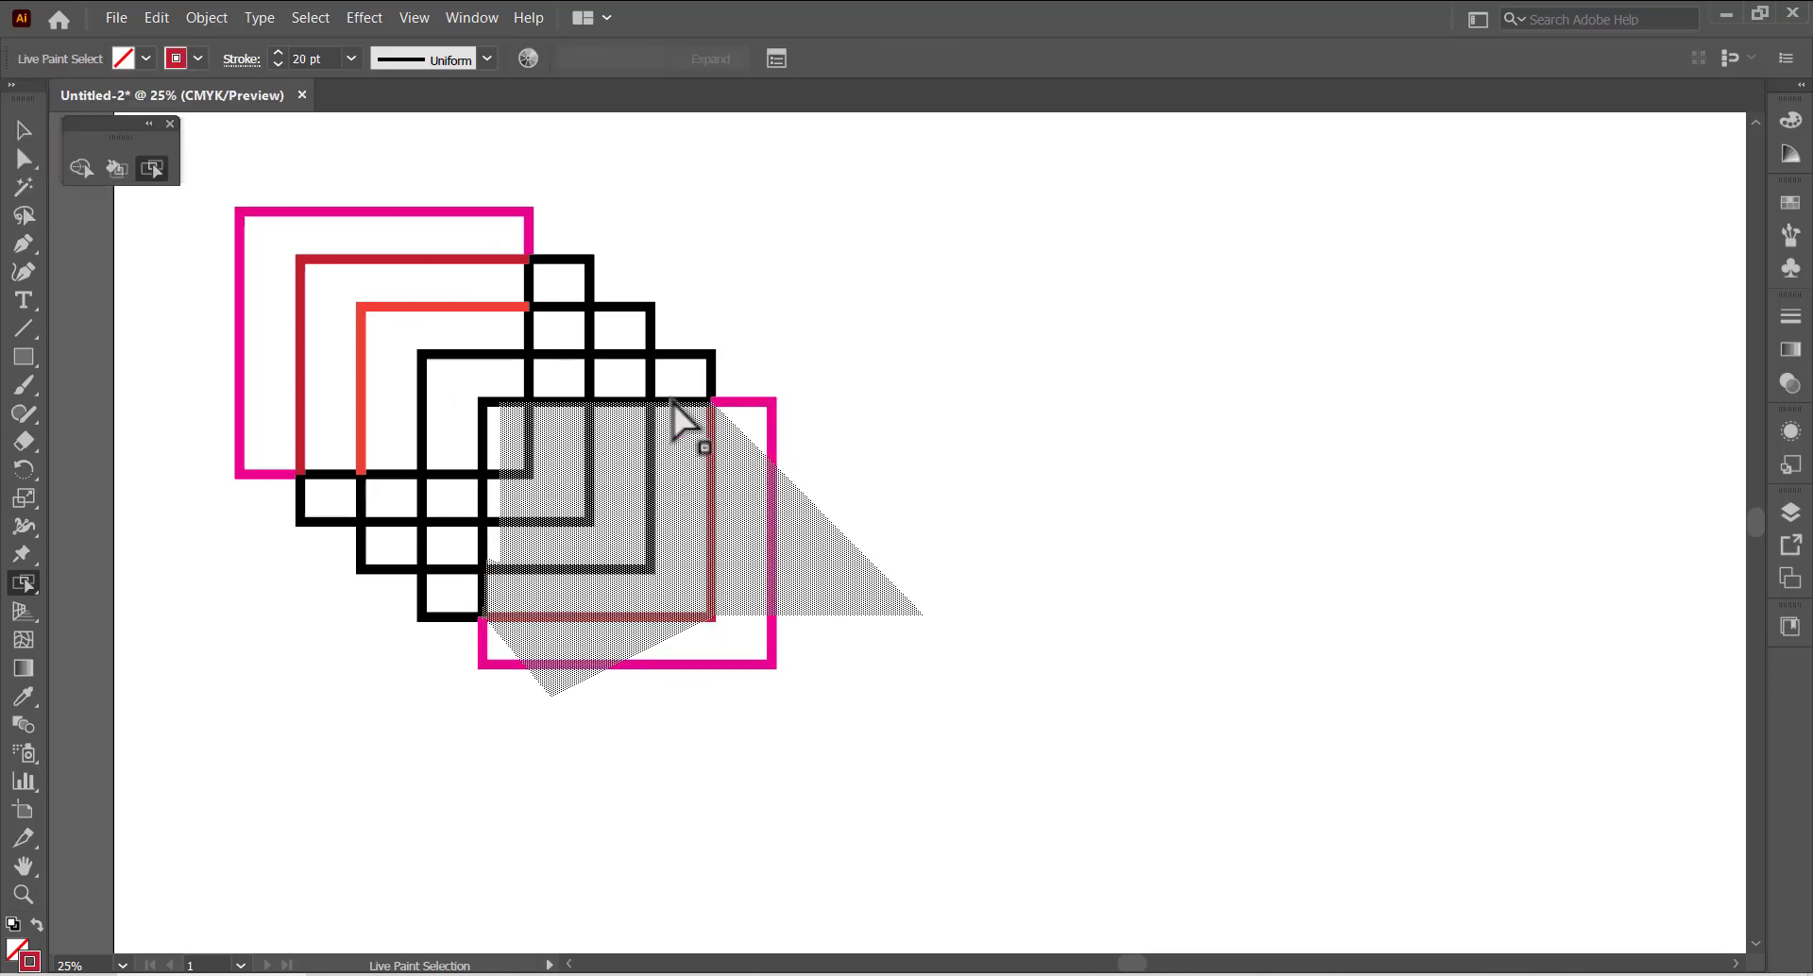
key(ctrl+shift+a)
Step: Recolour the third rectangle's lower-right edge with a bright red stroke and clear the selection
click(648, 450)
click(197, 57)
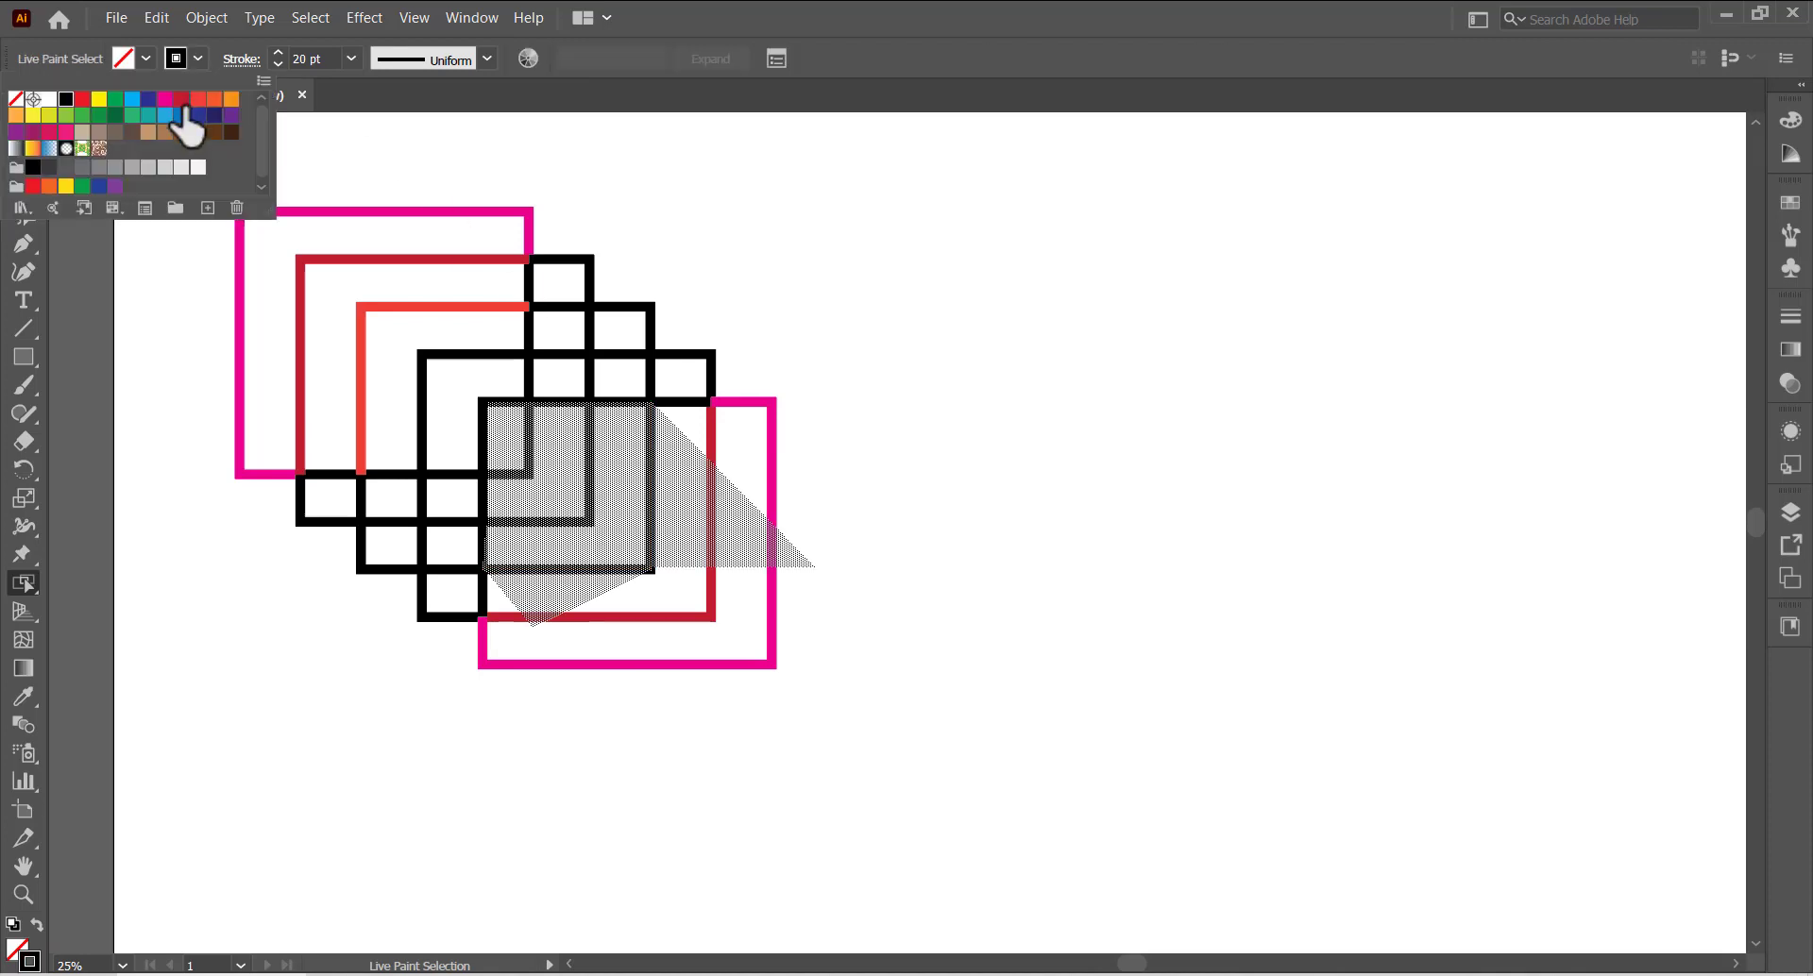
click(199, 100)
click(712, 315)
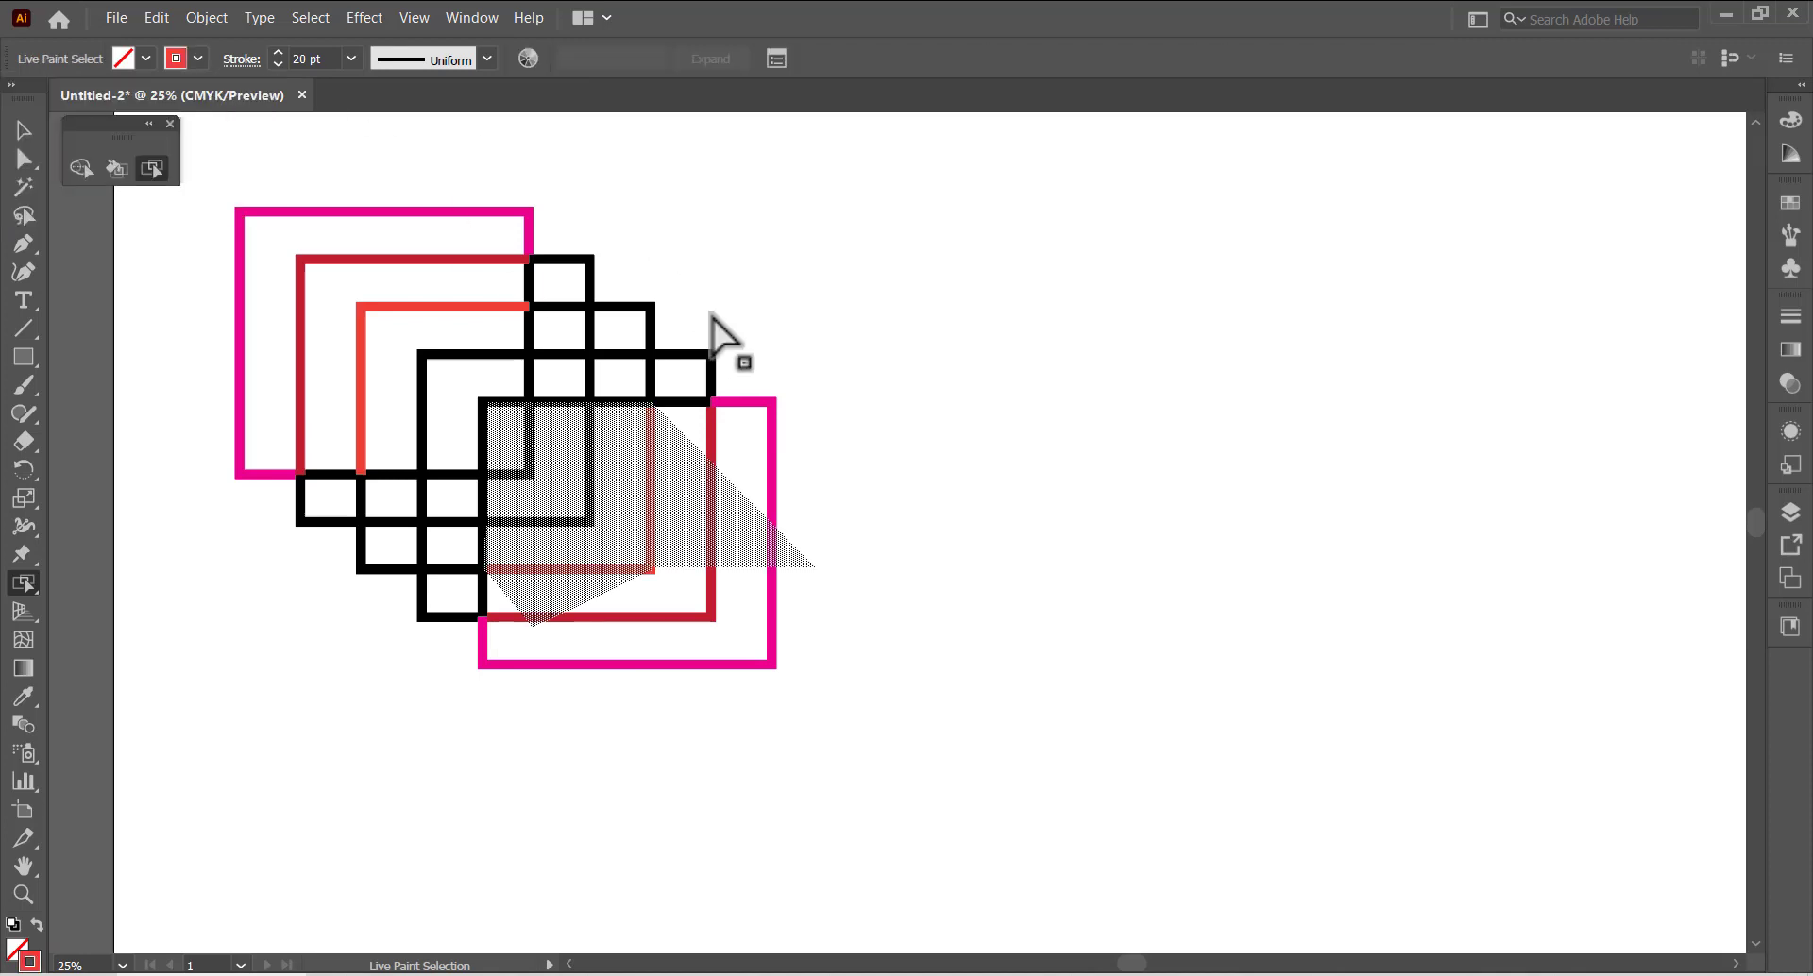
click(908, 337)
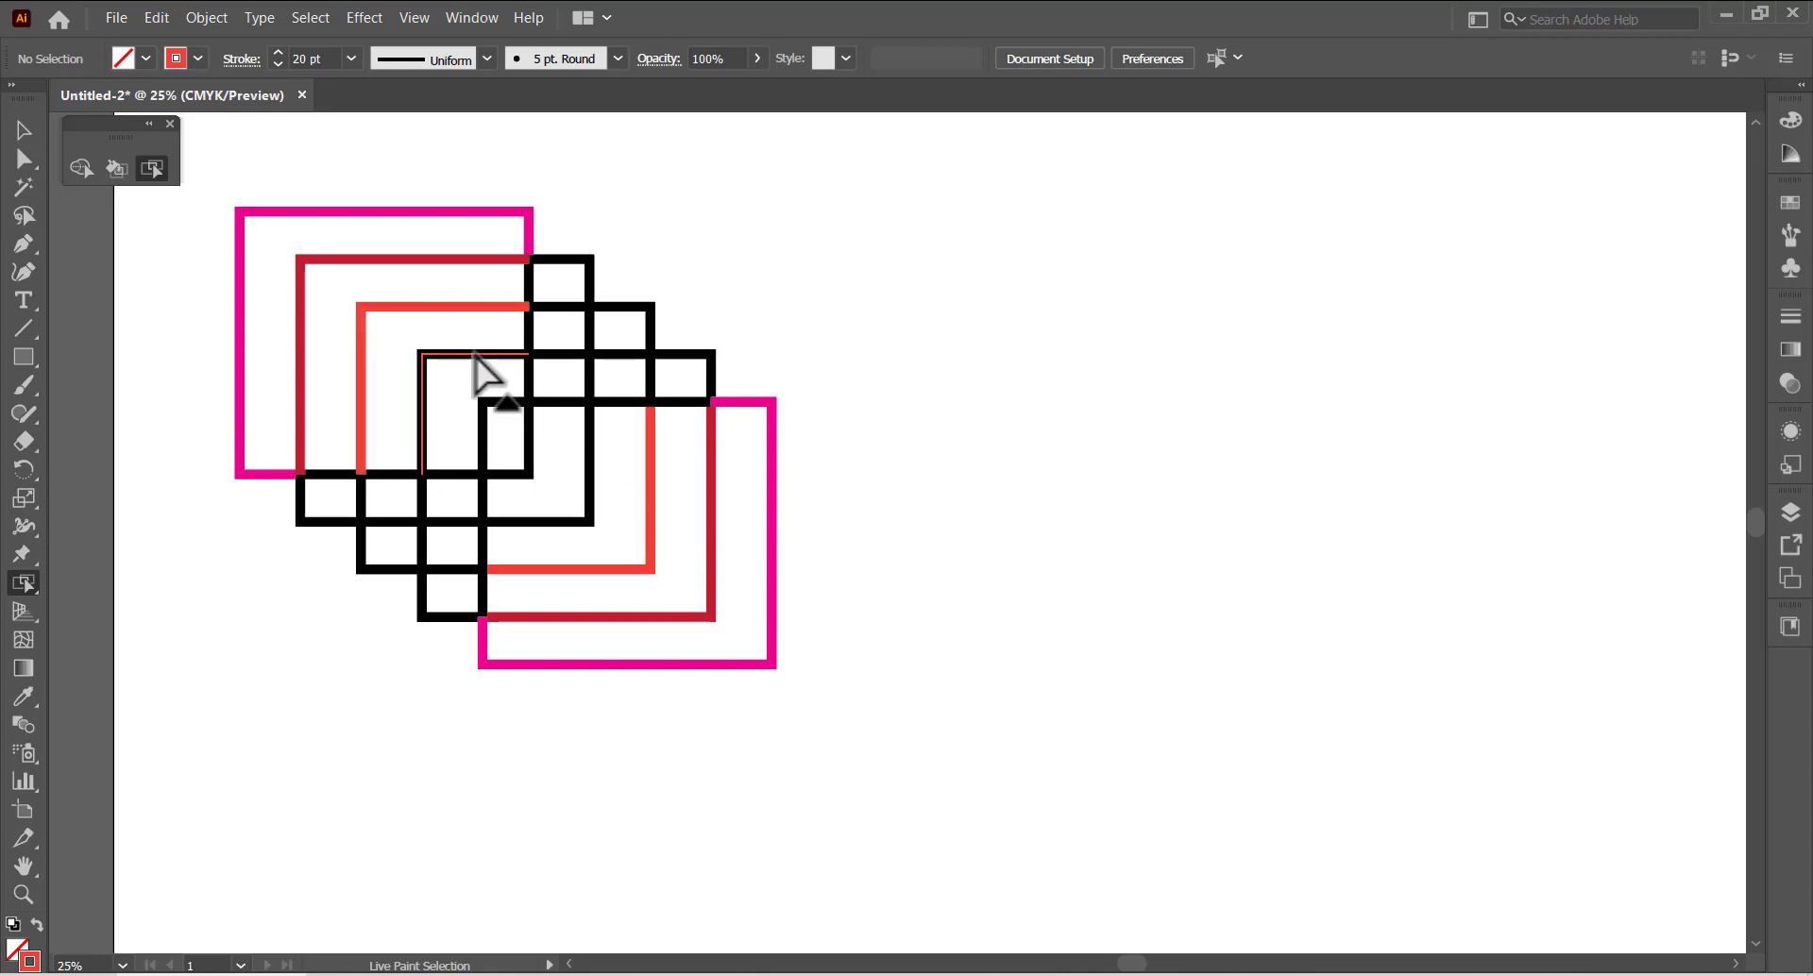
Step: Select the fourth rectangle's upper-left edge together with the second rectangle's lower-right edge and give both an orange stroke
click(485, 378)
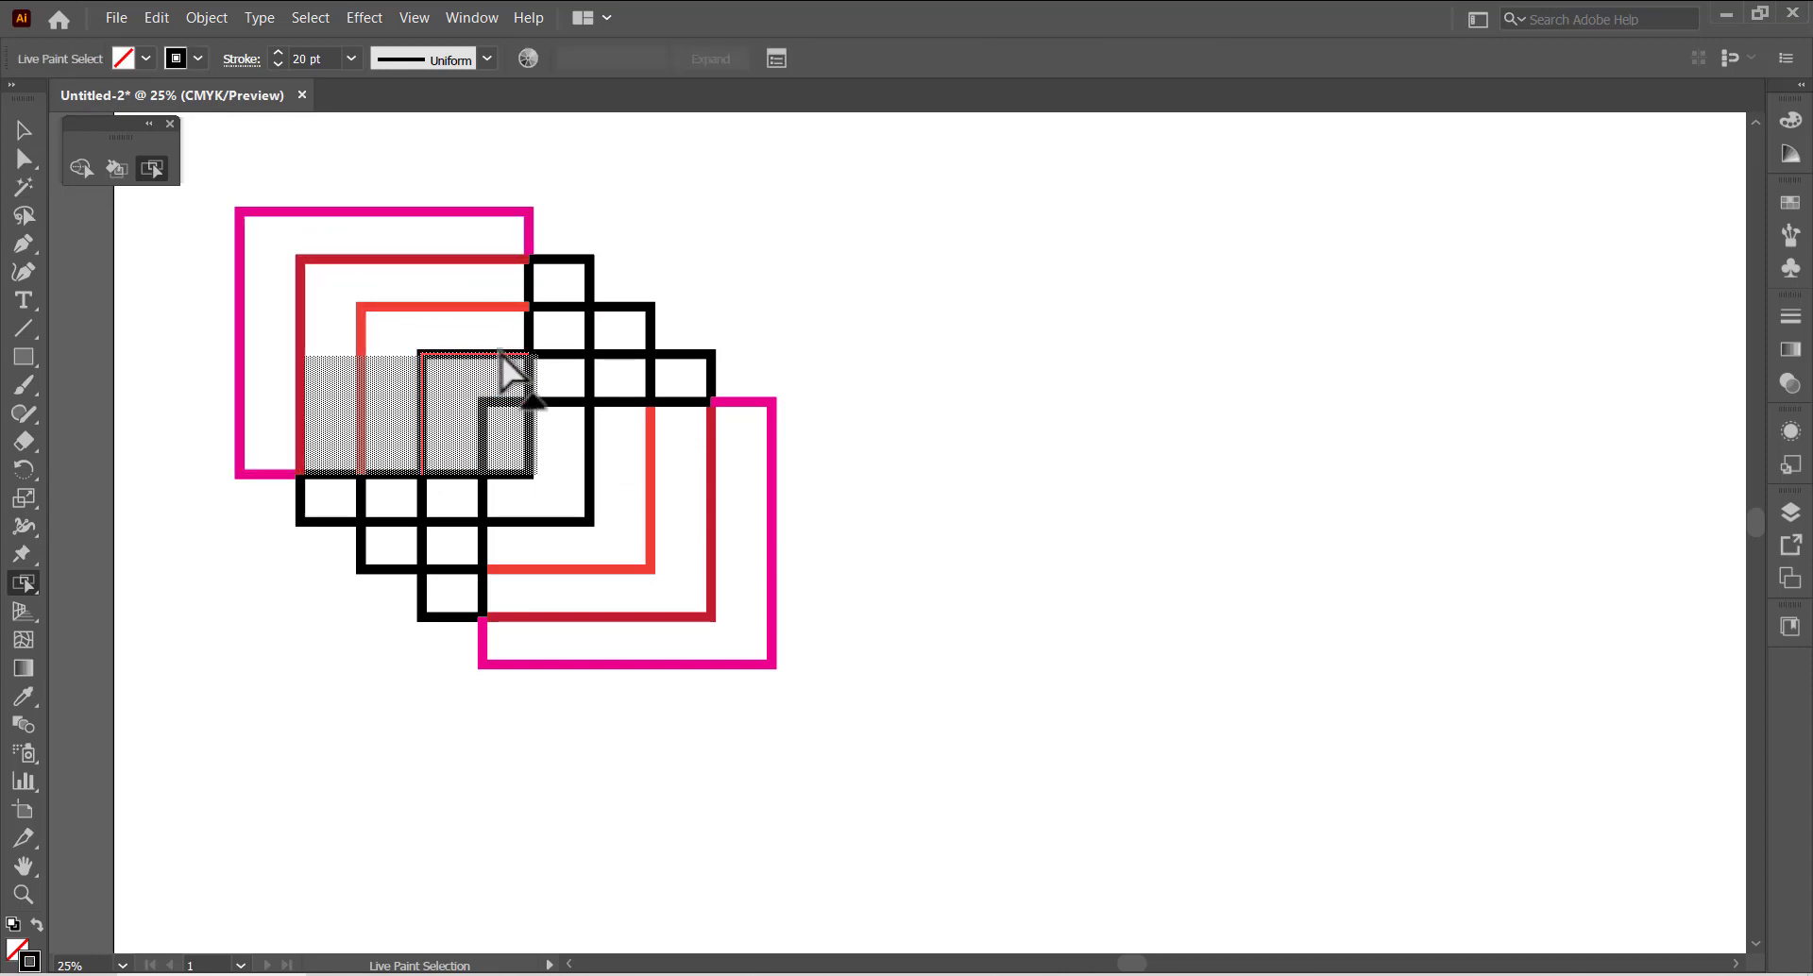
shift+click(590, 461)
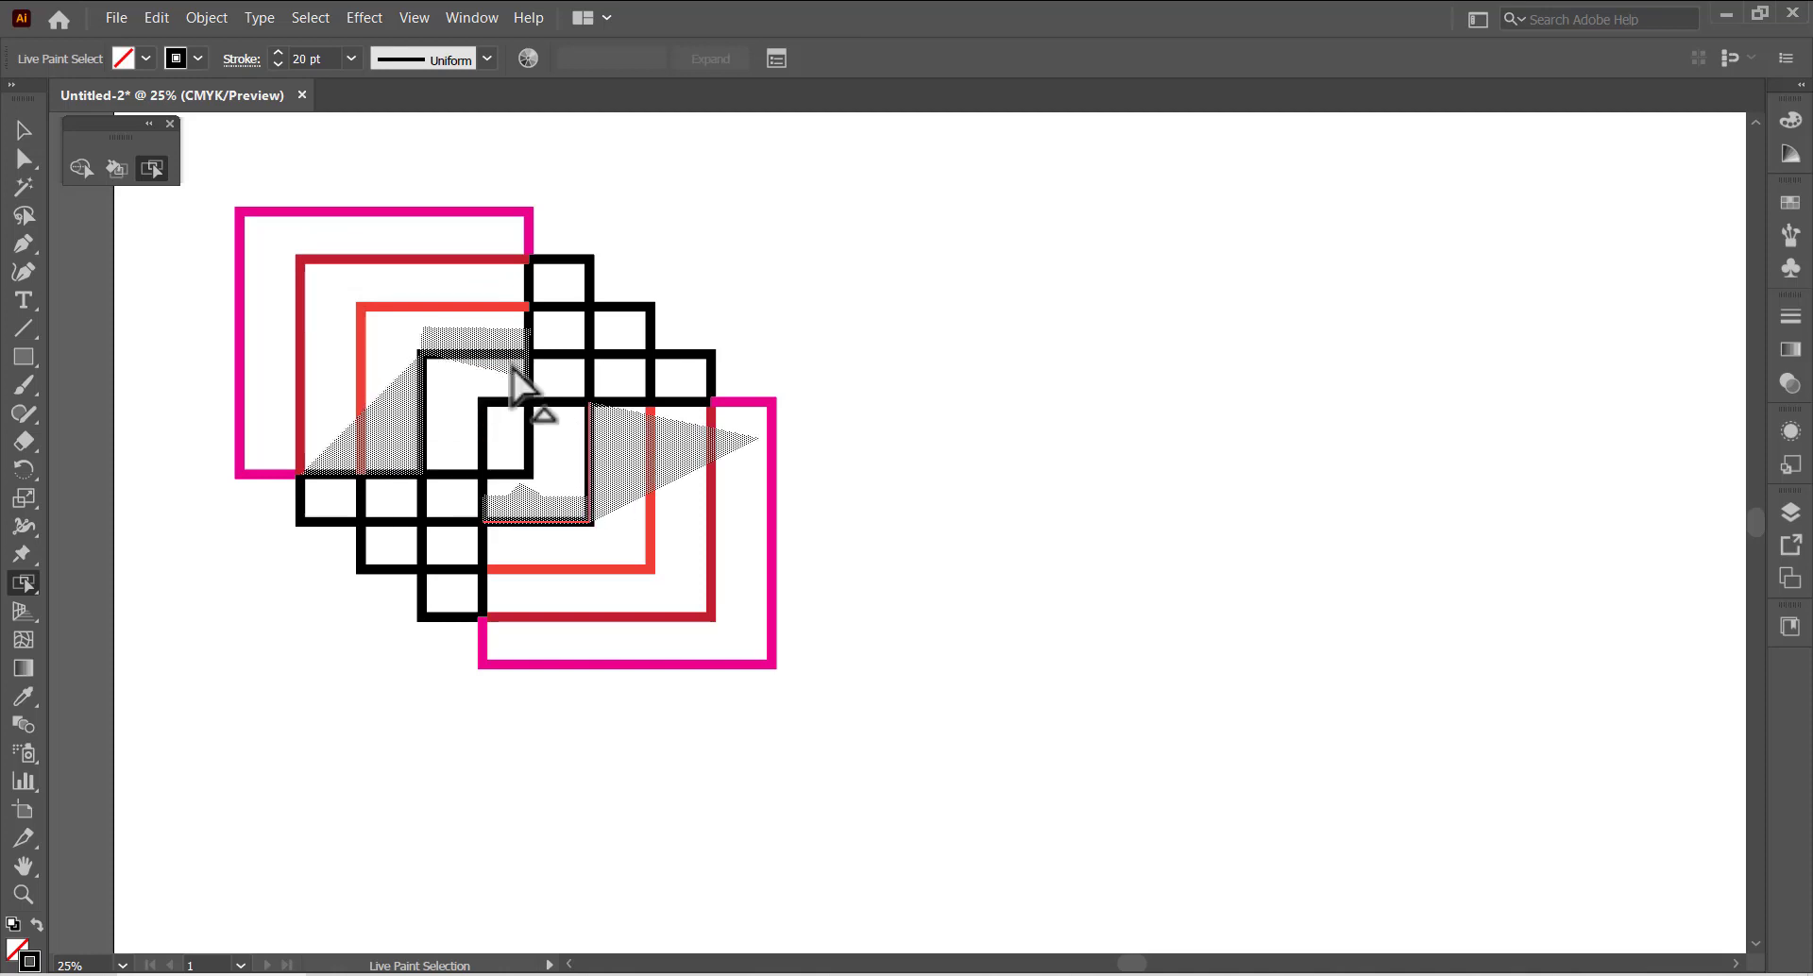
click(196, 58)
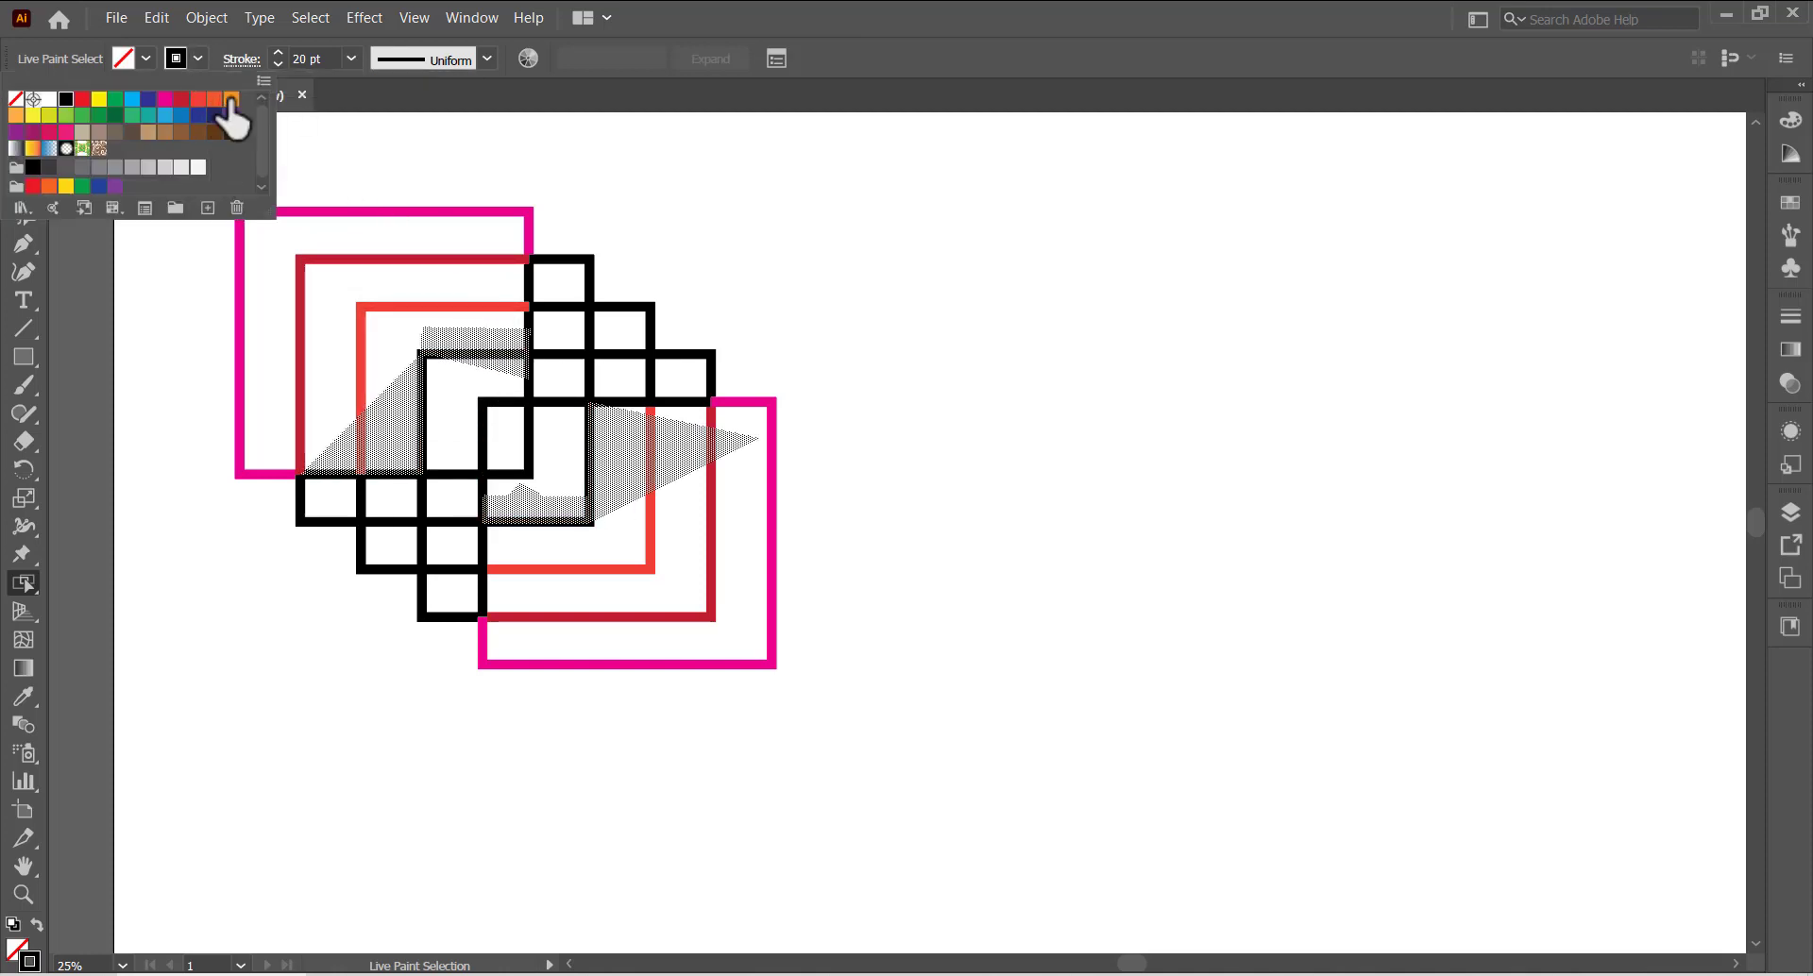
click(232, 99)
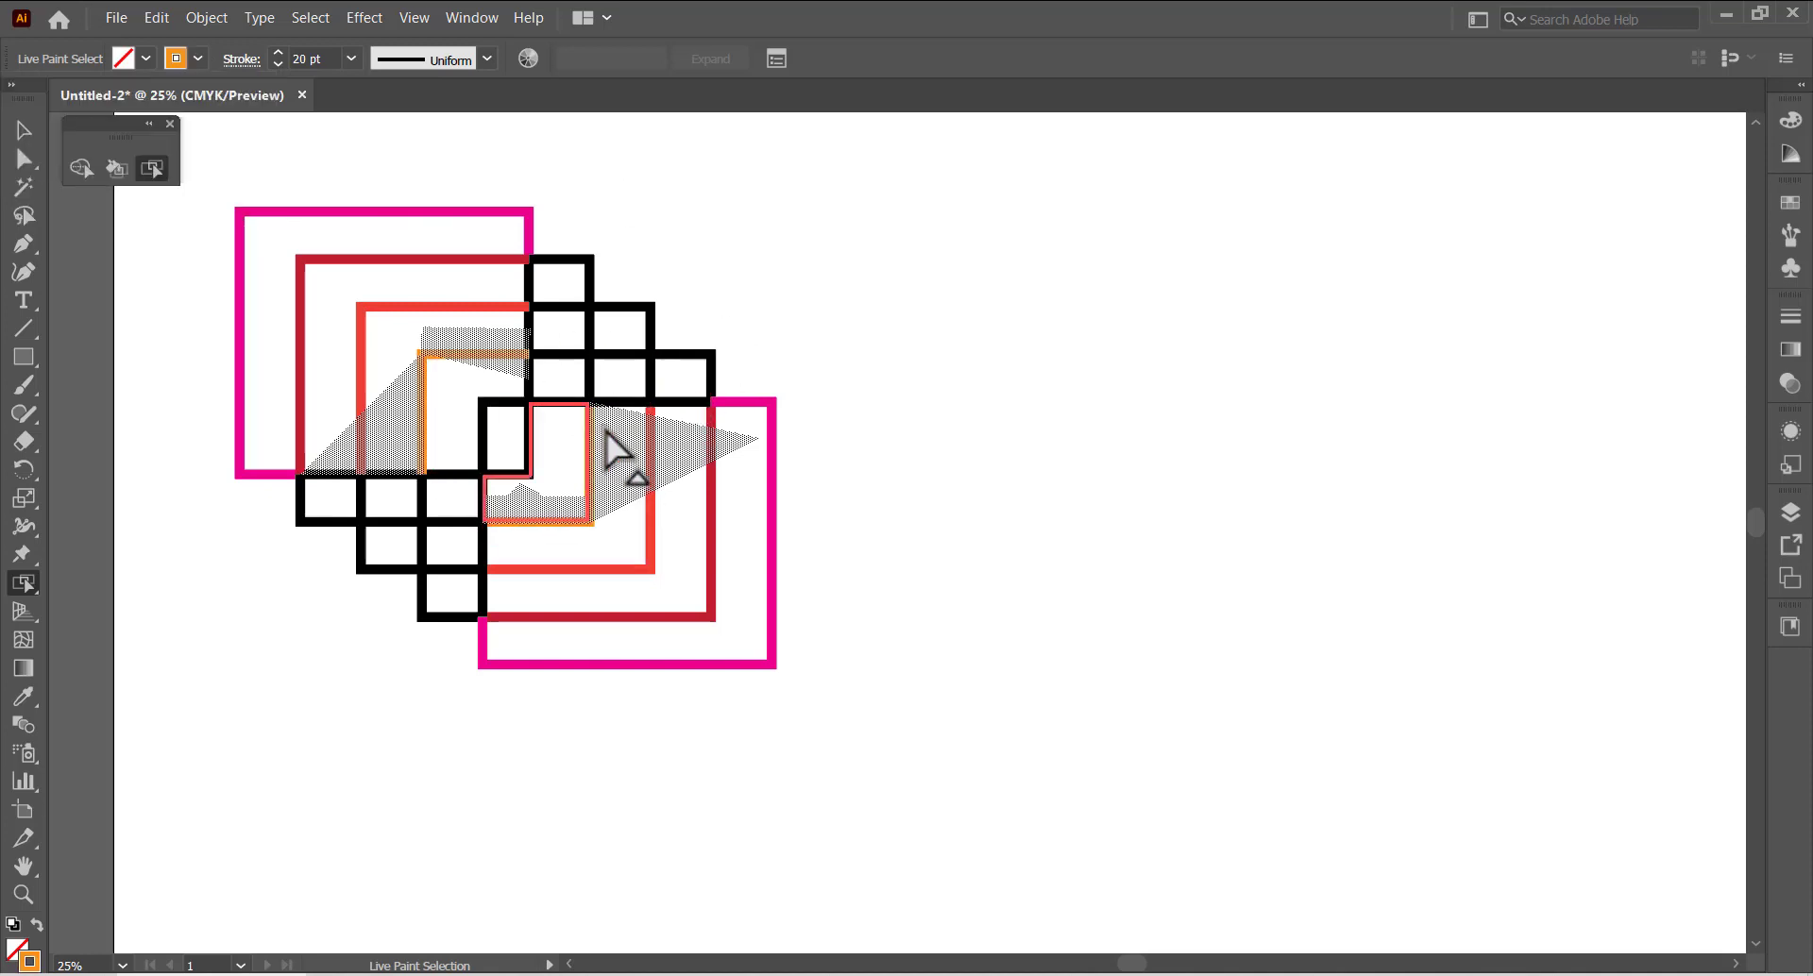
click(809, 324)
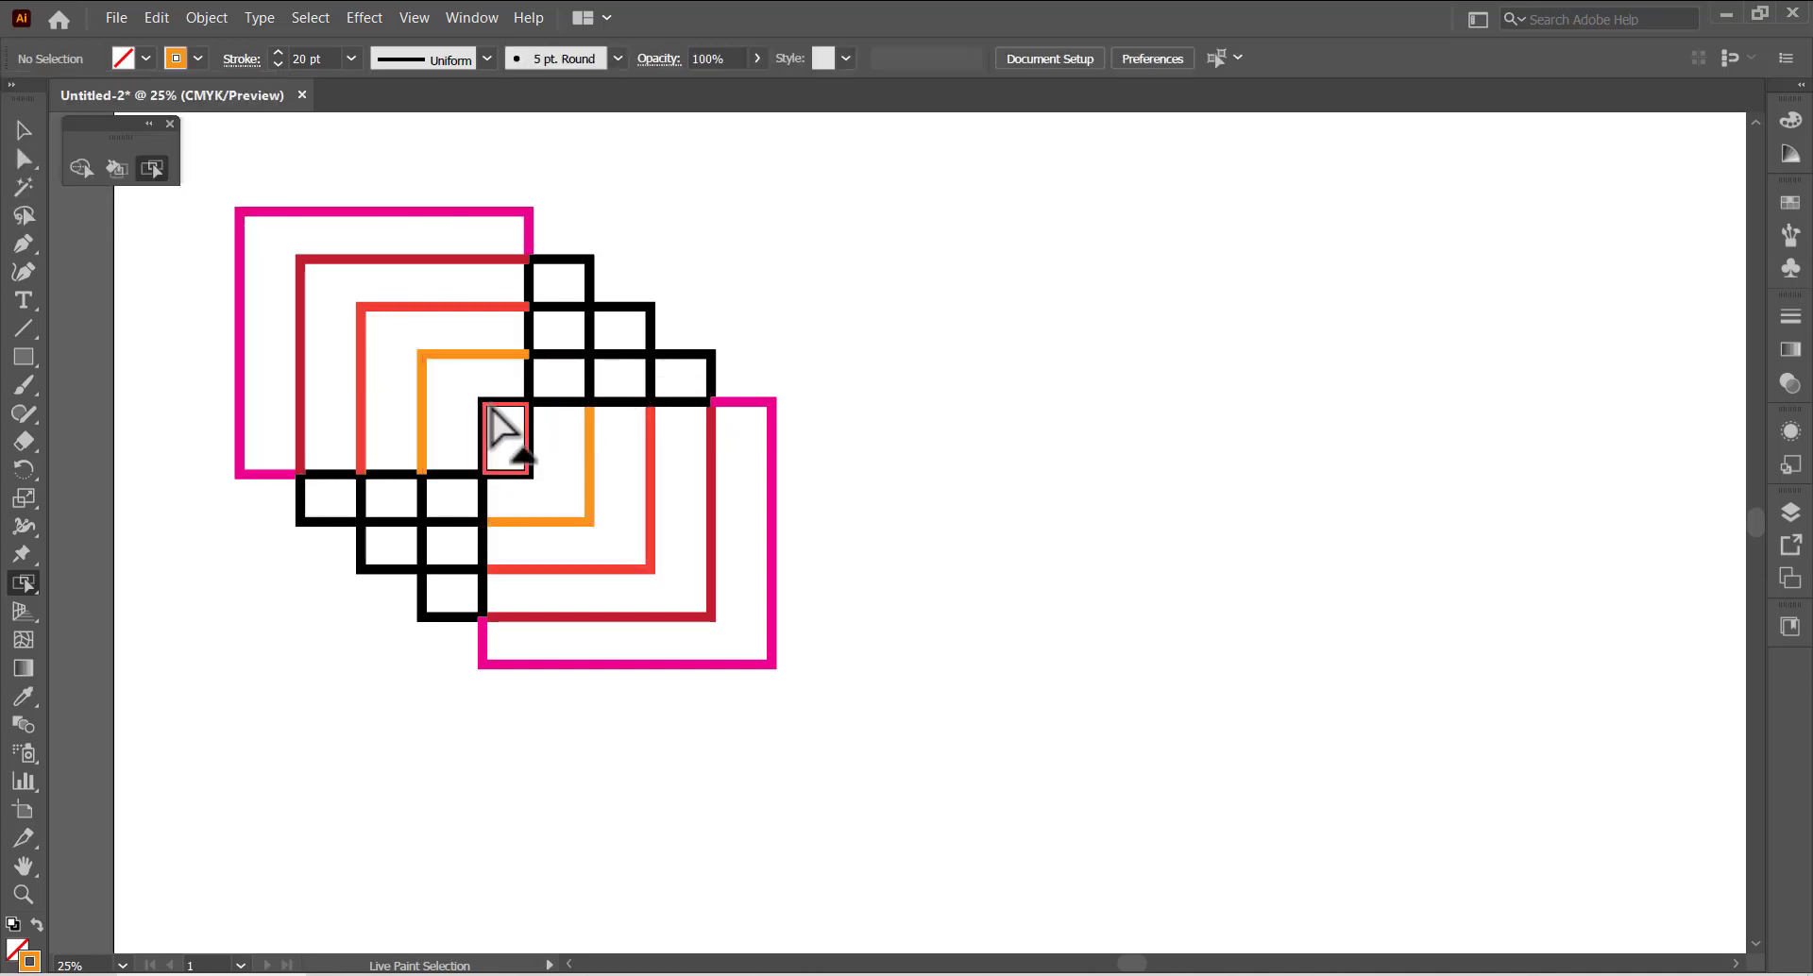
Step: Select all edges of the small central rectangle where the shapes overlap and set their stroke to light orange
click(502, 420)
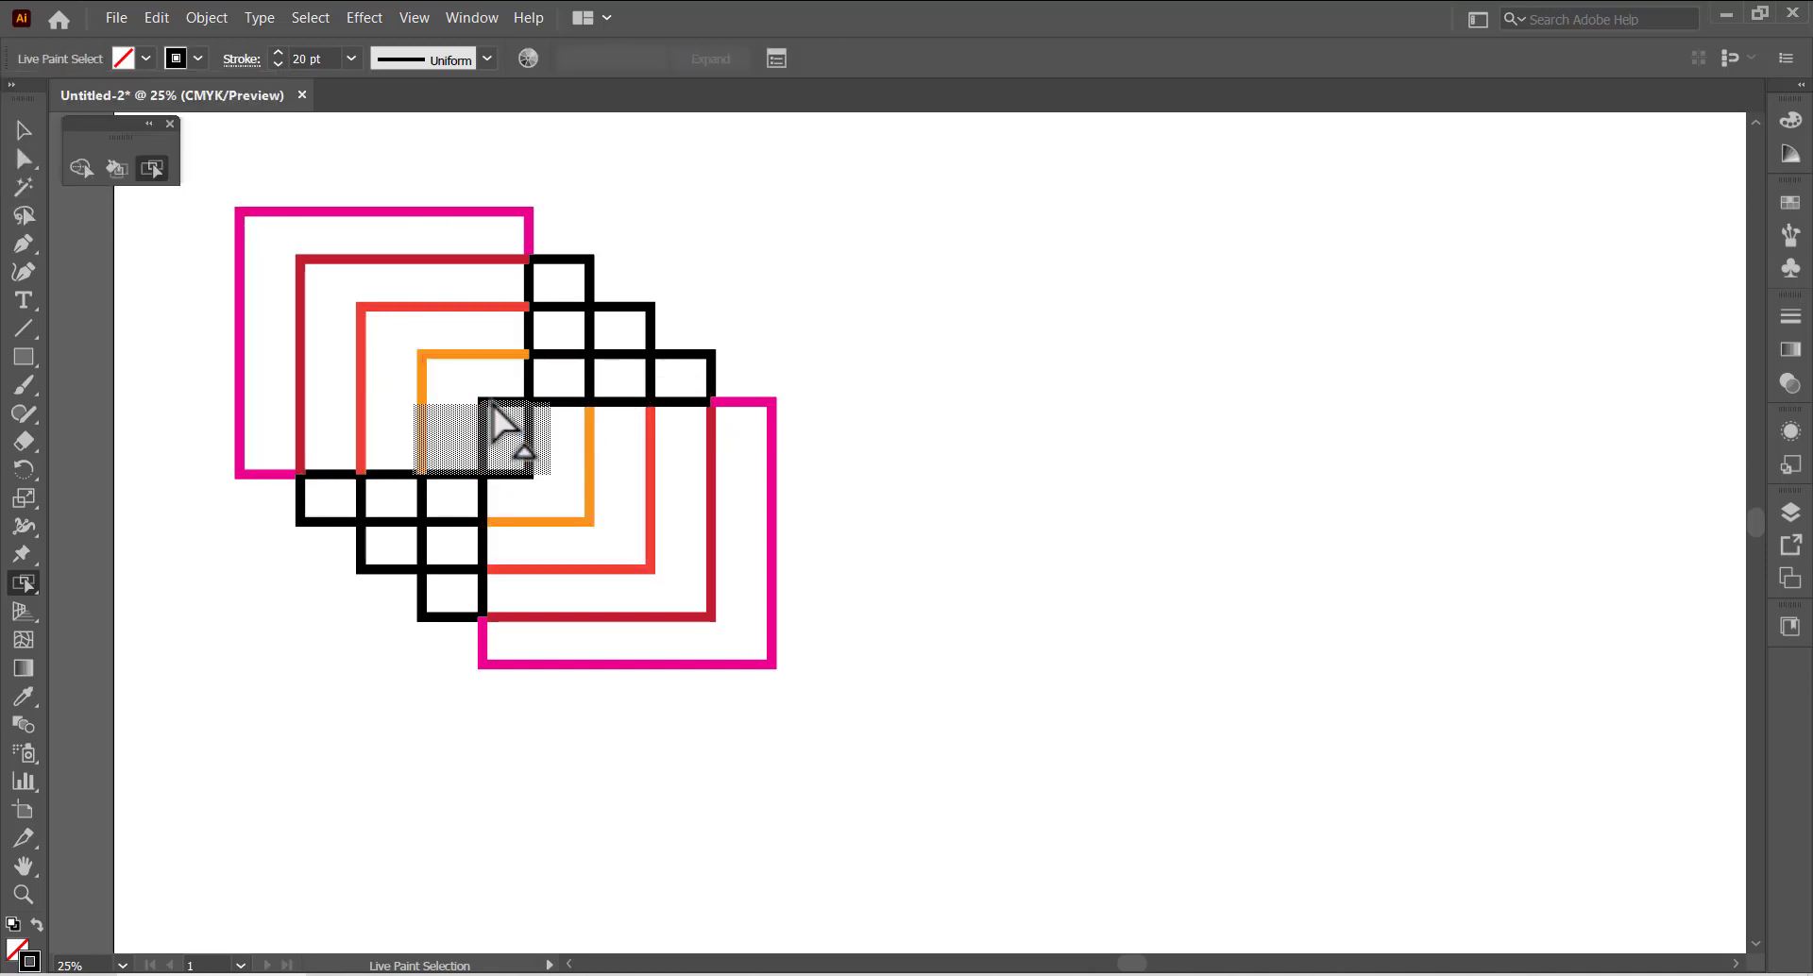
click(523, 476)
click(198, 58)
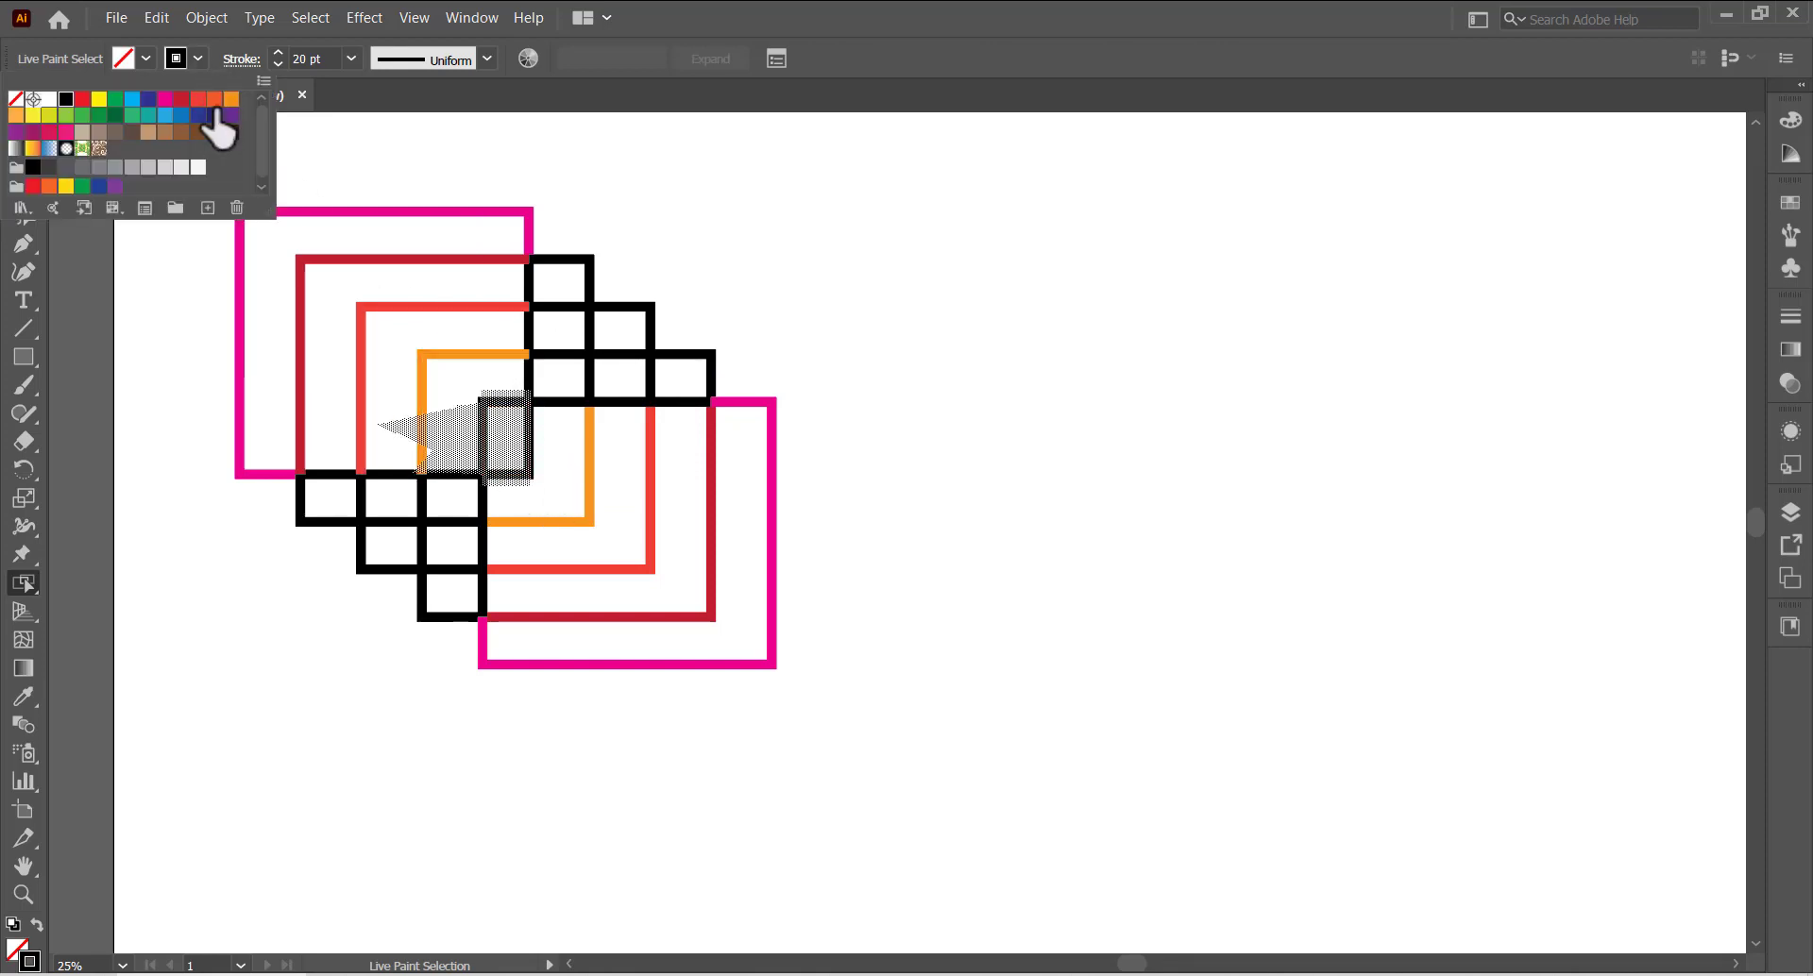
click(16, 116)
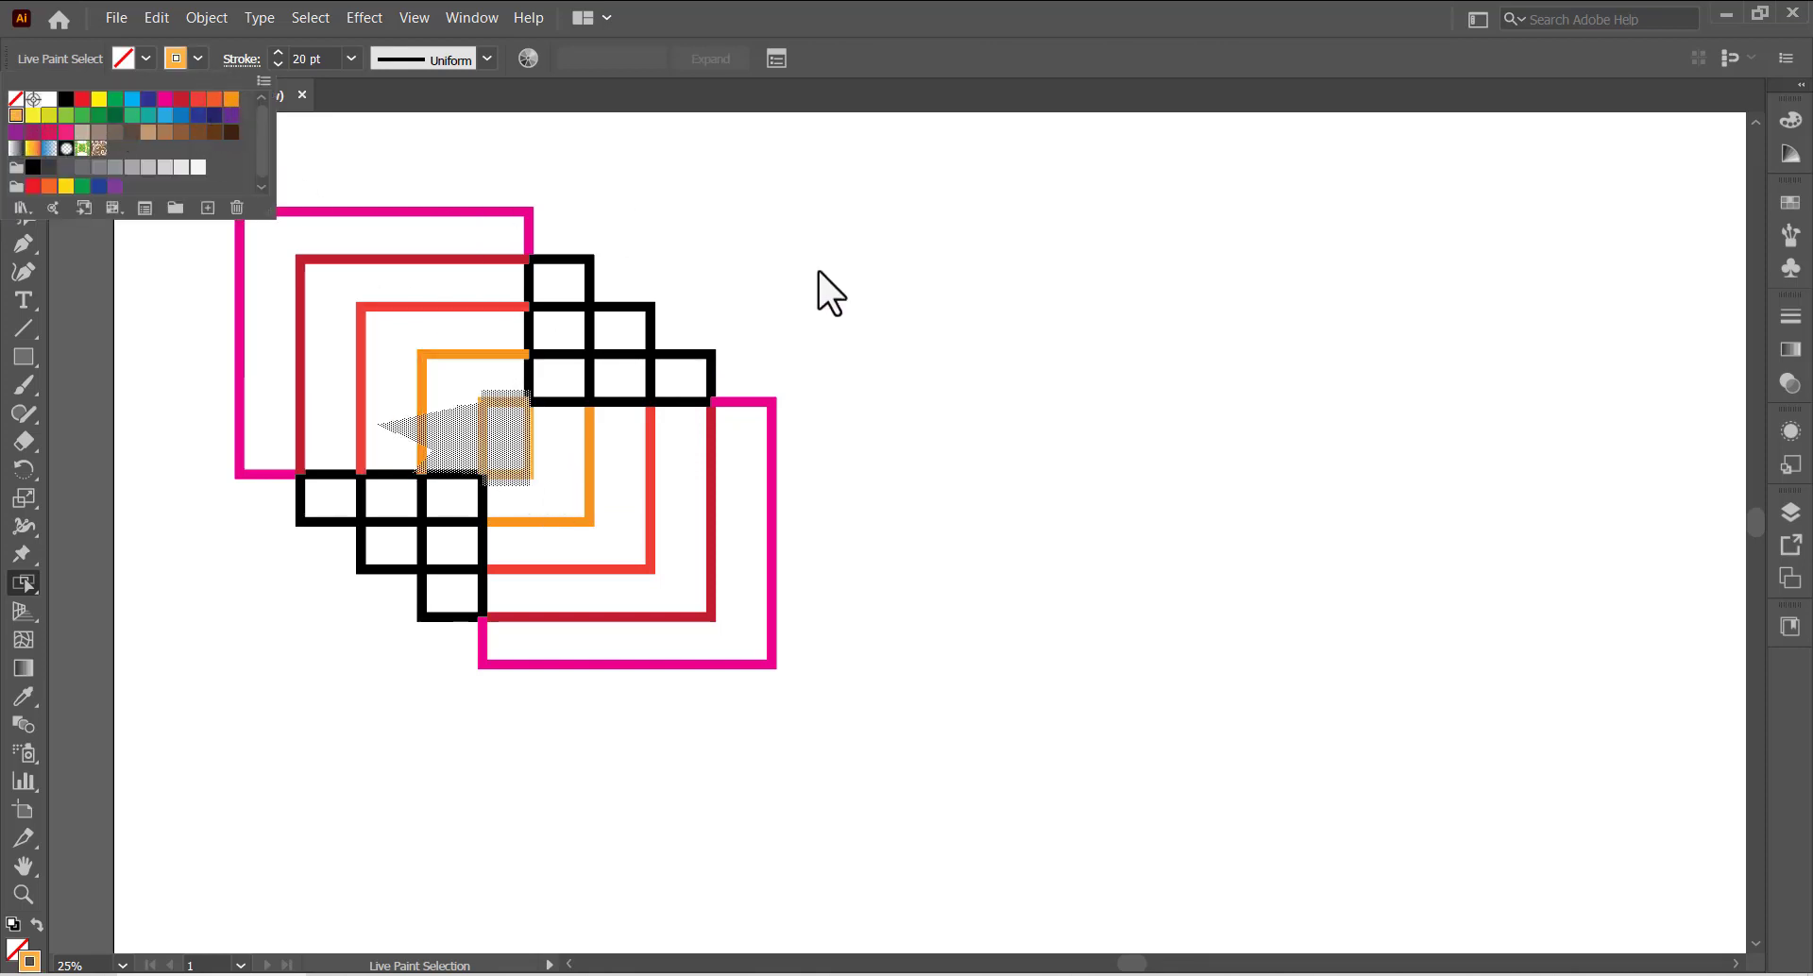
click(926, 279)
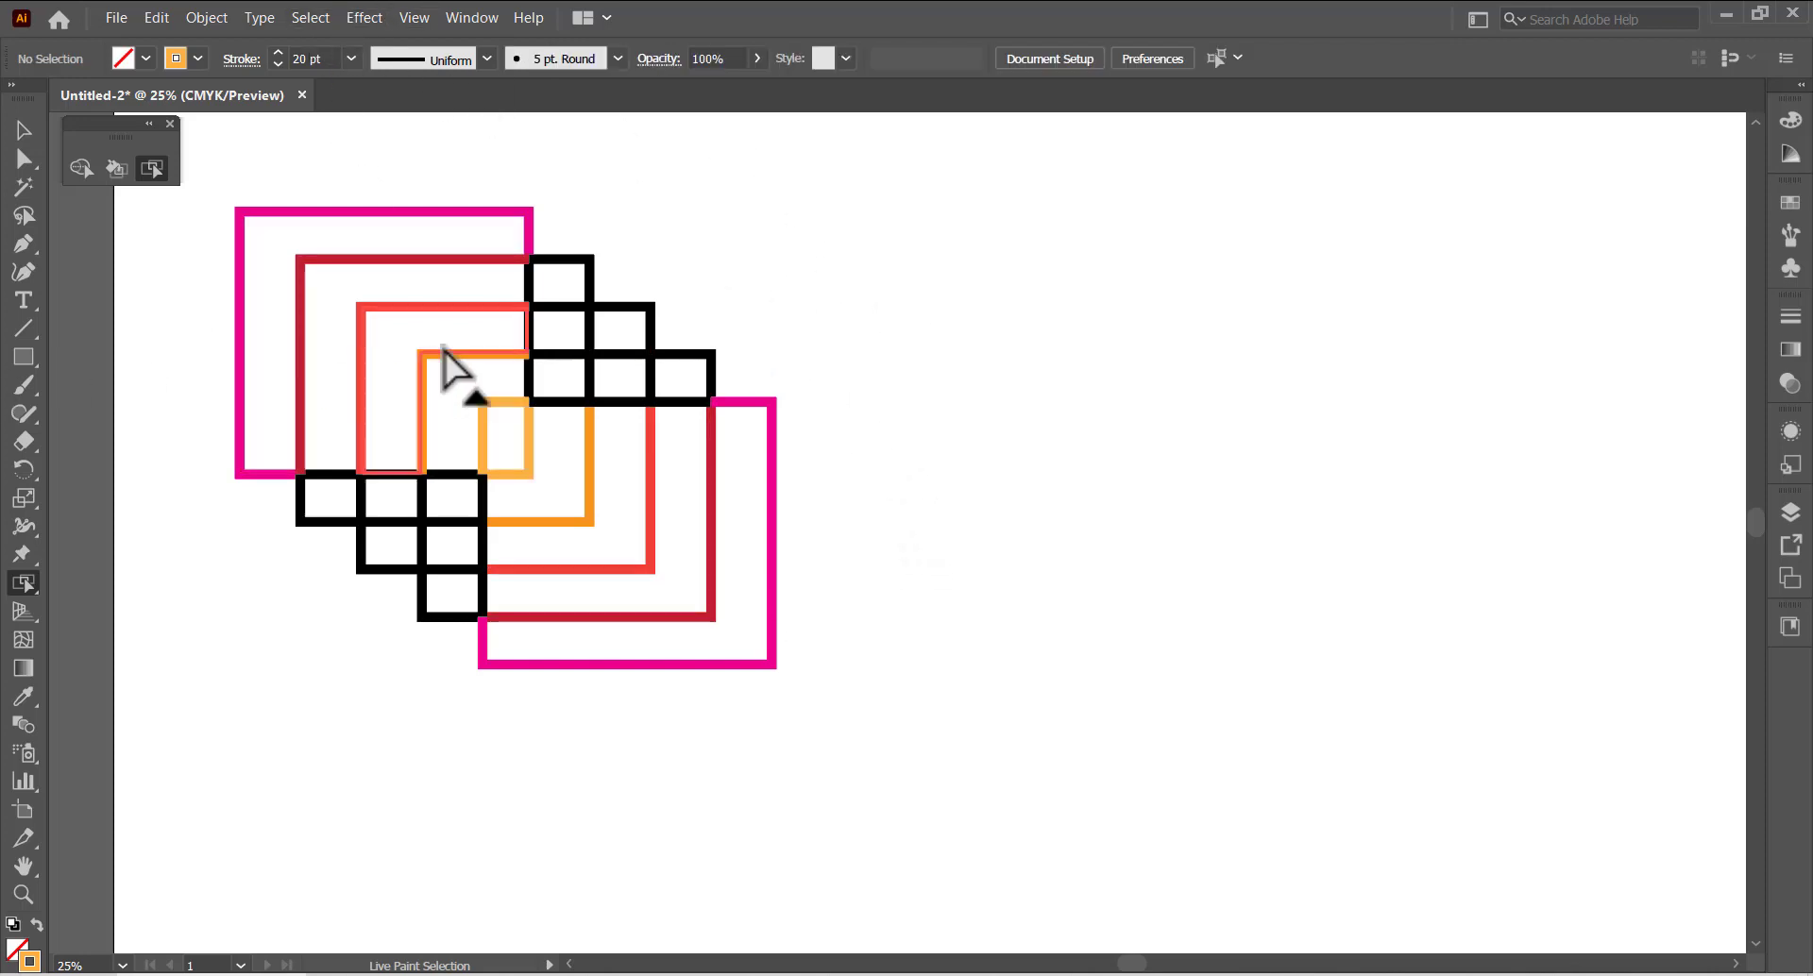
Step: Select all edges of the two small outer squares, upper right and lower left of the overlap, and set their stroke to pink FF0066
click(588, 340)
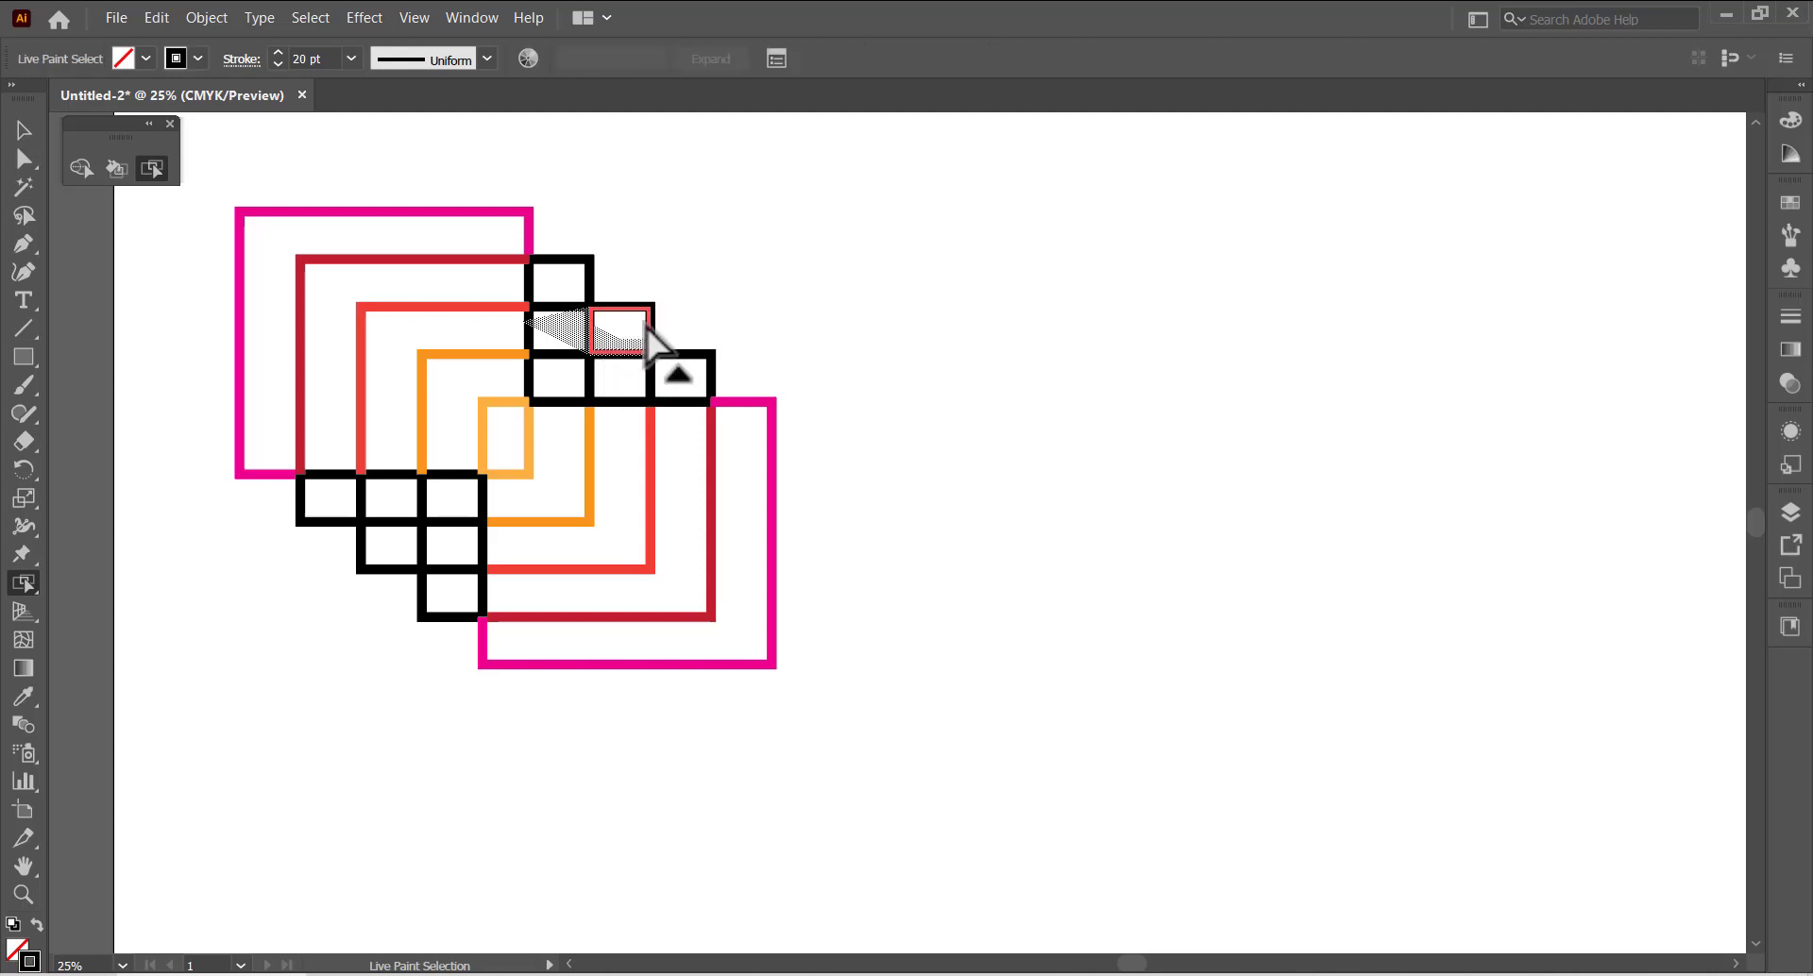
shift+click(619, 325)
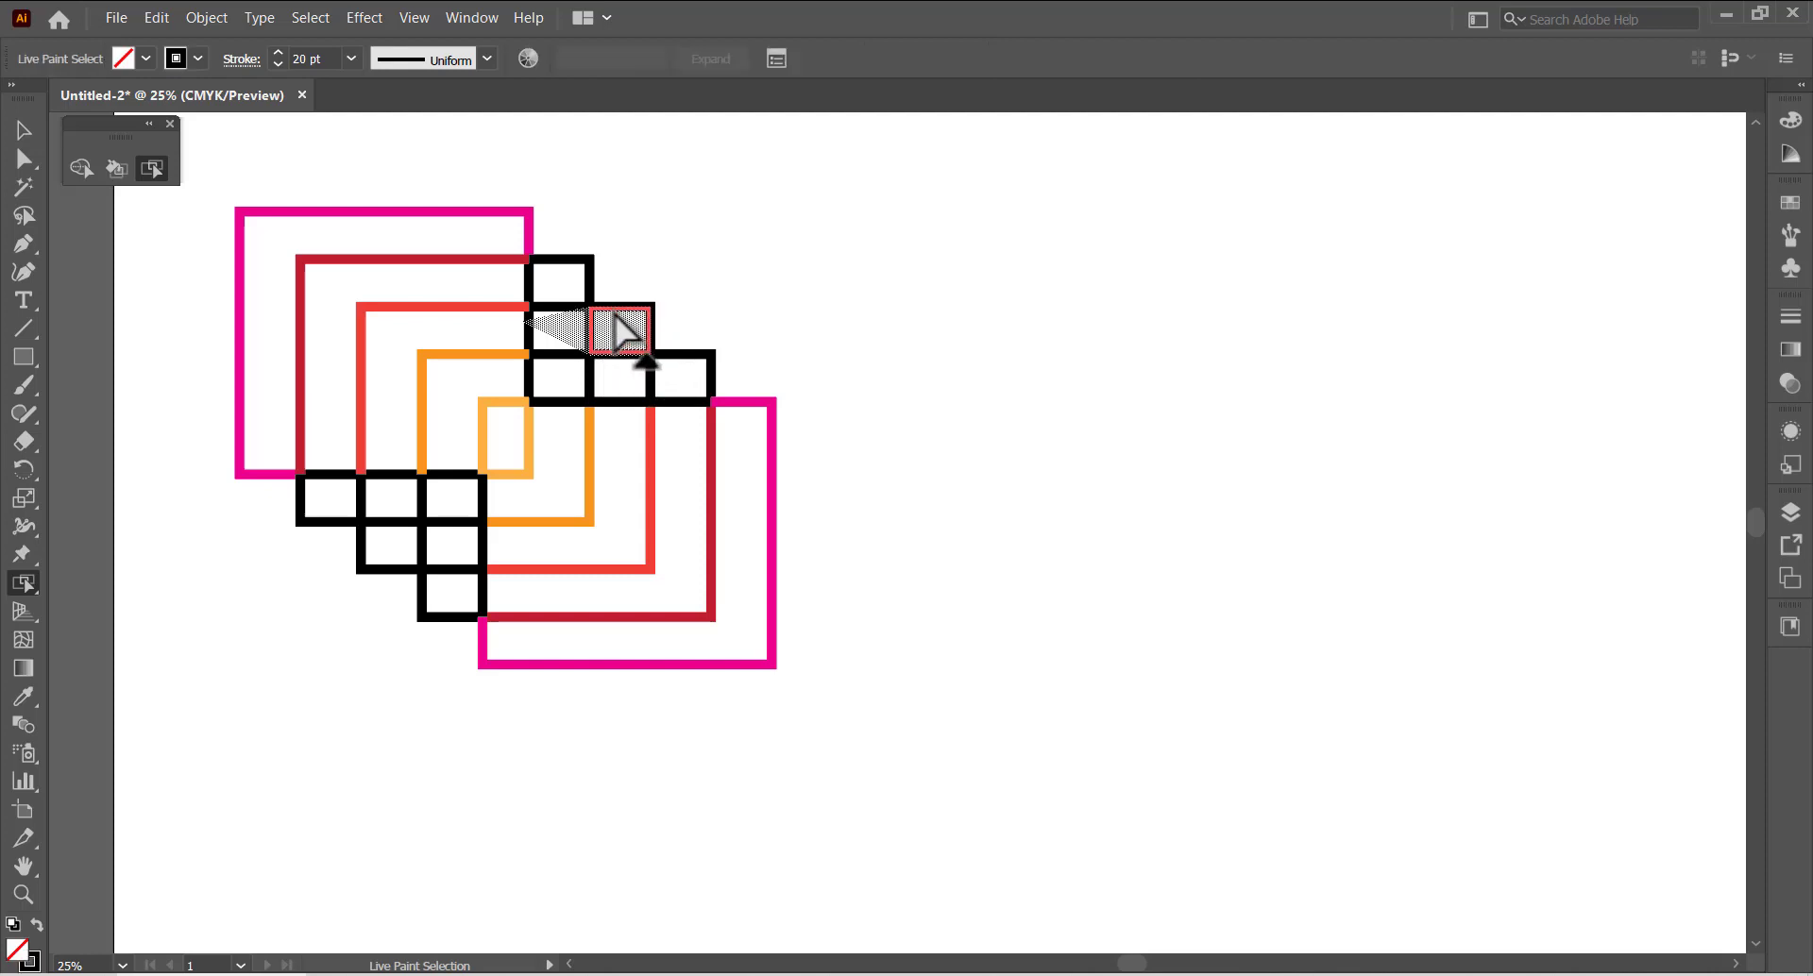
shift+click(384, 561)
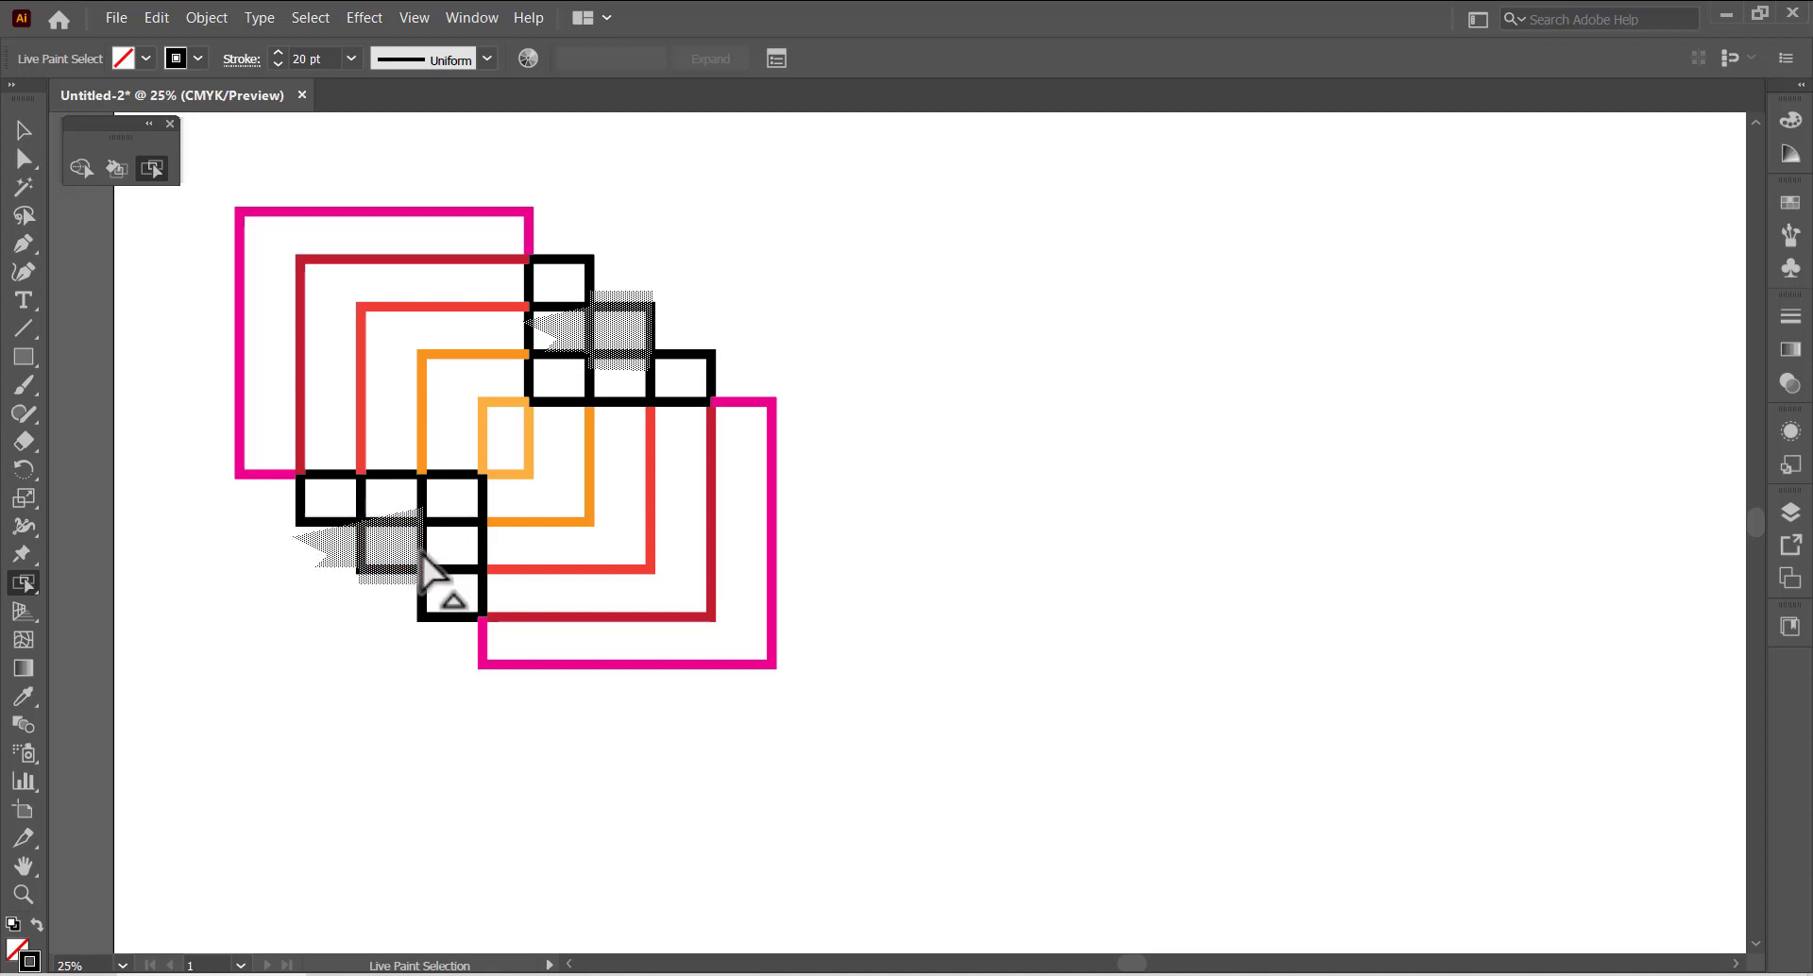
click(196, 57)
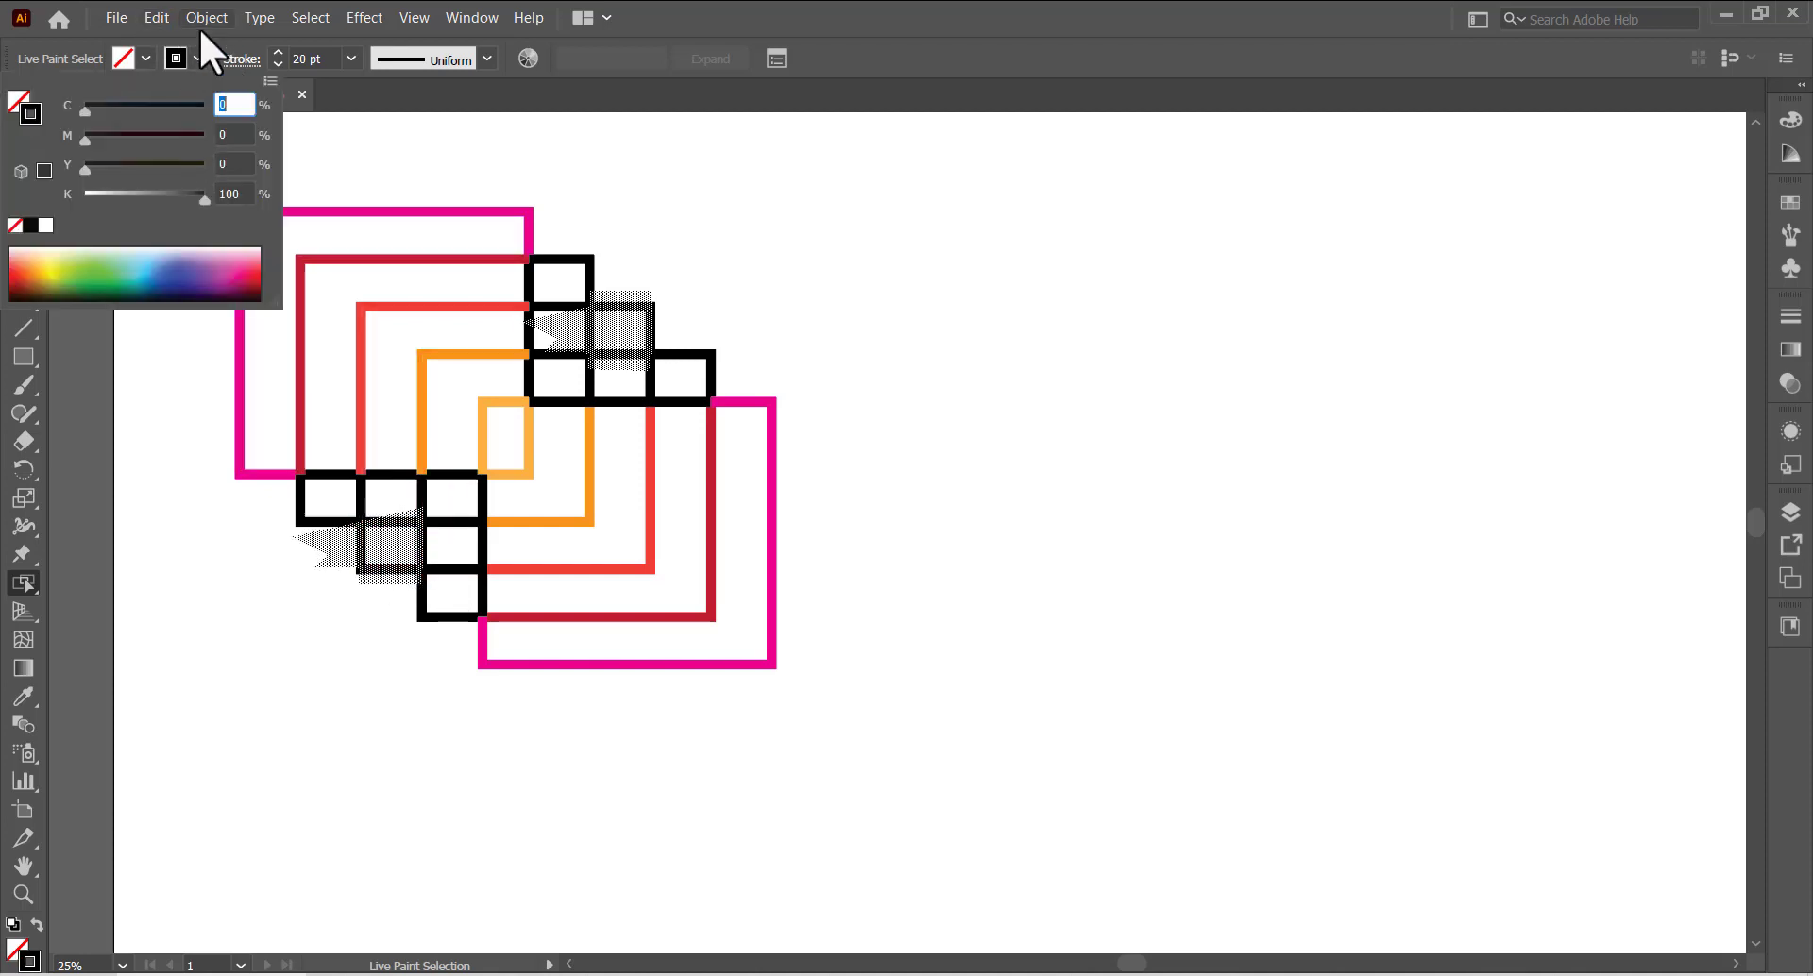
shift+click(242, 282)
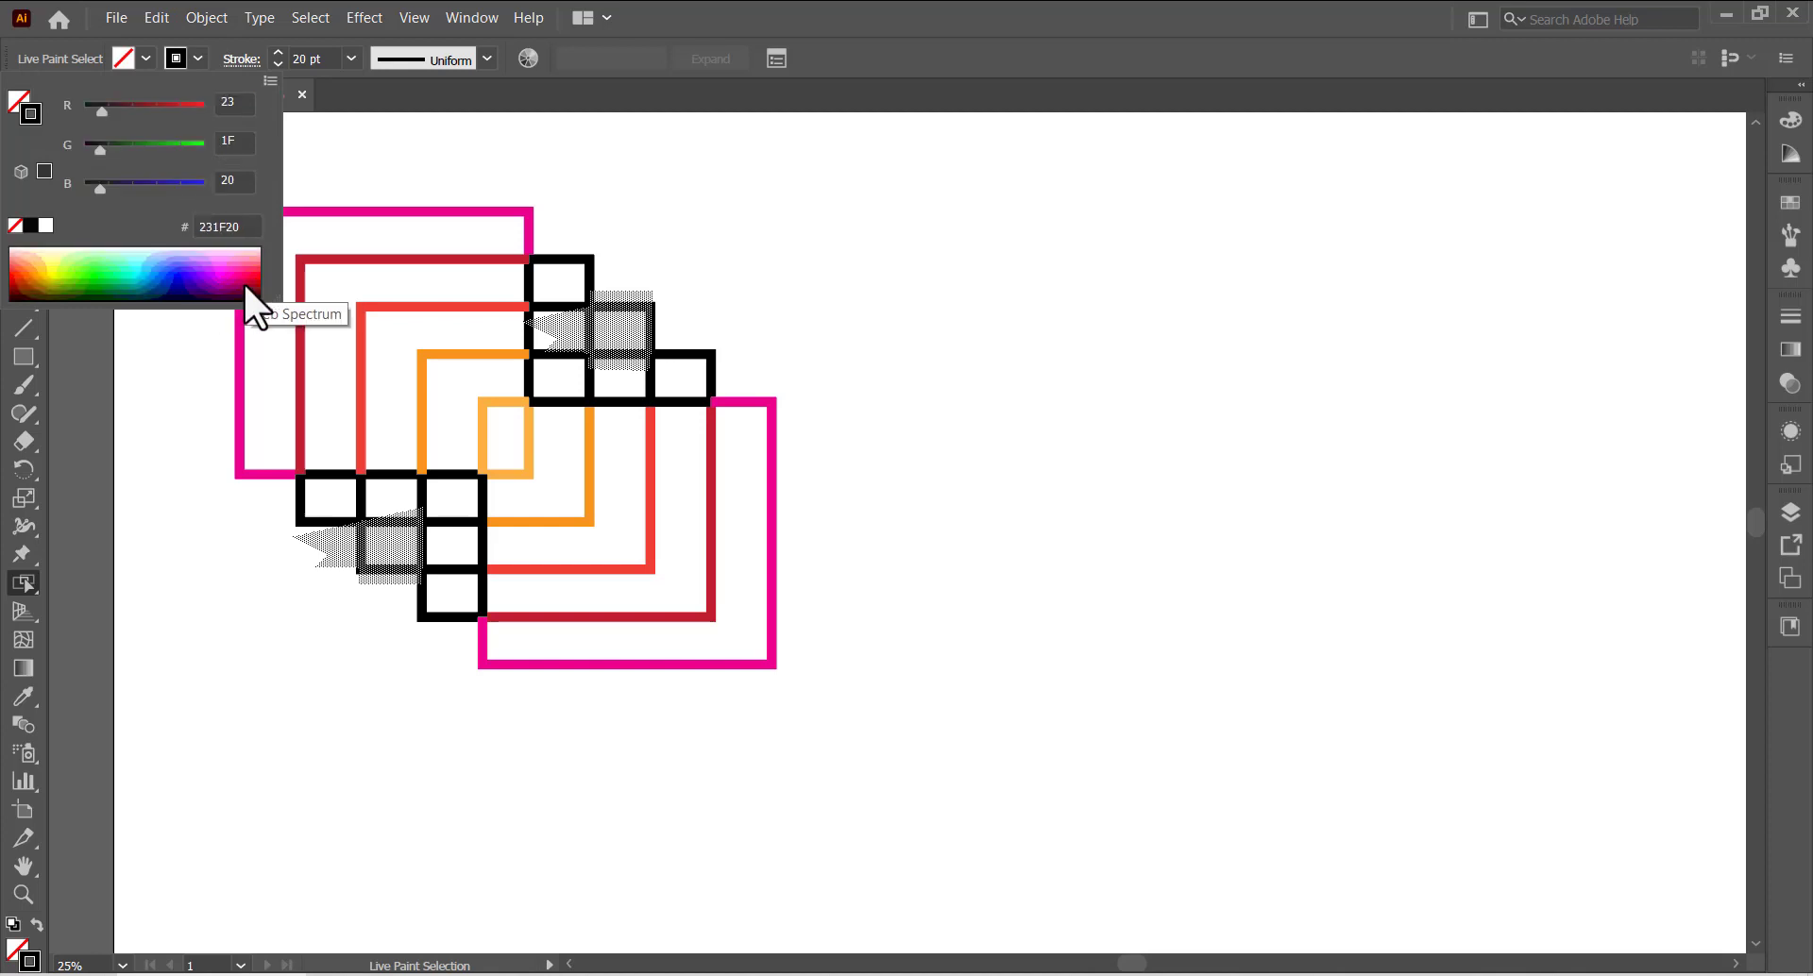
click(243, 269)
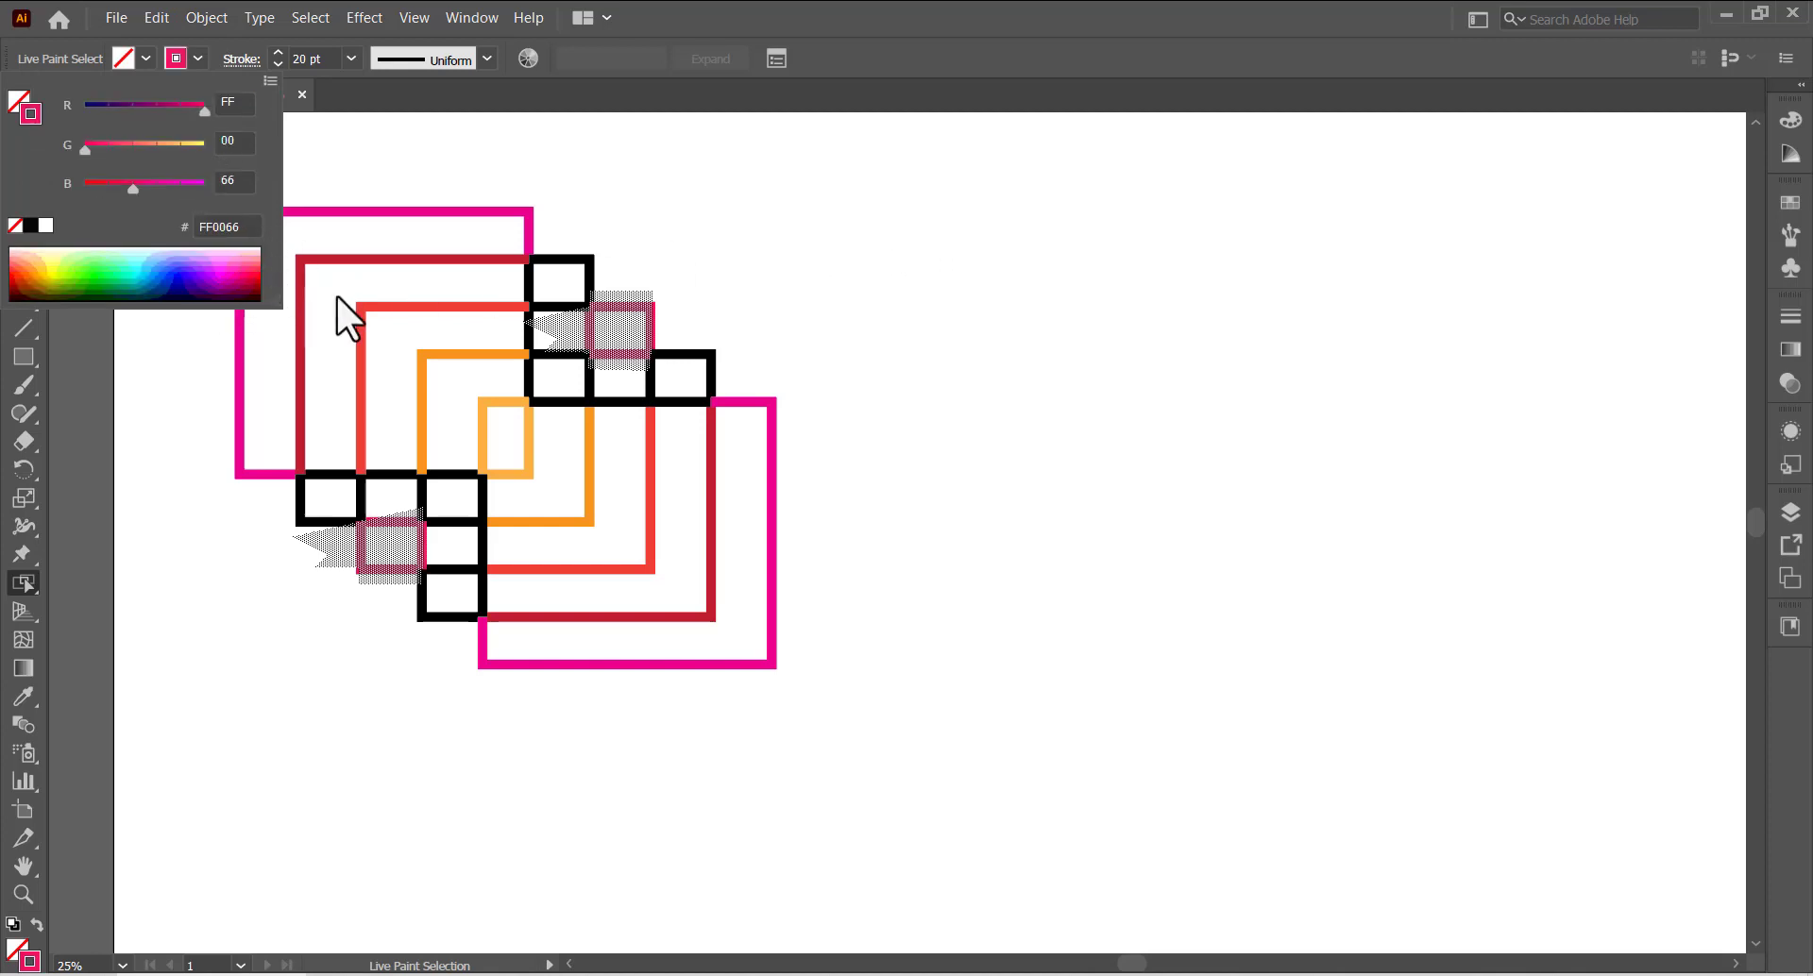
click(708, 235)
click(158, 349)
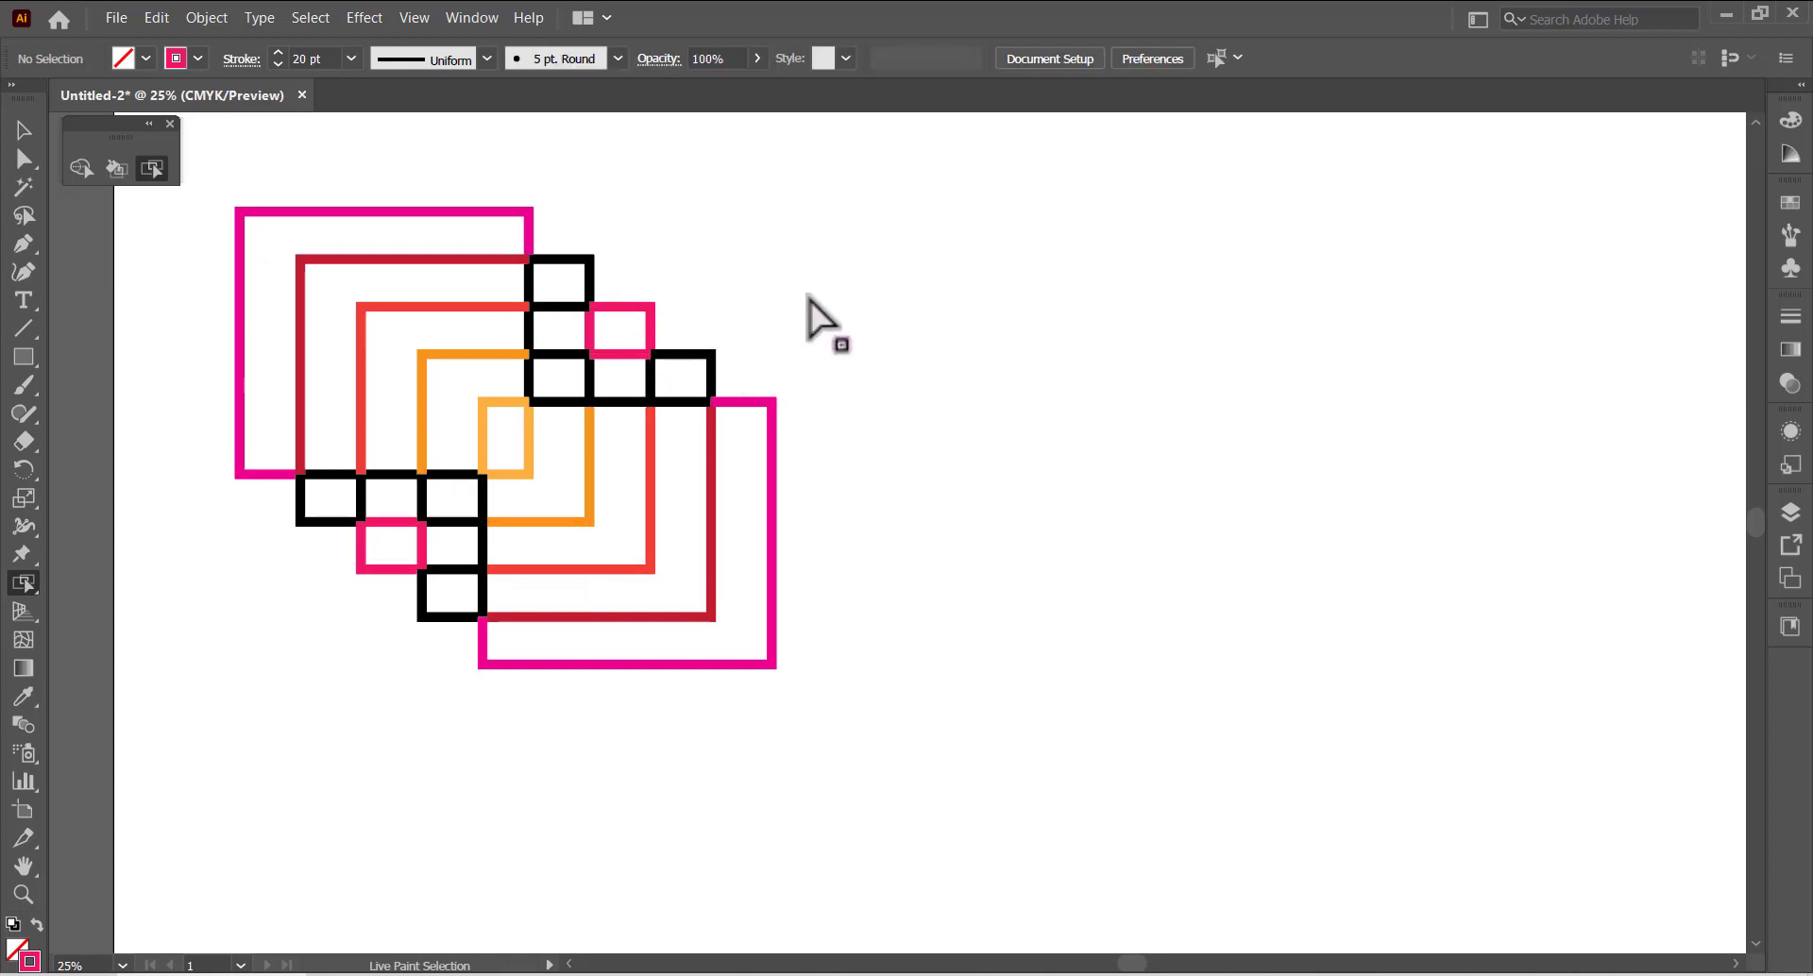
Step: Scale the whole rectangle Live Paint group to about half its size from its centre and move it to the artboard's upper-right area
click(17, 140)
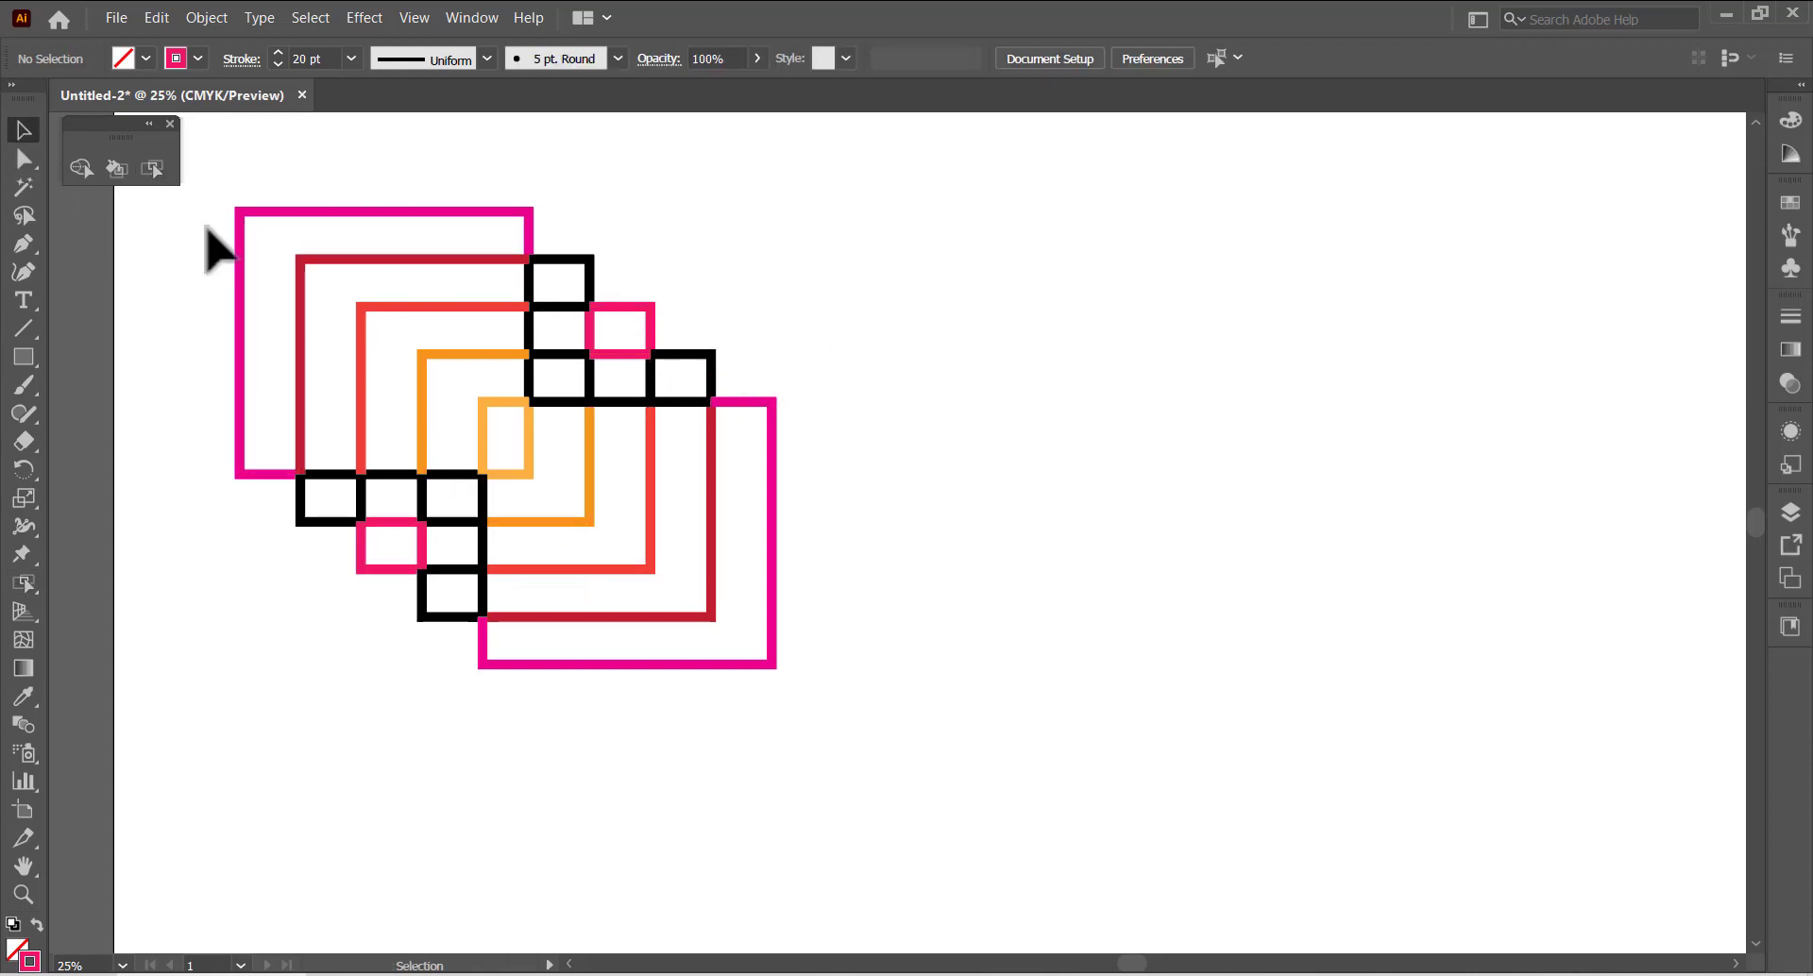
mouse_move(208, 230)
mouse_down()
mouse_move(841, 636)
mouse_move(864, 681)
mouse_up()
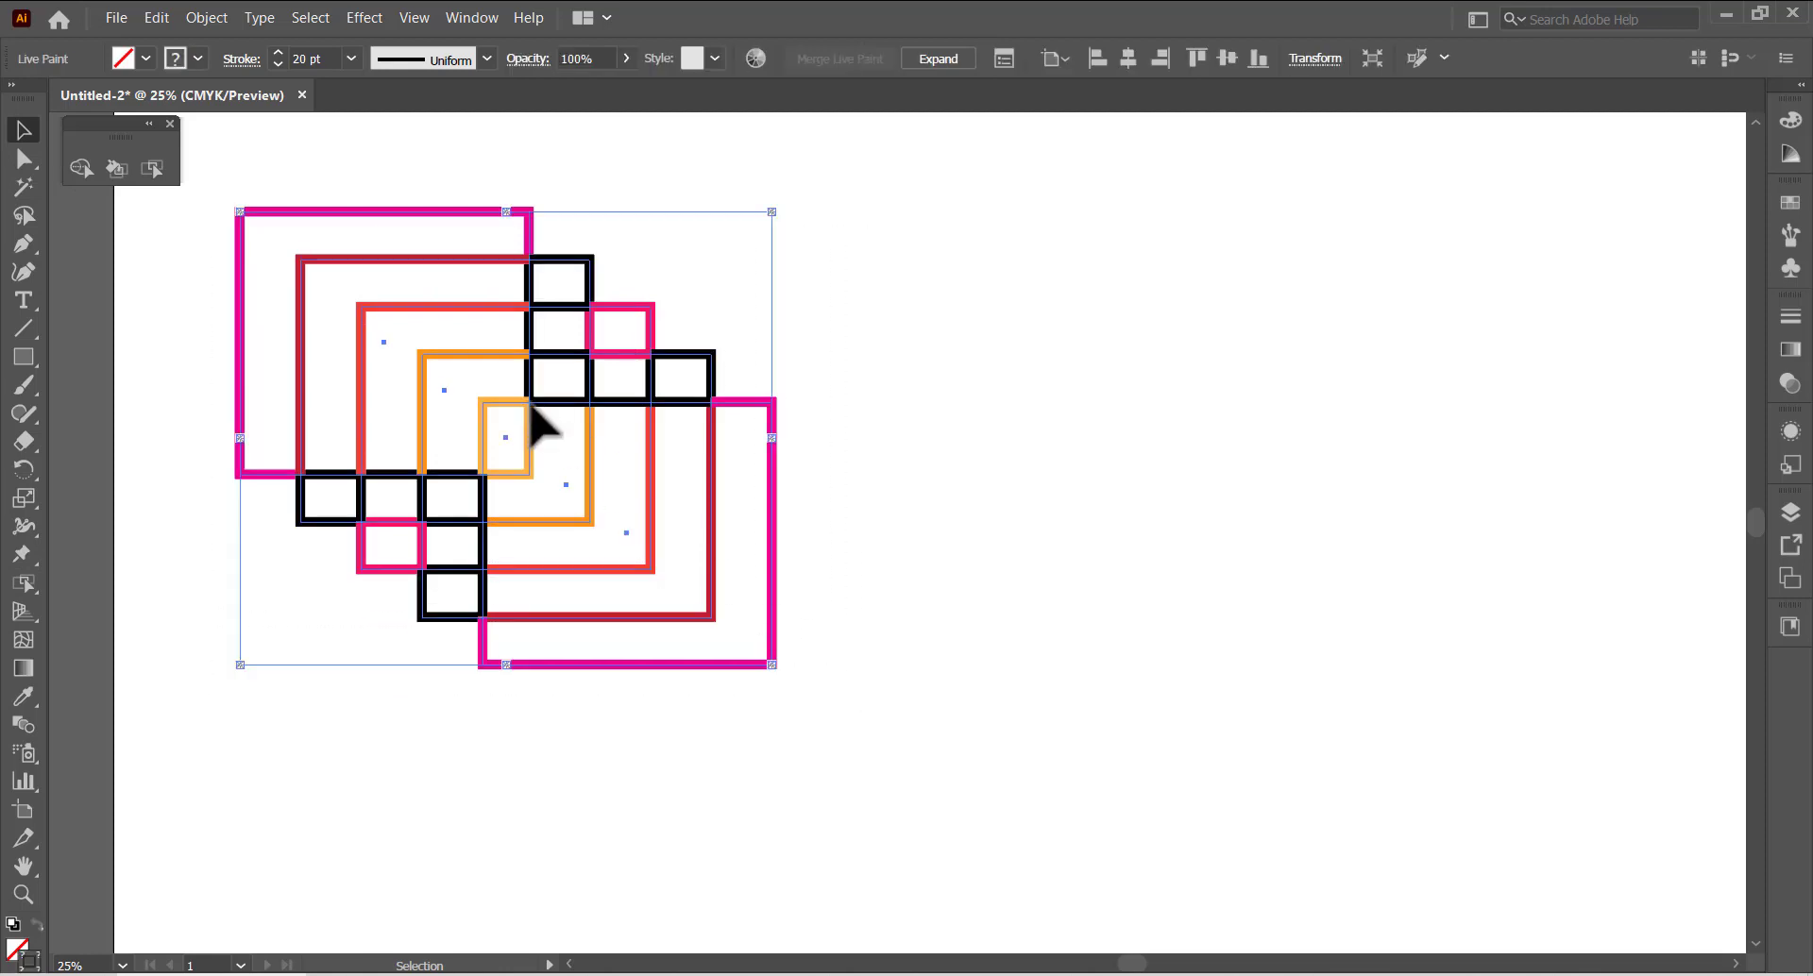
click(1289, 427)
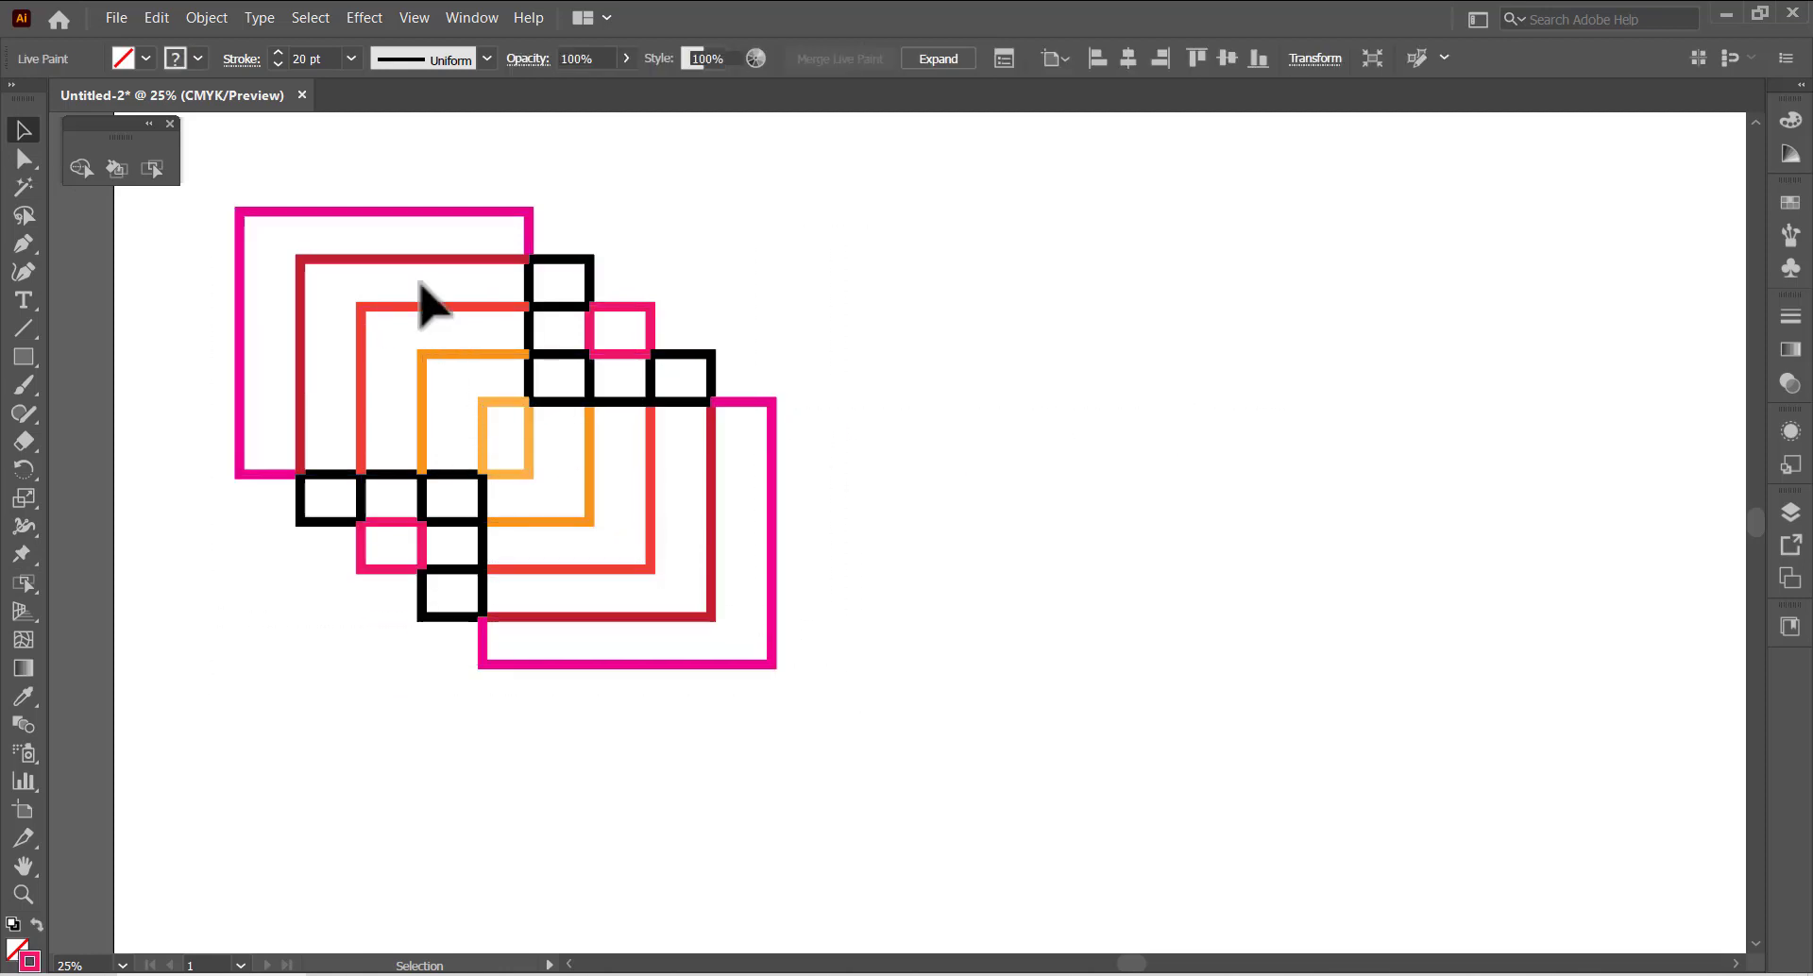
drag(231, 169, 895, 710)
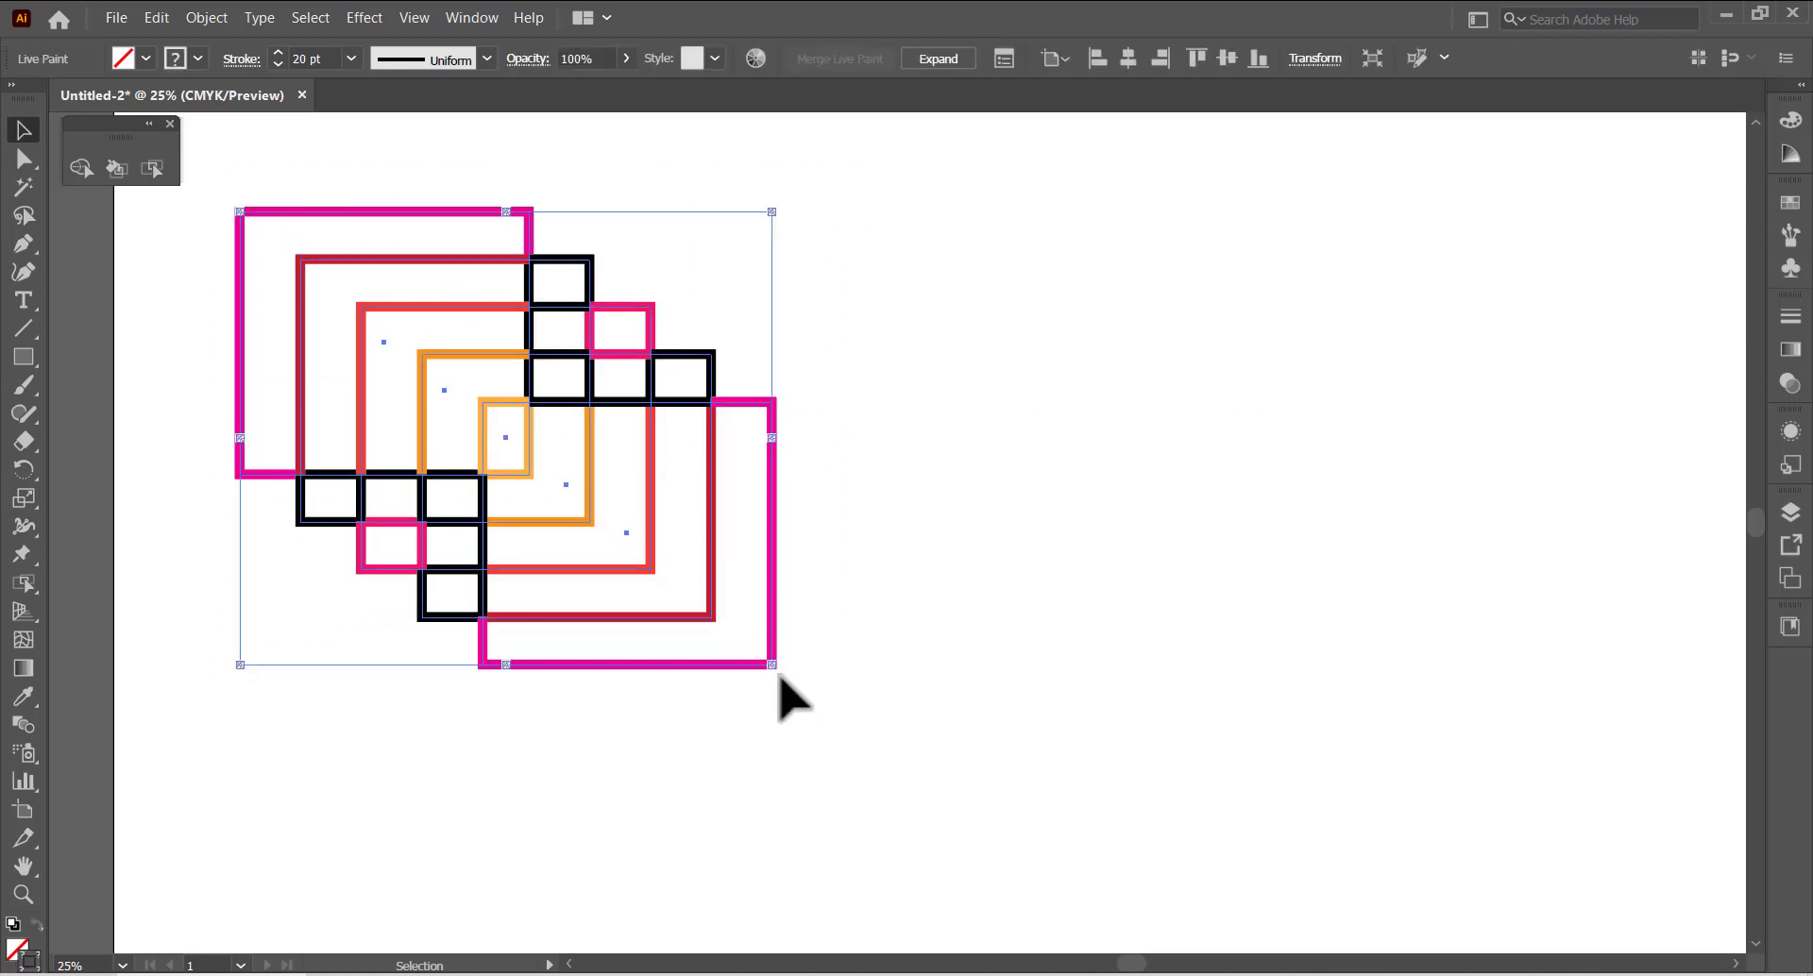
drag(772, 665, 641, 555)
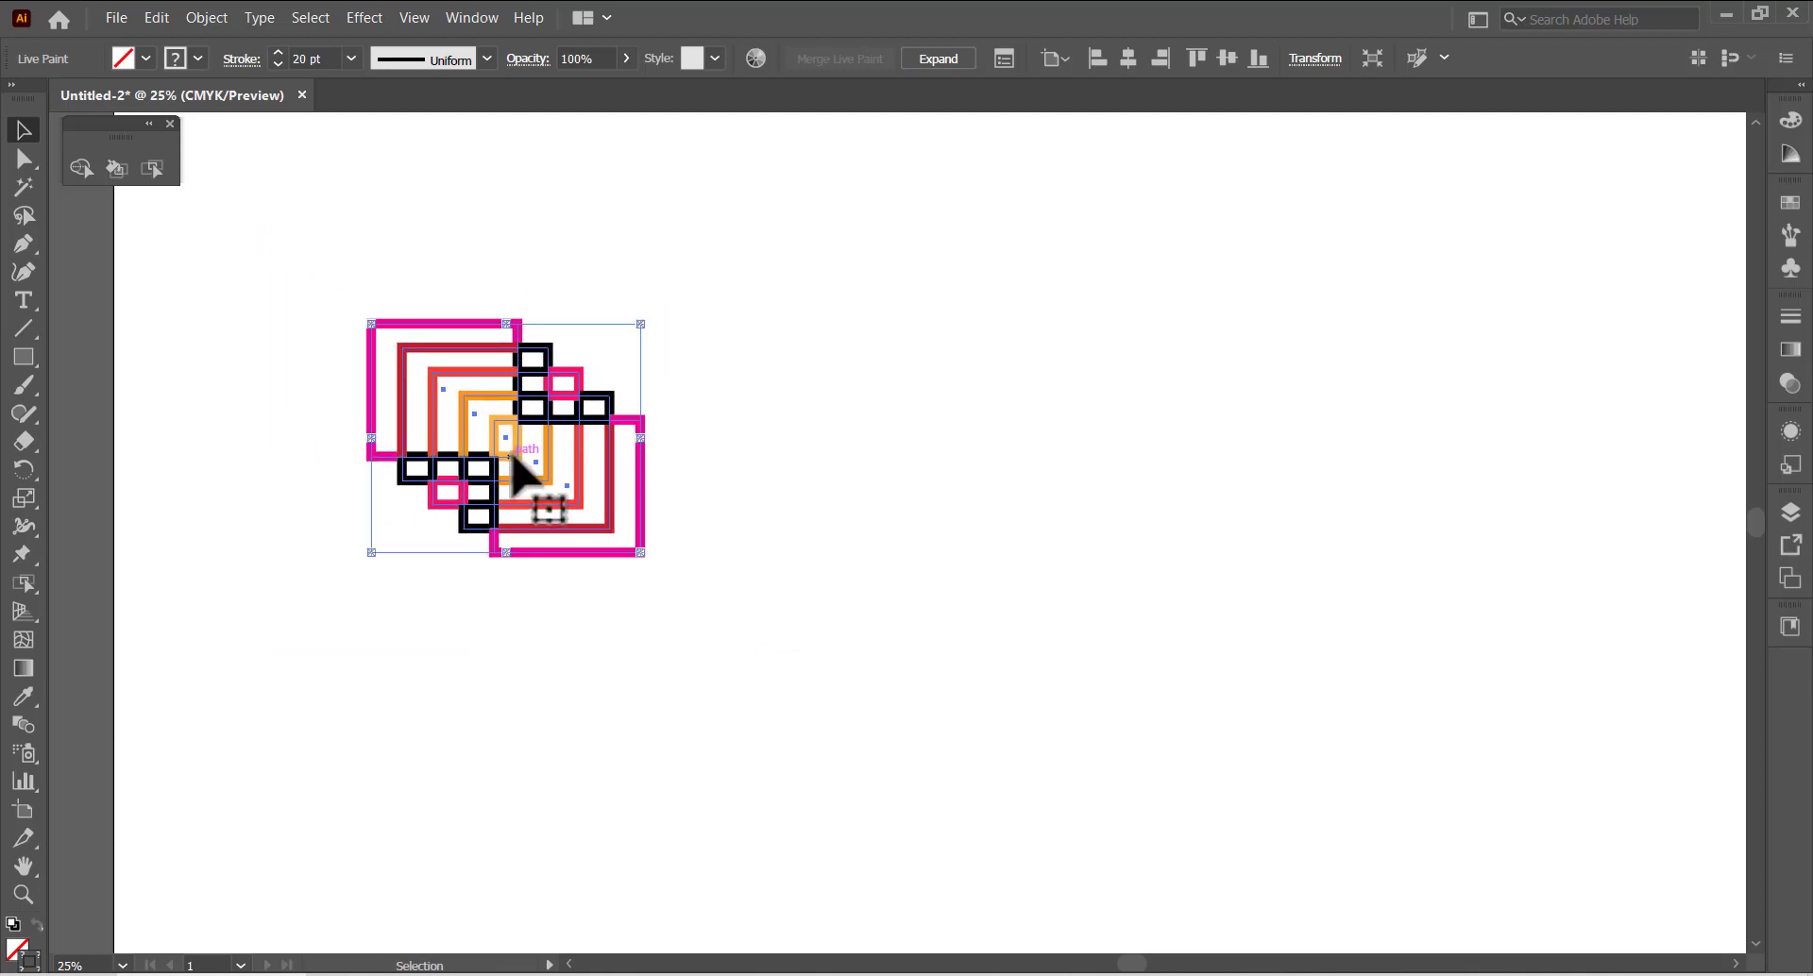
mouse_move(1133, 369)
mouse_down()
mouse_move(1563, 350)
mouse_move(1518, 324)
mouse_up()
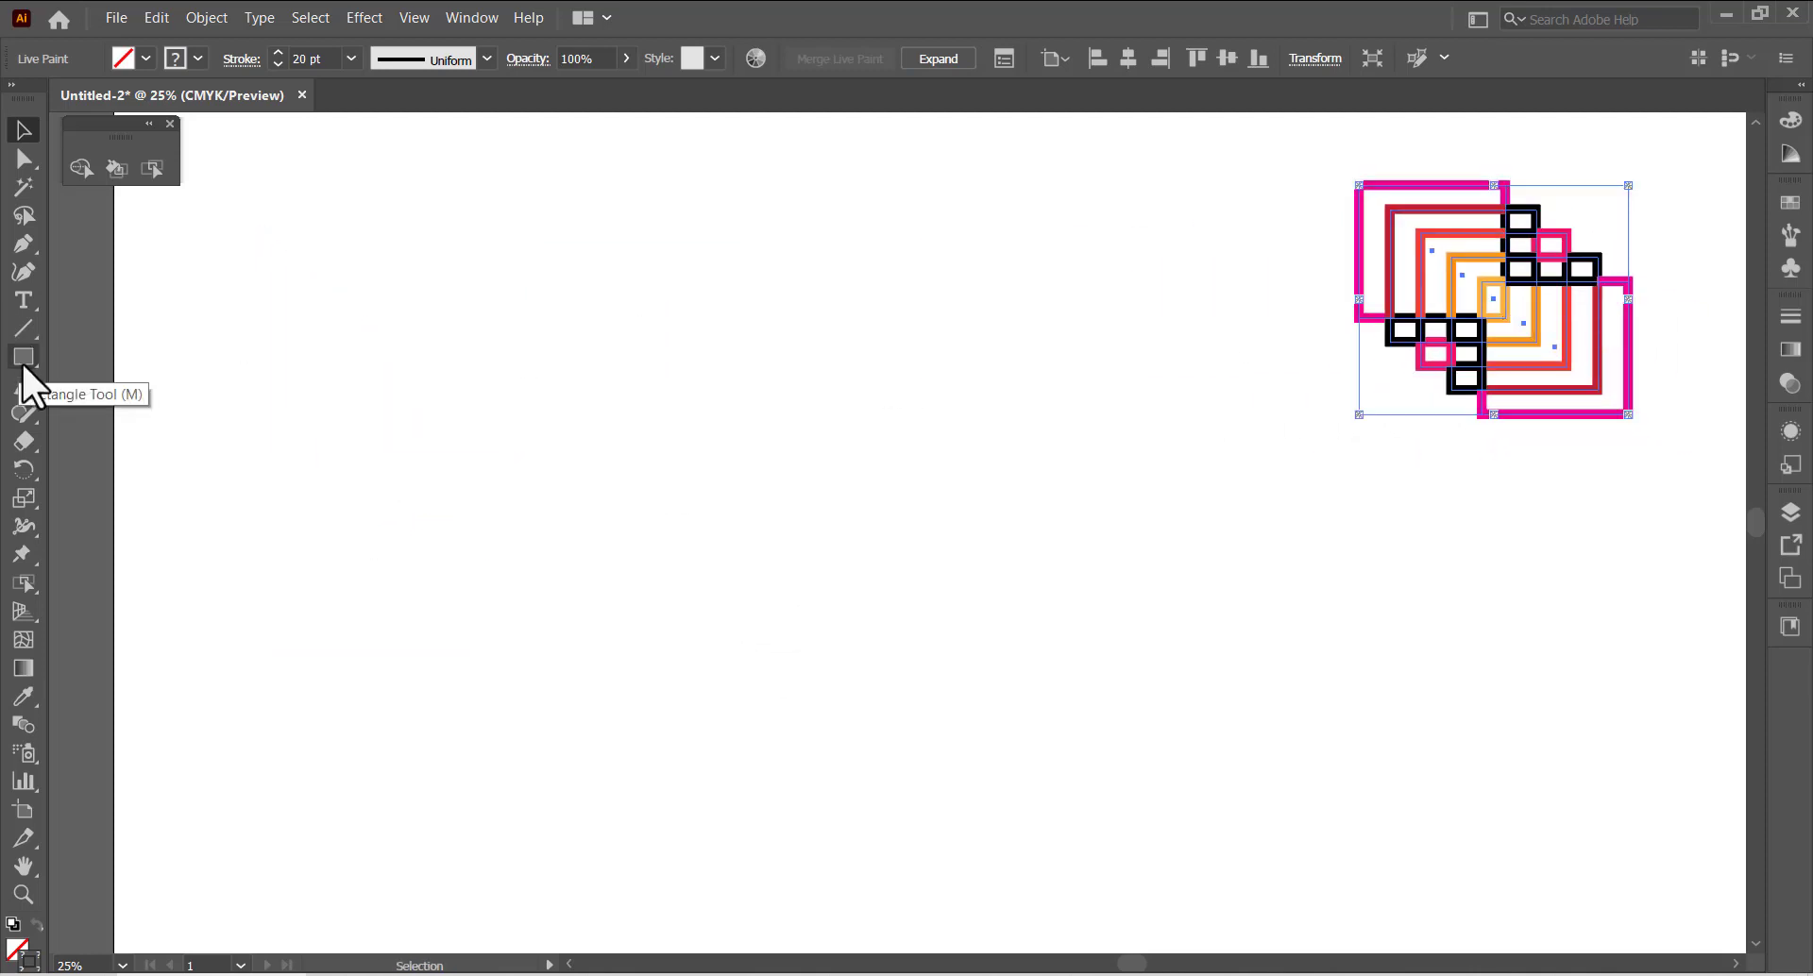
Step: Draw an unfilled circle in the artboard's upper-left area and place an overlapping copy about half a diameter to its right
drag(21, 361, 95, 408)
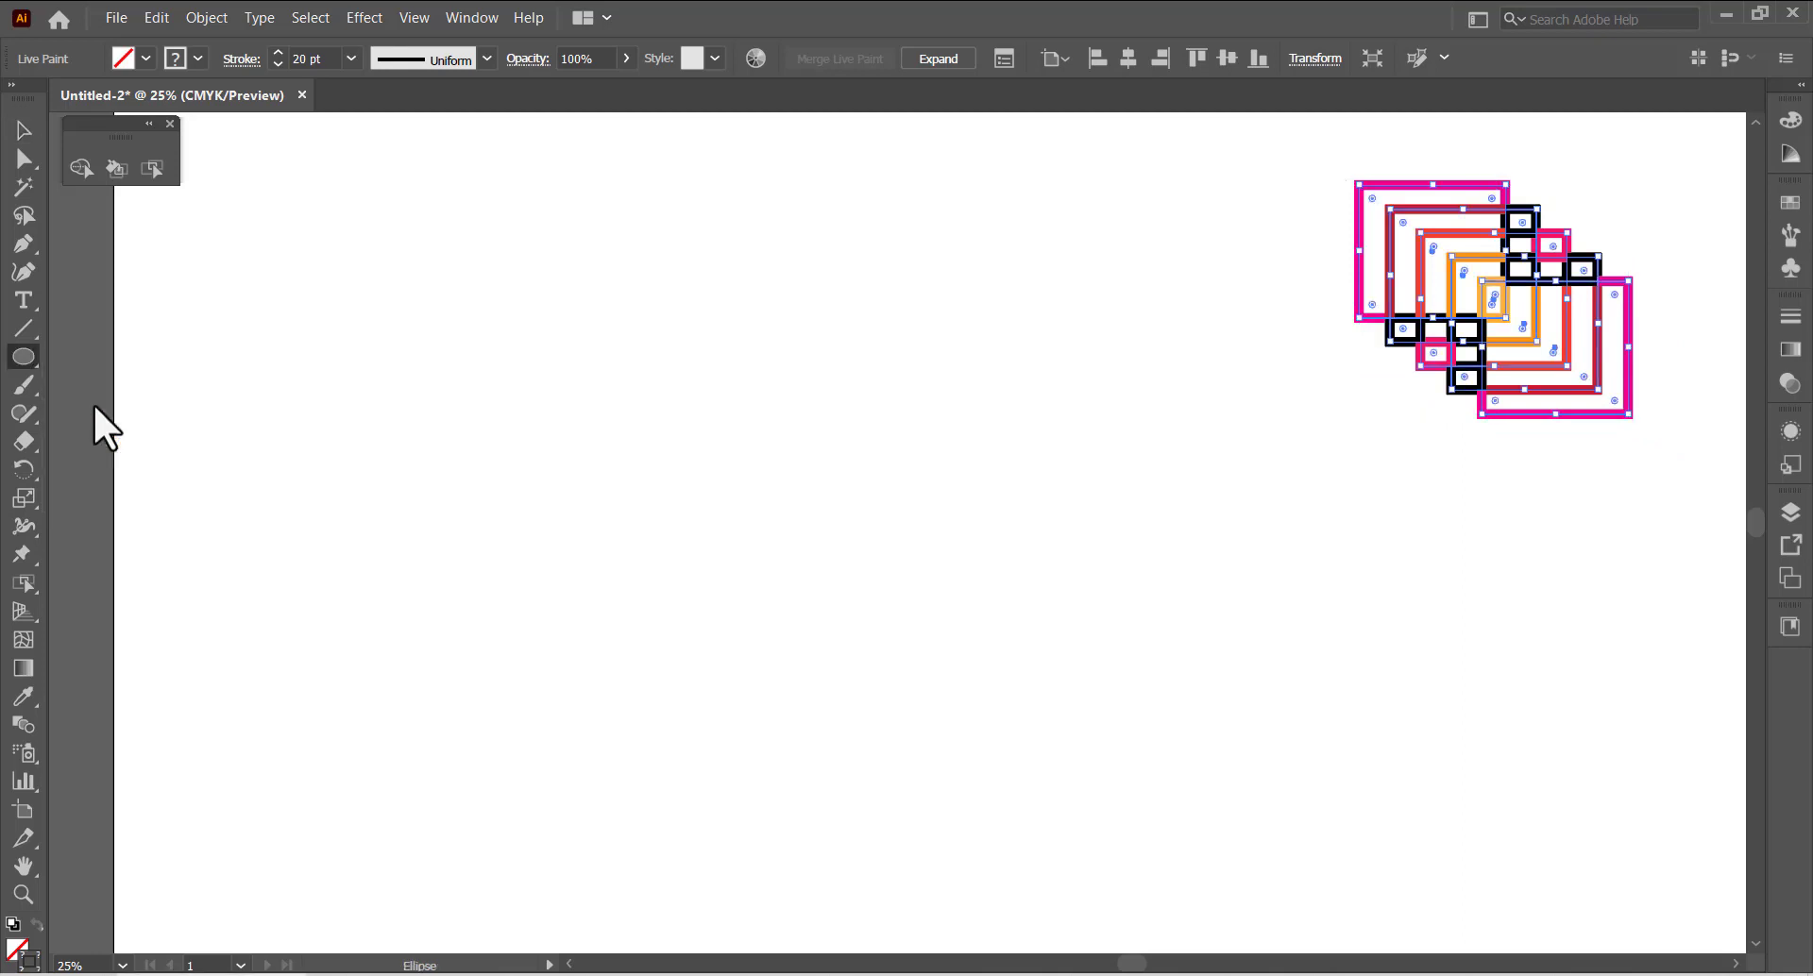
drag(343, 288, 405, 381)
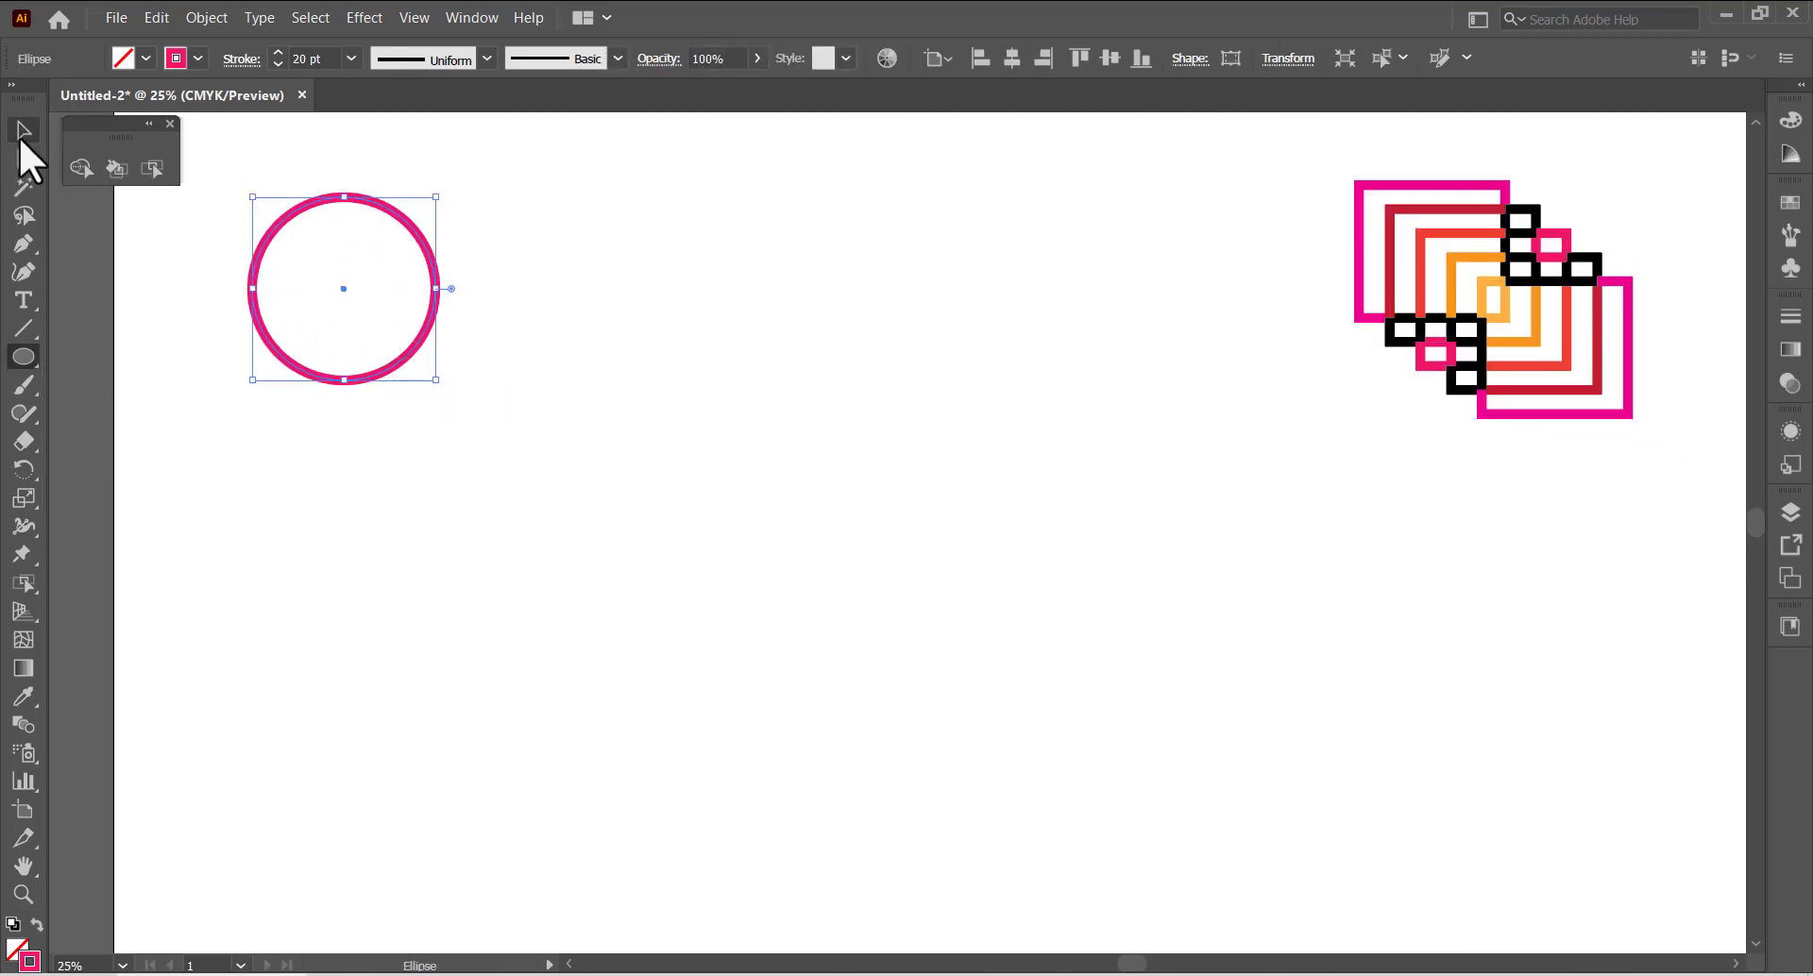
click(23, 132)
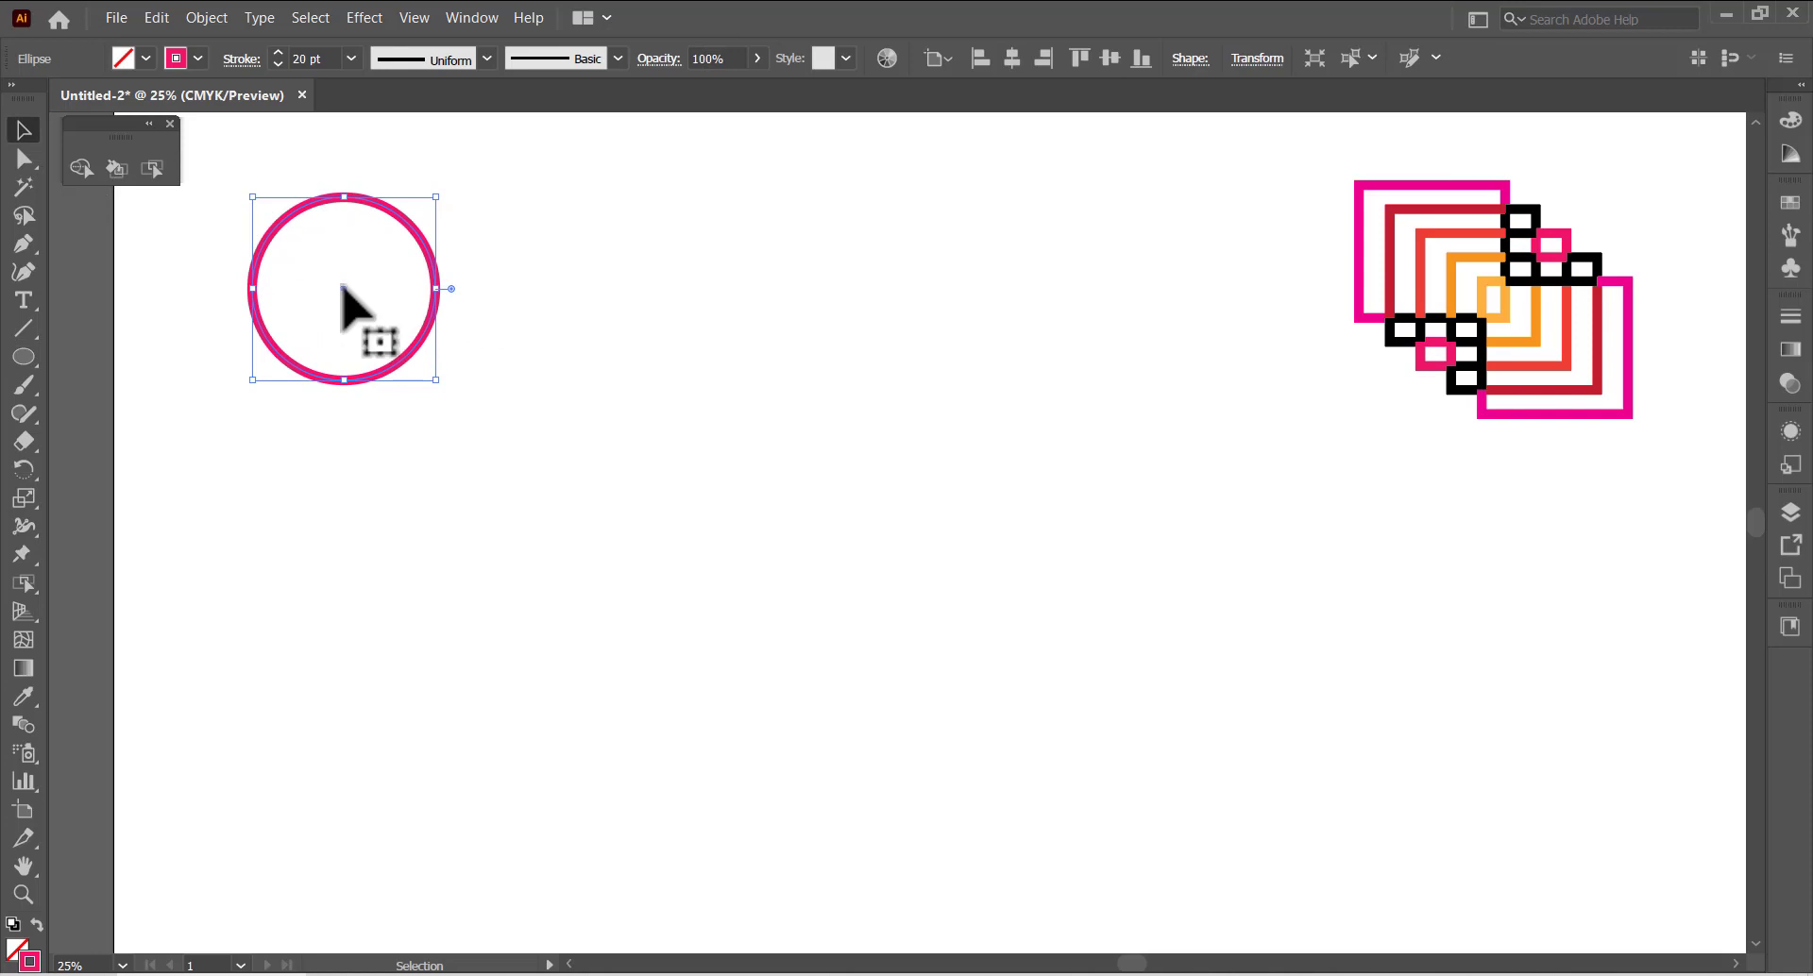
drag(349, 291, 435, 285)
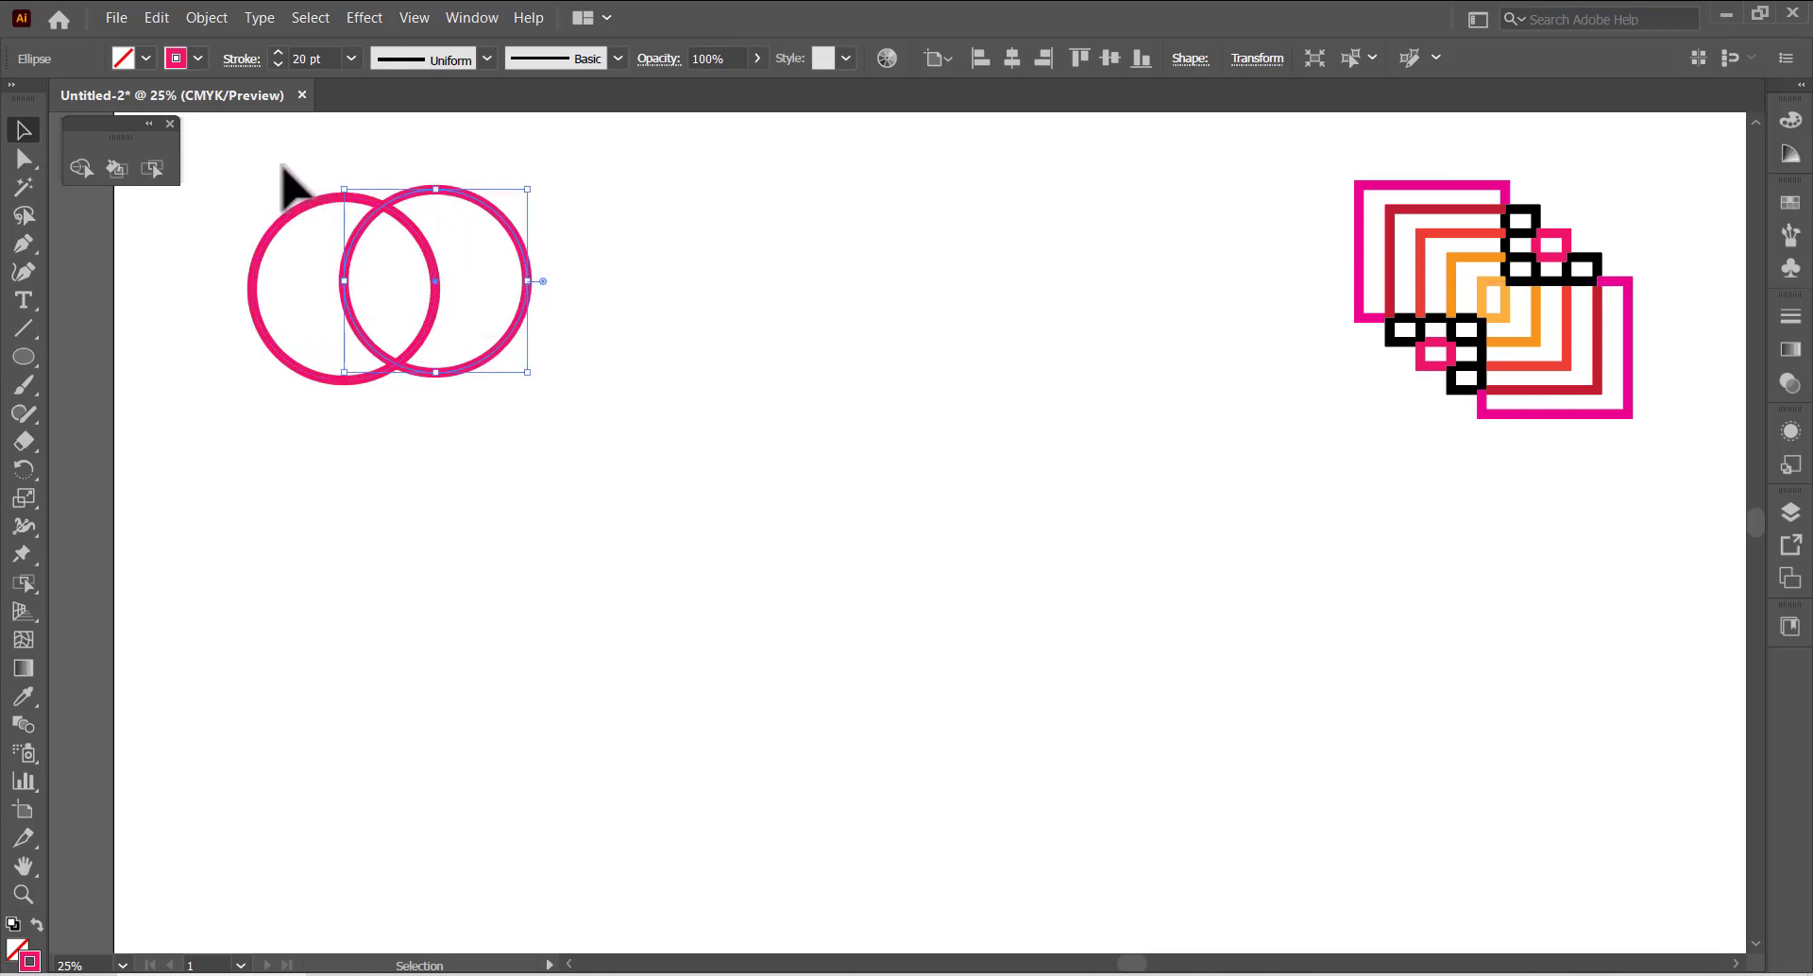
Step: Convert both overlapping circles into a Live Paint group and switch to the Live Paint Selection tool
drag(604, 357, 142, 200)
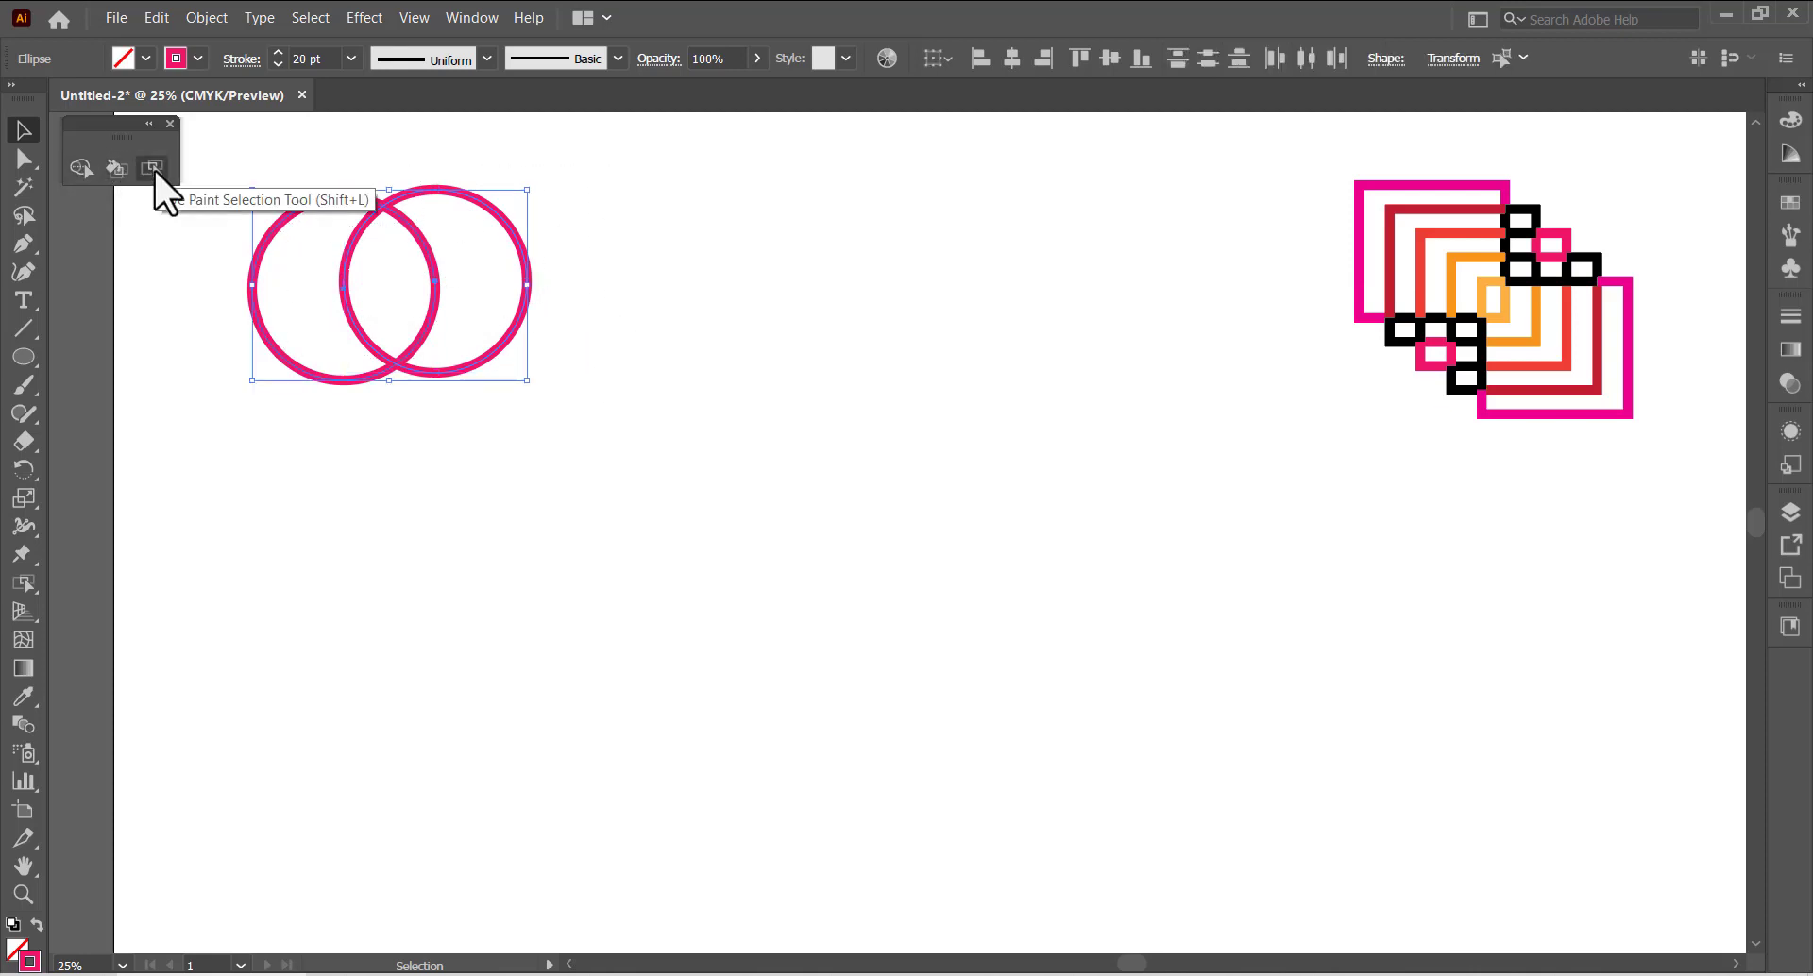
click(153, 169)
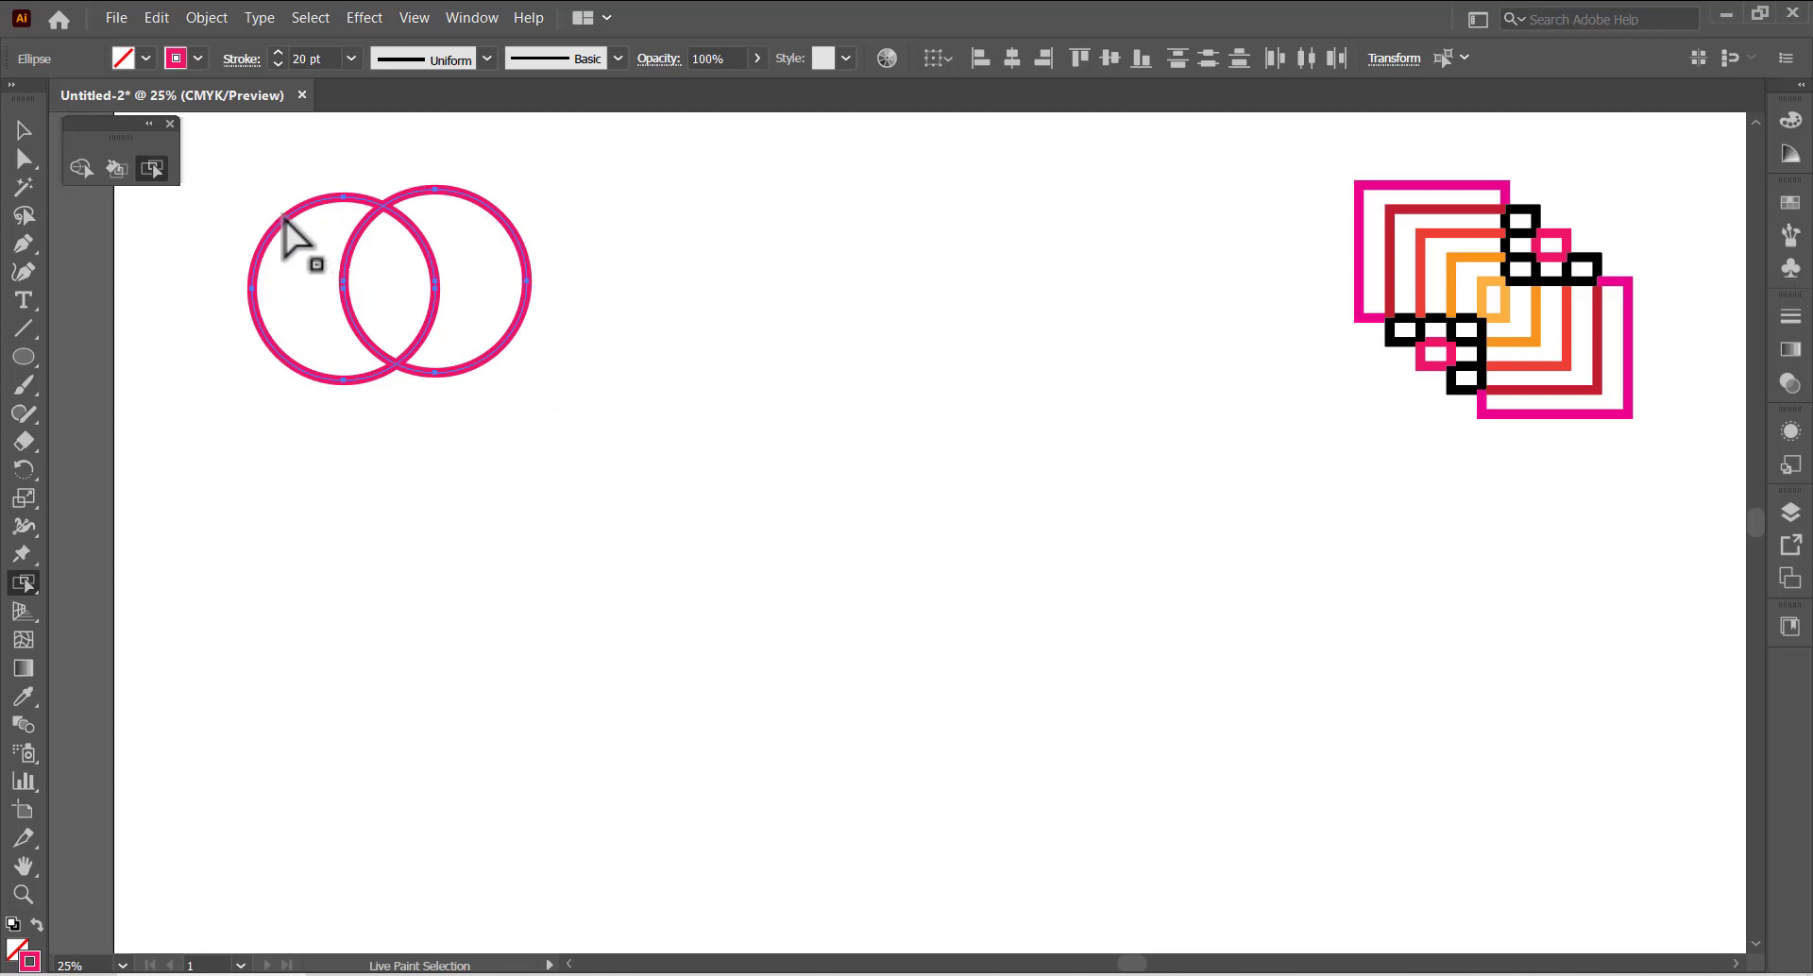
click(117, 170)
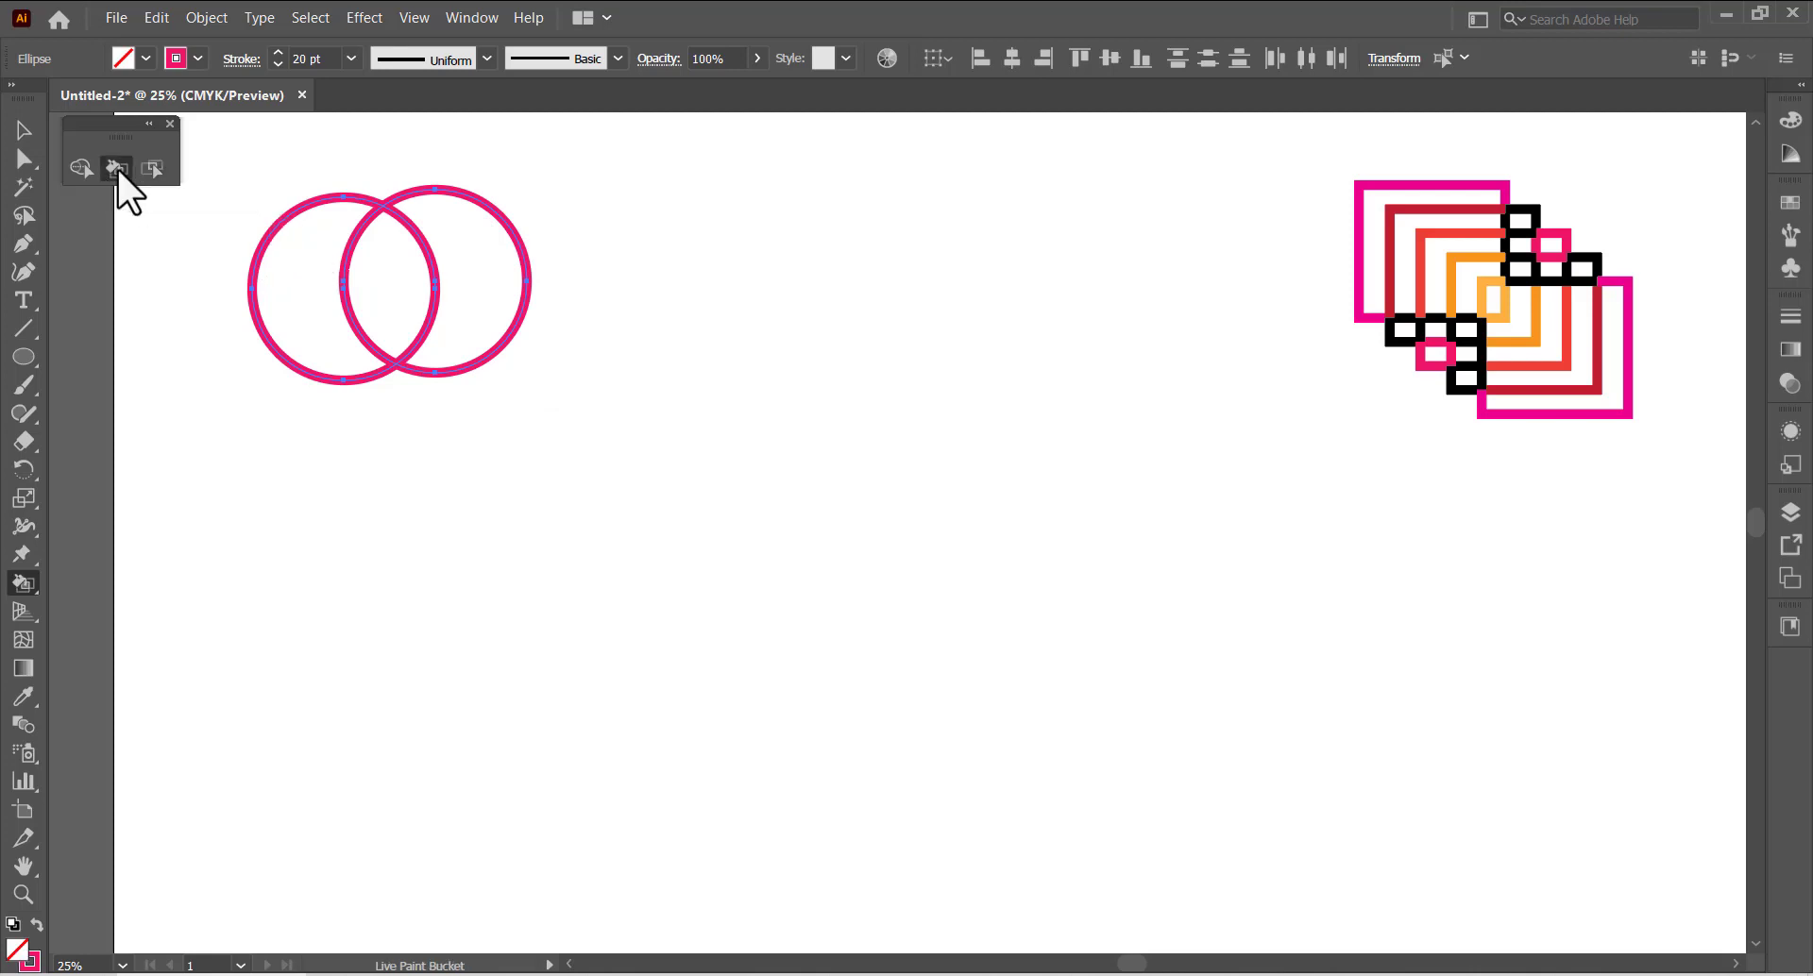
click(323, 214)
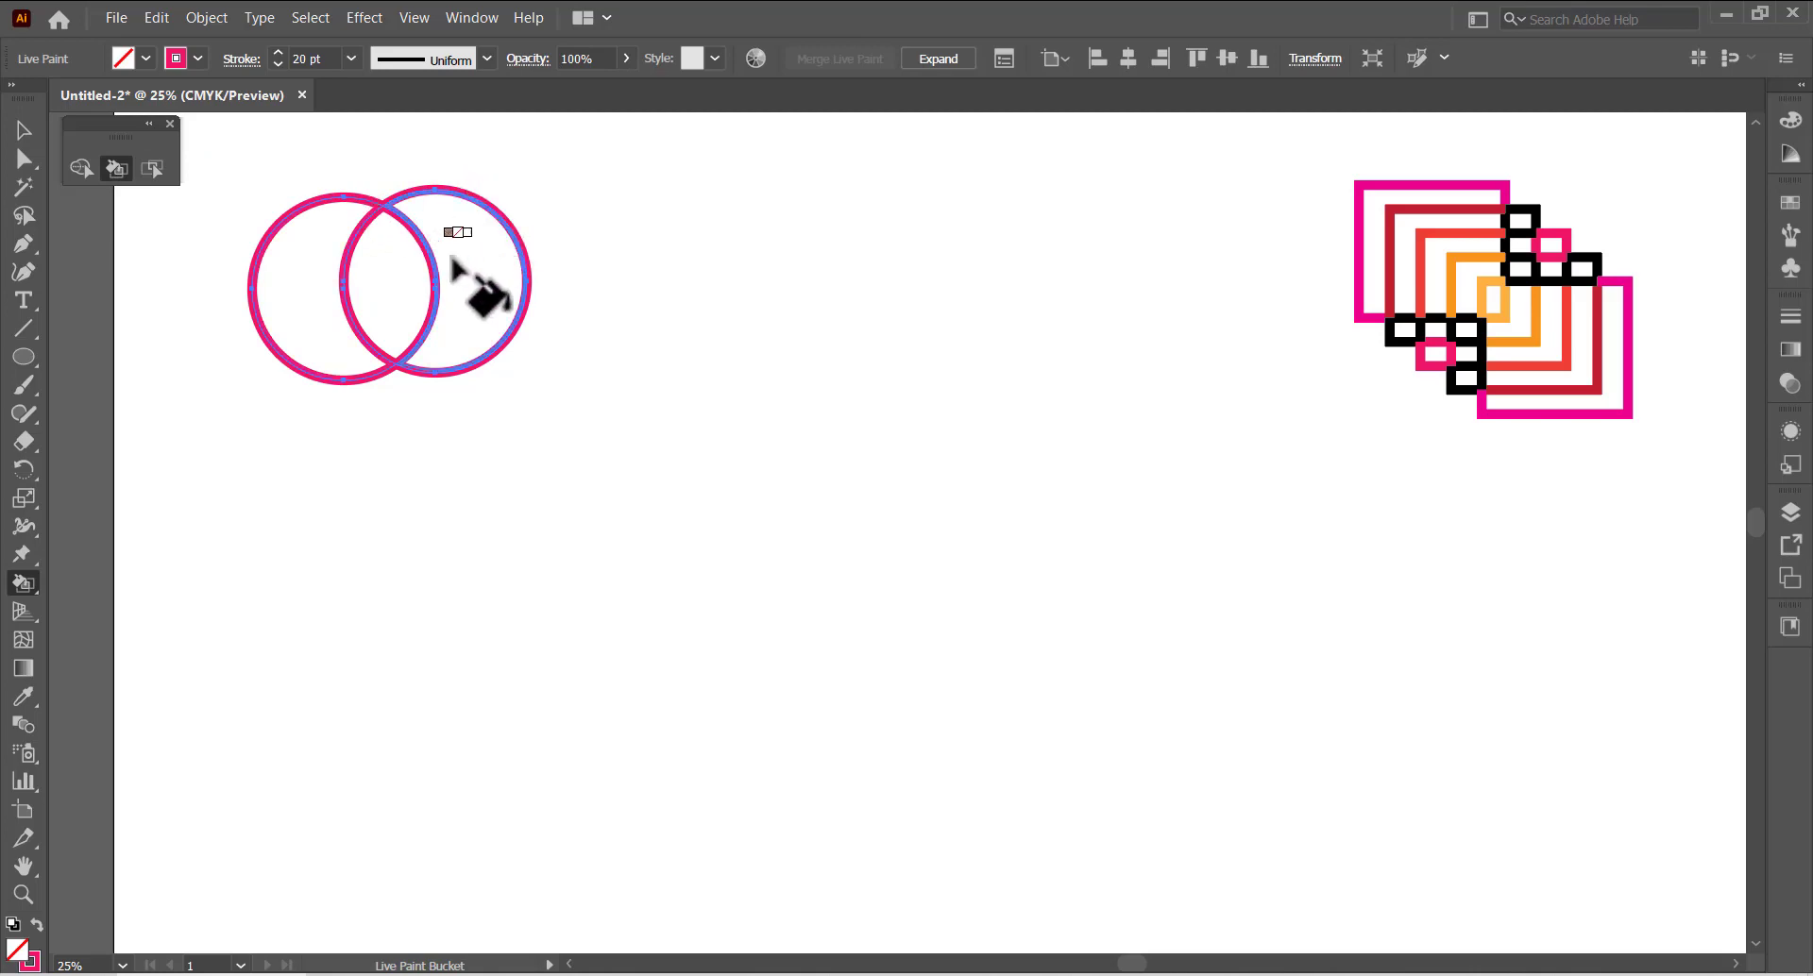
click(152, 172)
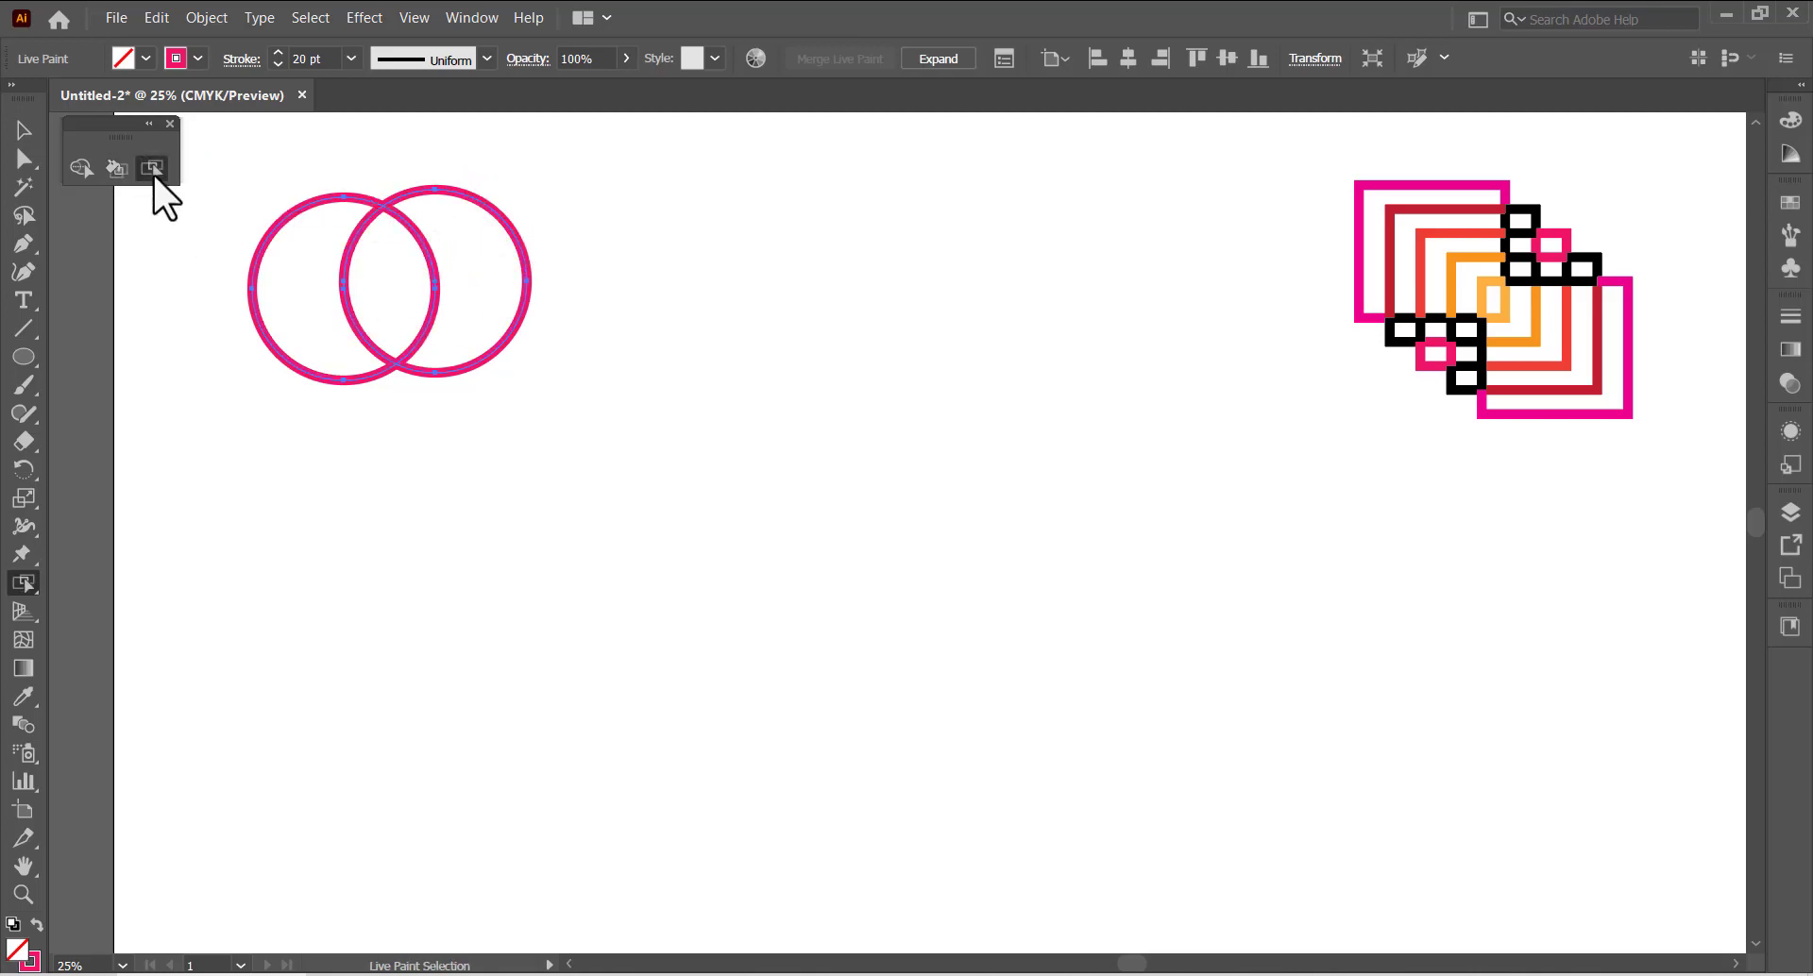
Step: Recolour the outer arc of the left circle with a green stroke
click(301, 212)
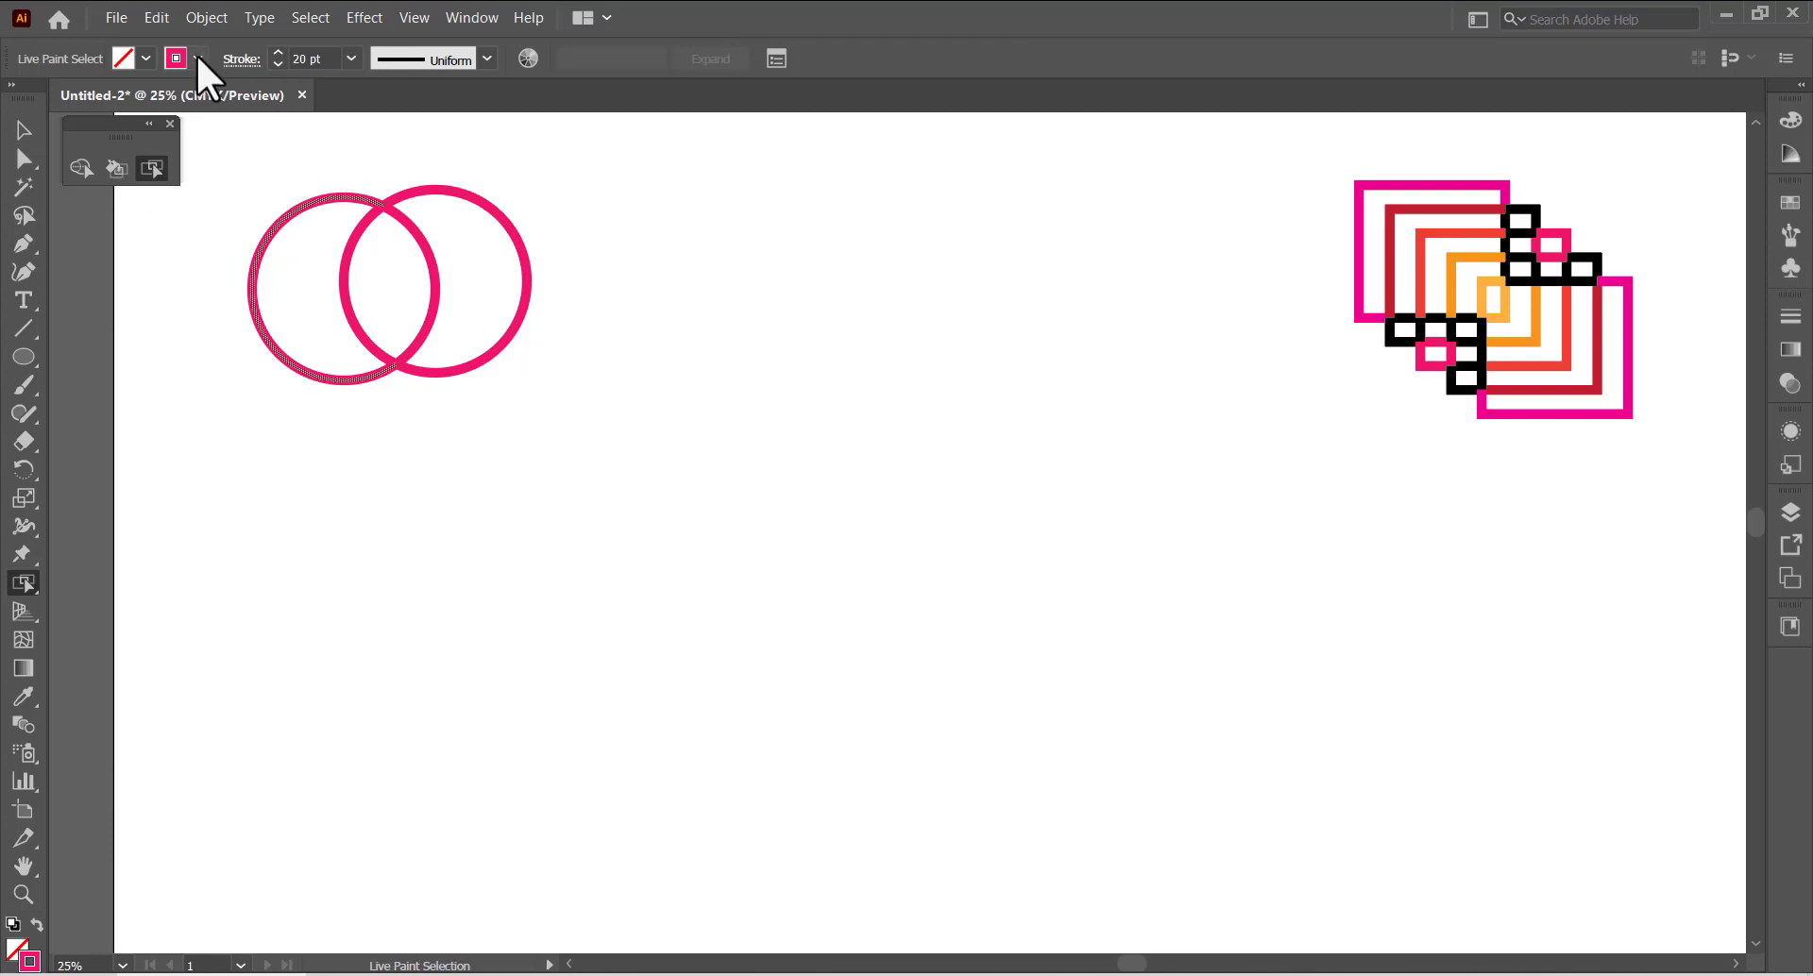
click(198, 57)
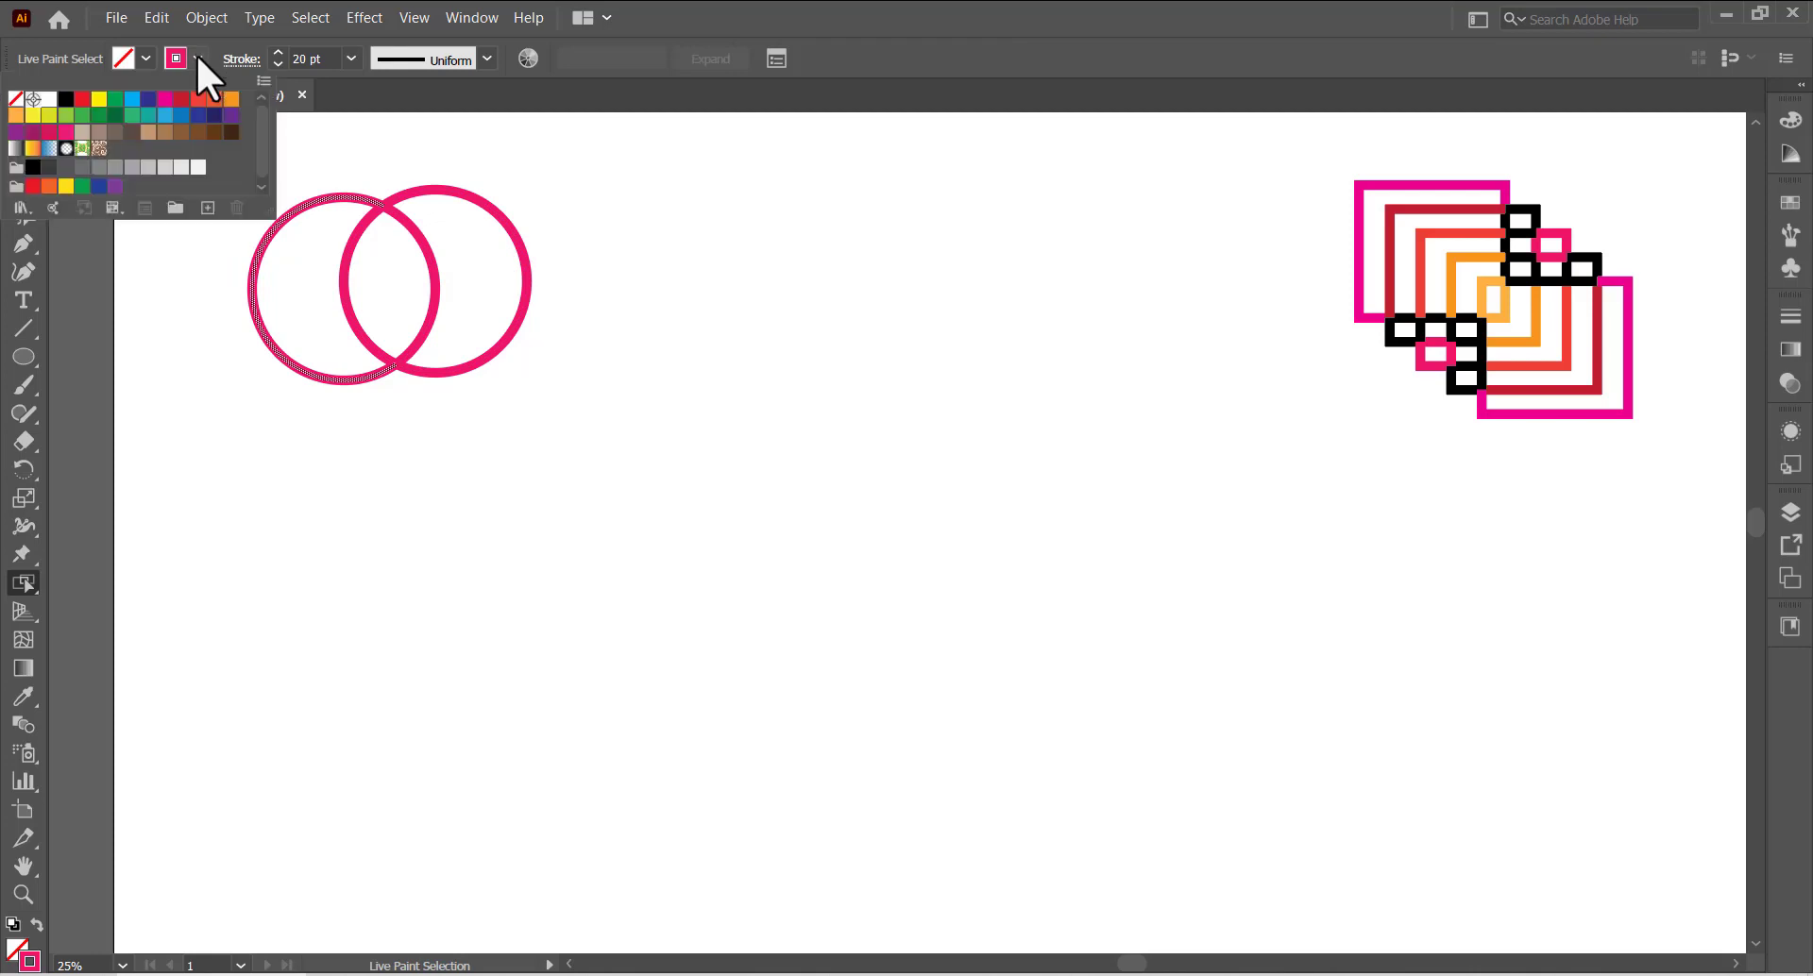
click(98, 115)
Step: Recolour the right circle's outer arc with a teal stroke and its inner arc, inside the left circle, with brown
click(518, 240)
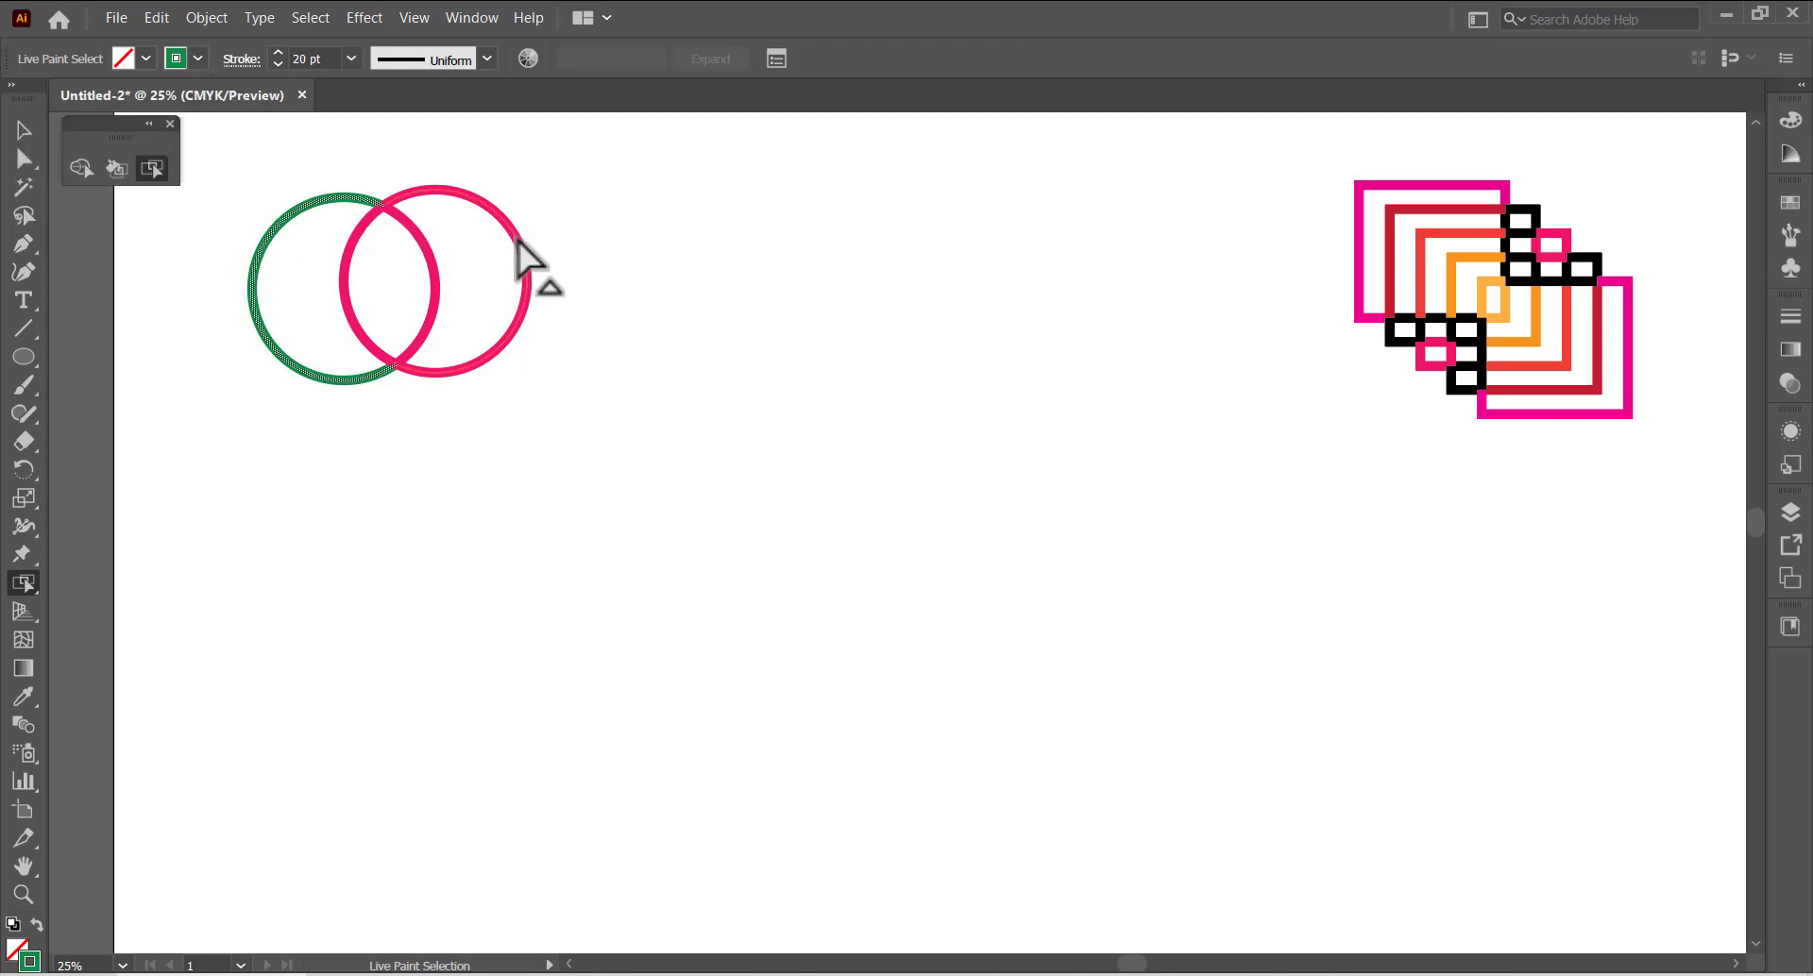
click(197, 58)
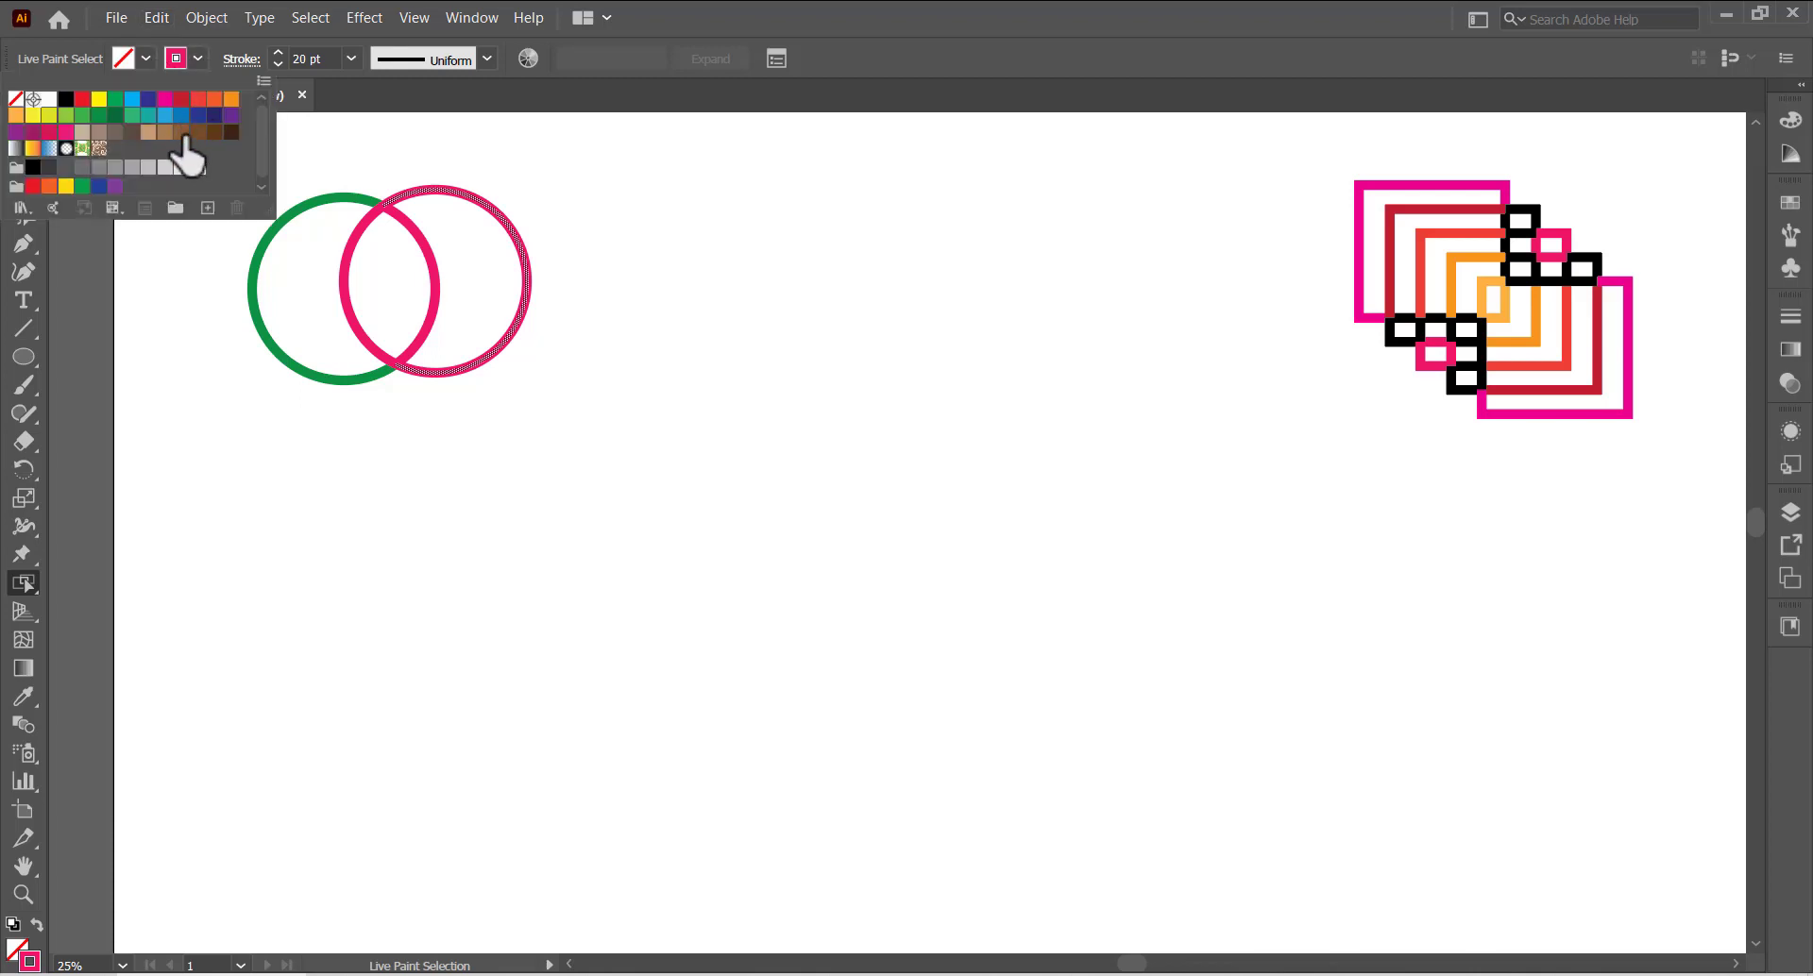
click(147, 115)
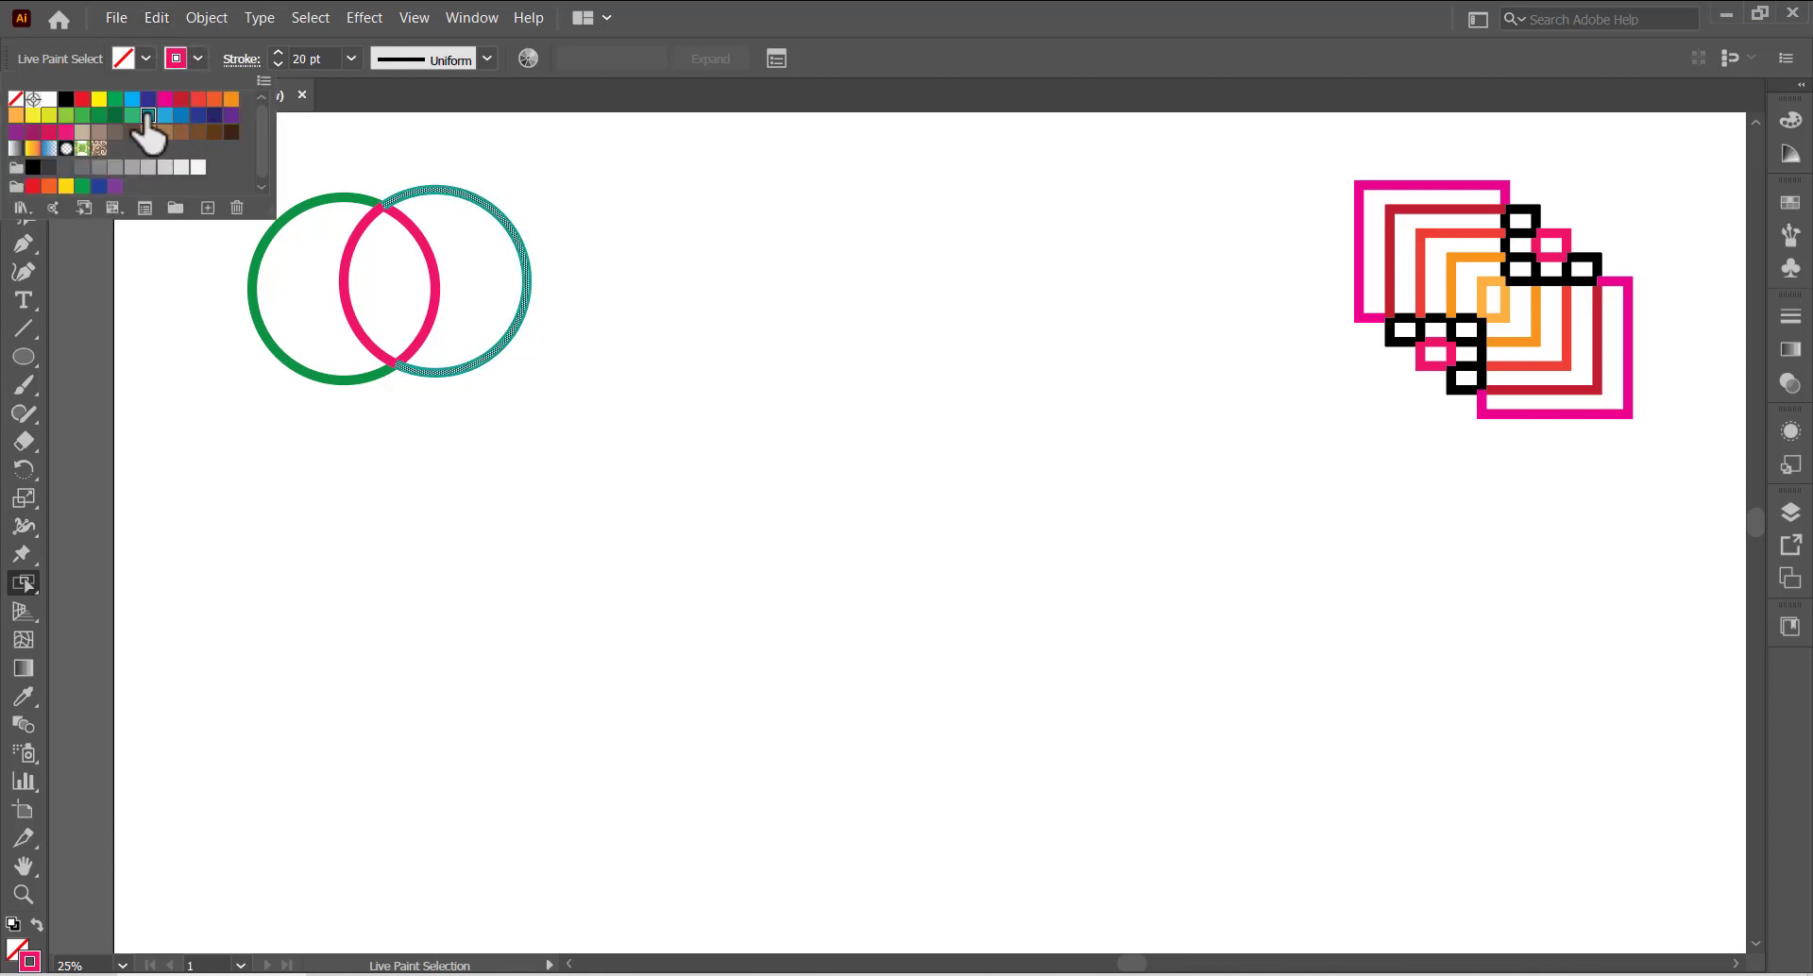
click(644, 318)
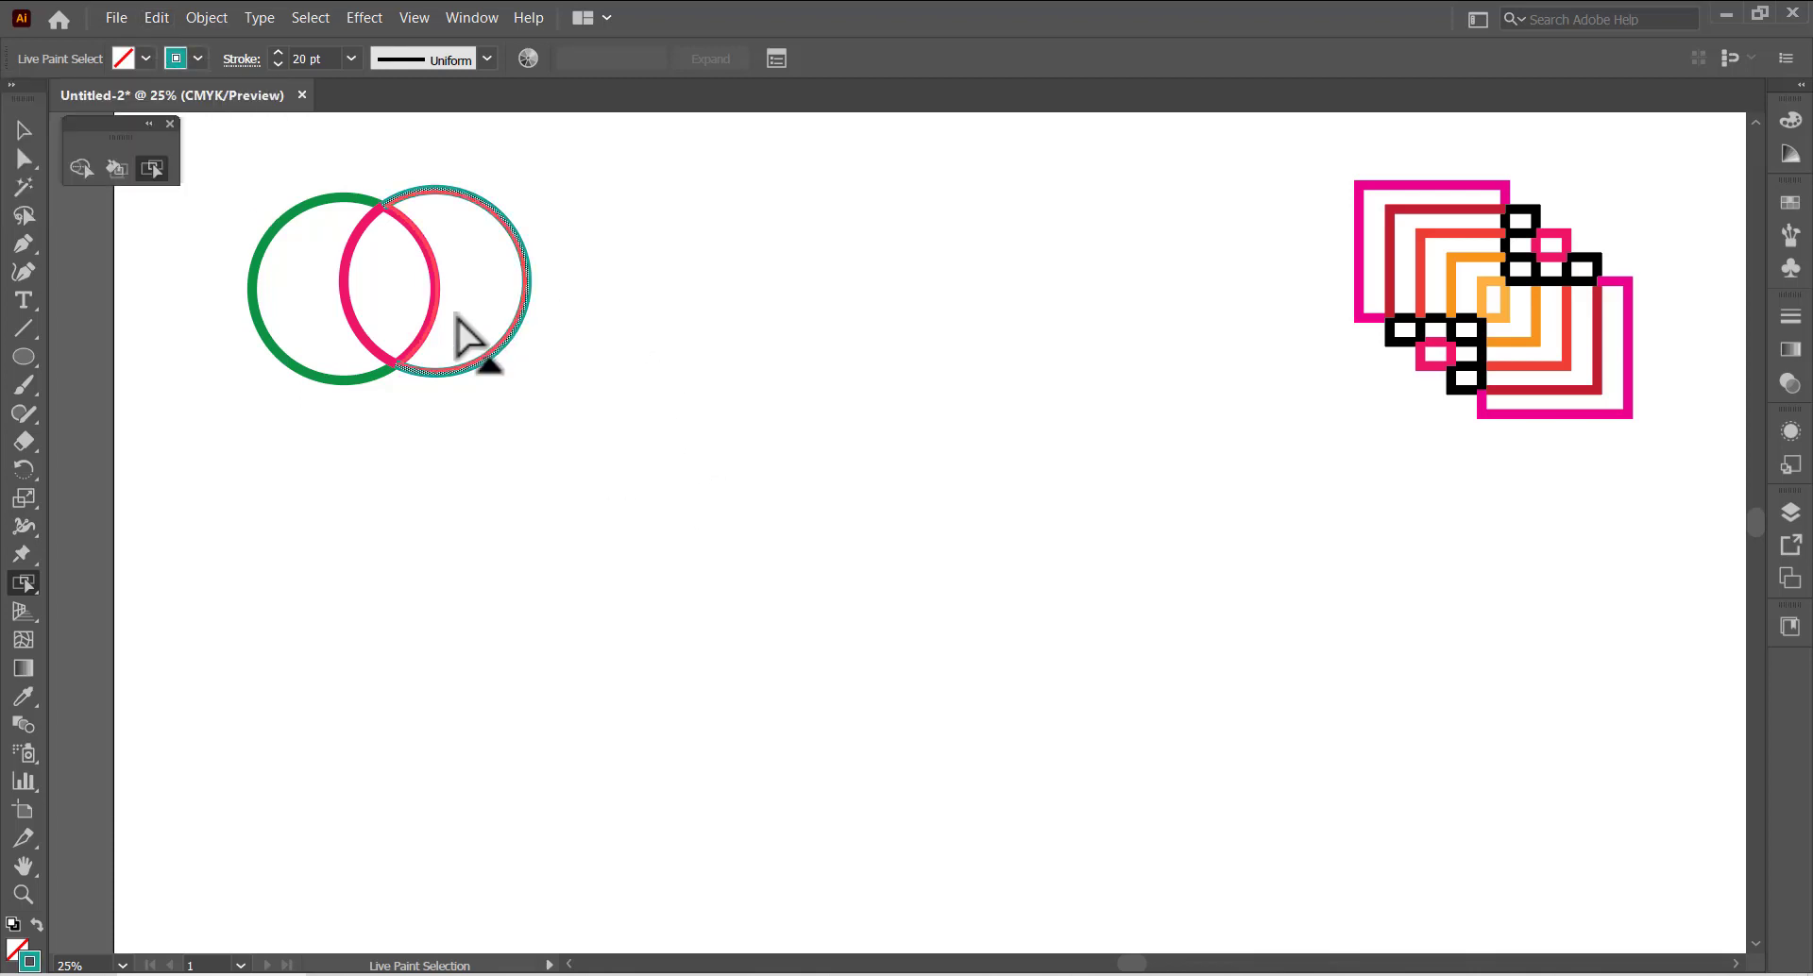
click(351, 293)
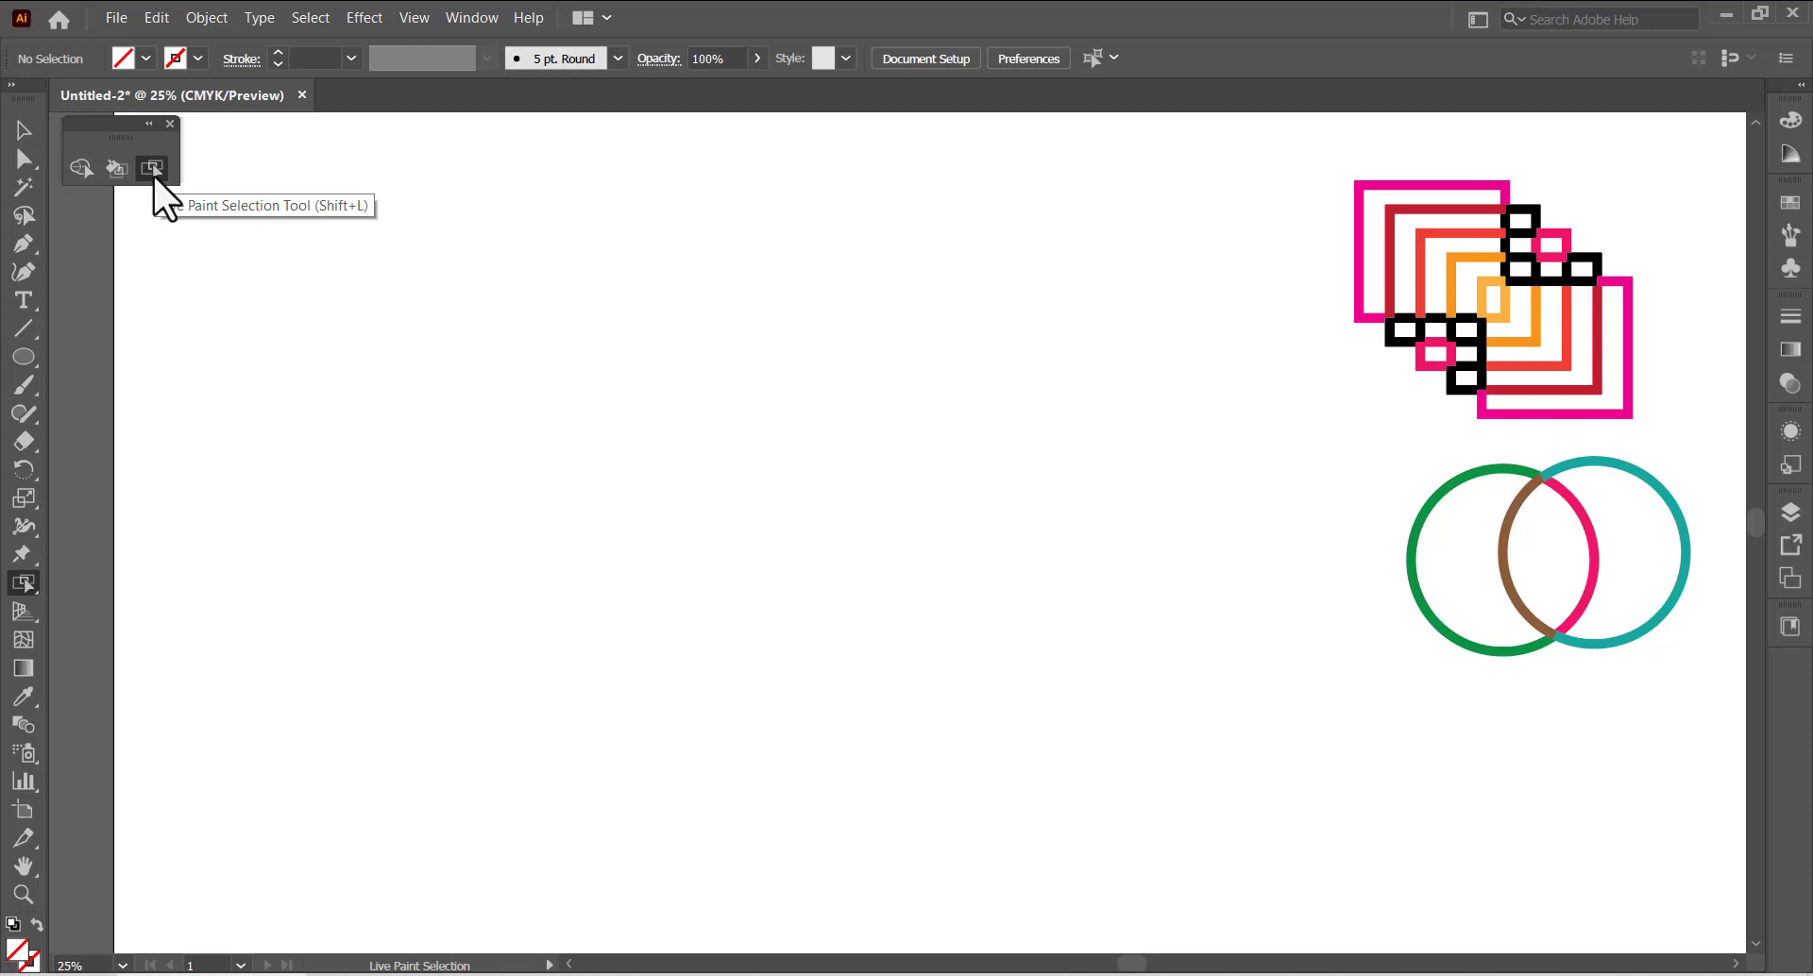
Step: Open the Live Paint Selection options and toggle Select Strokes and Select Fills off and back on
double_click(152, 170)
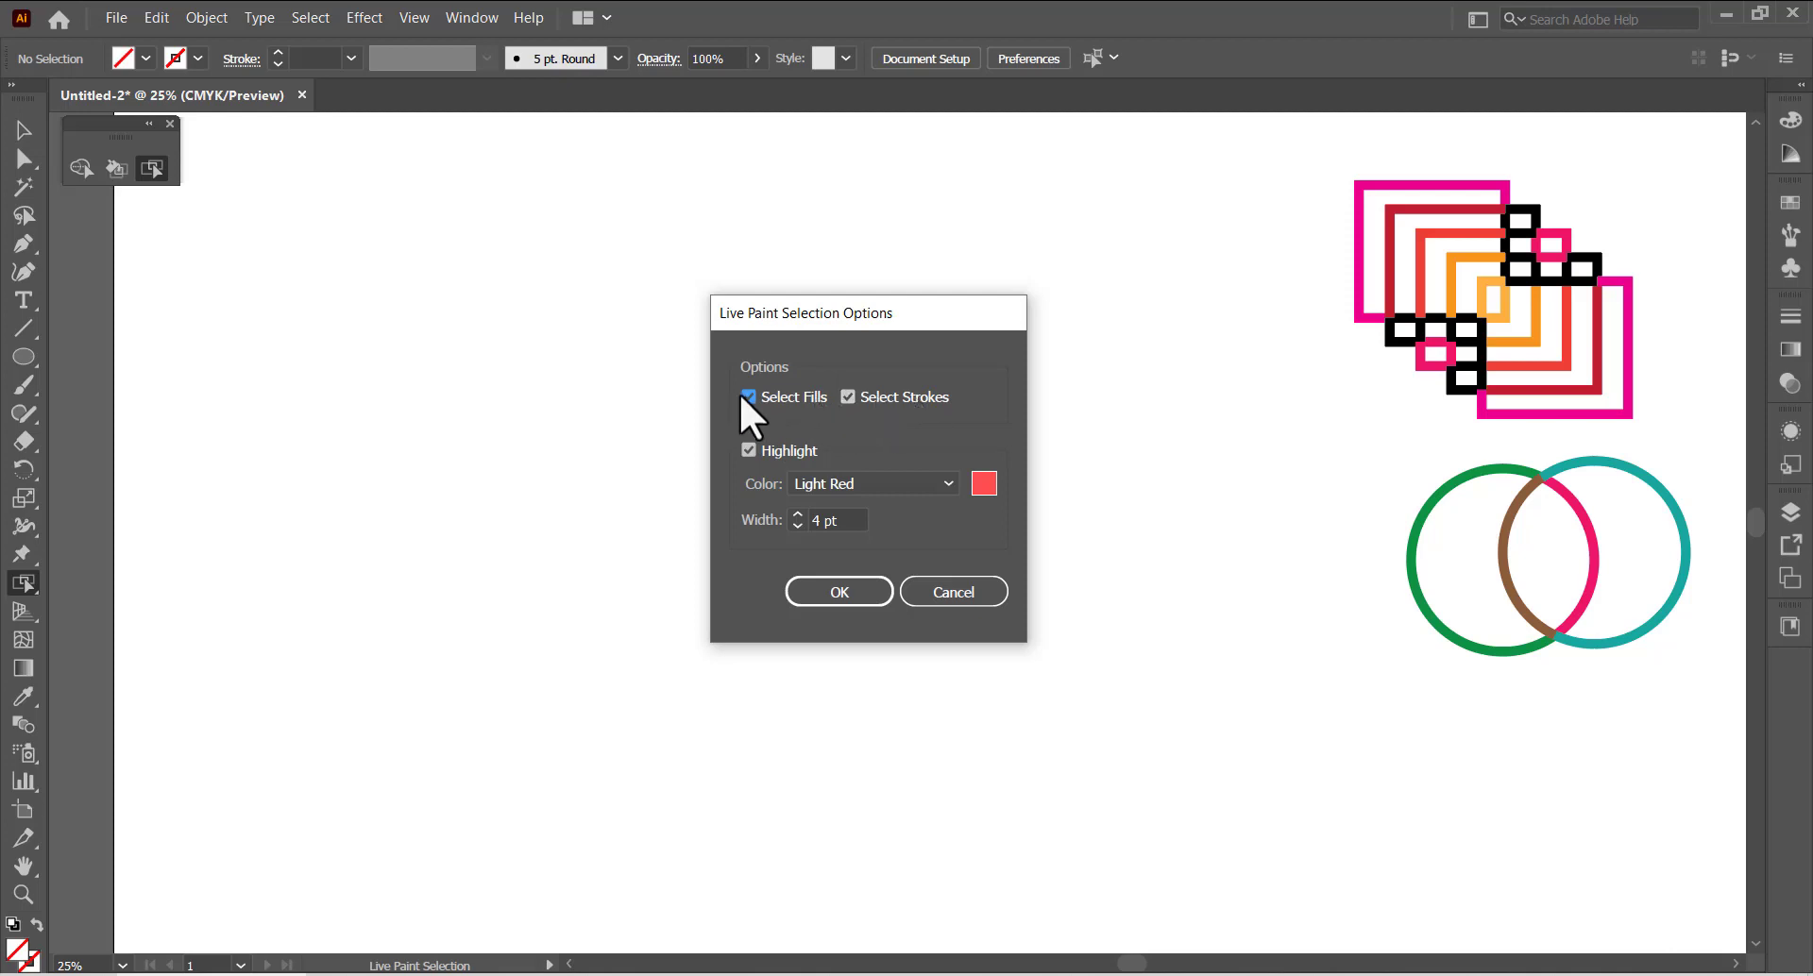
click(847, 396)
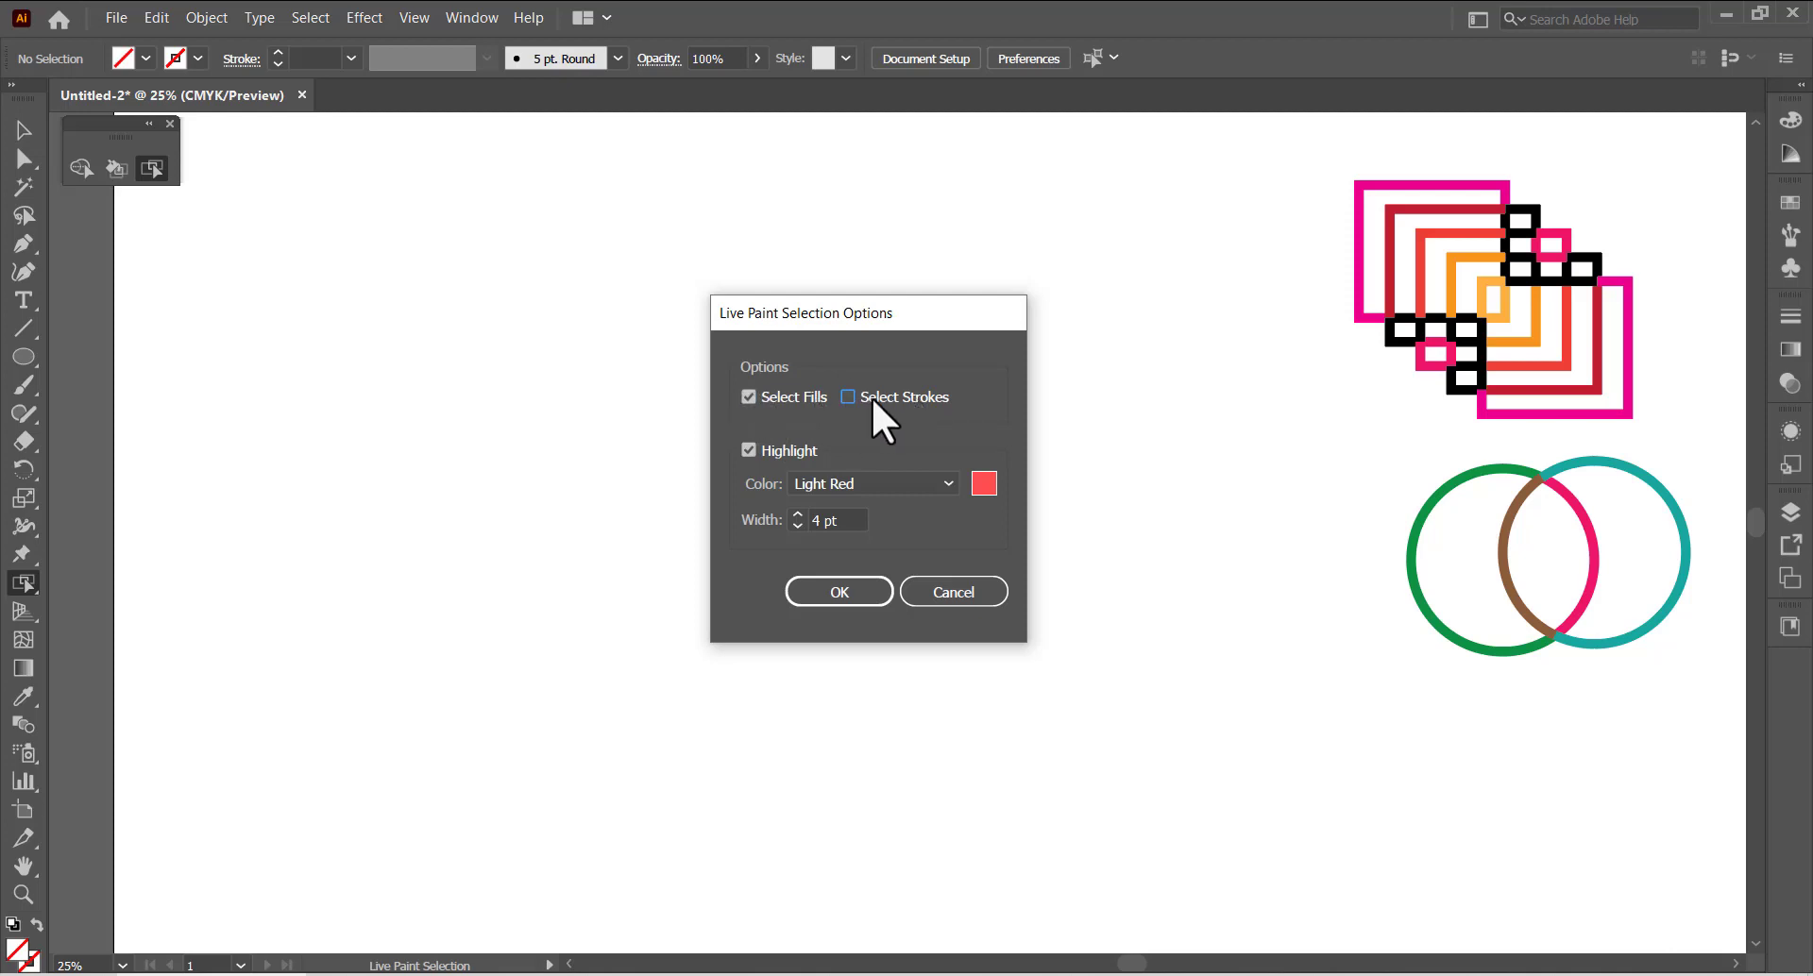
click(746, 395)
click(851, 397)
click(849, 396)
click(755, 401)
click(750, 397)
Step: Toggle Highlight off and on, step its width up and back to 4 pt, and open the highlight colour choices
click(743, 451)
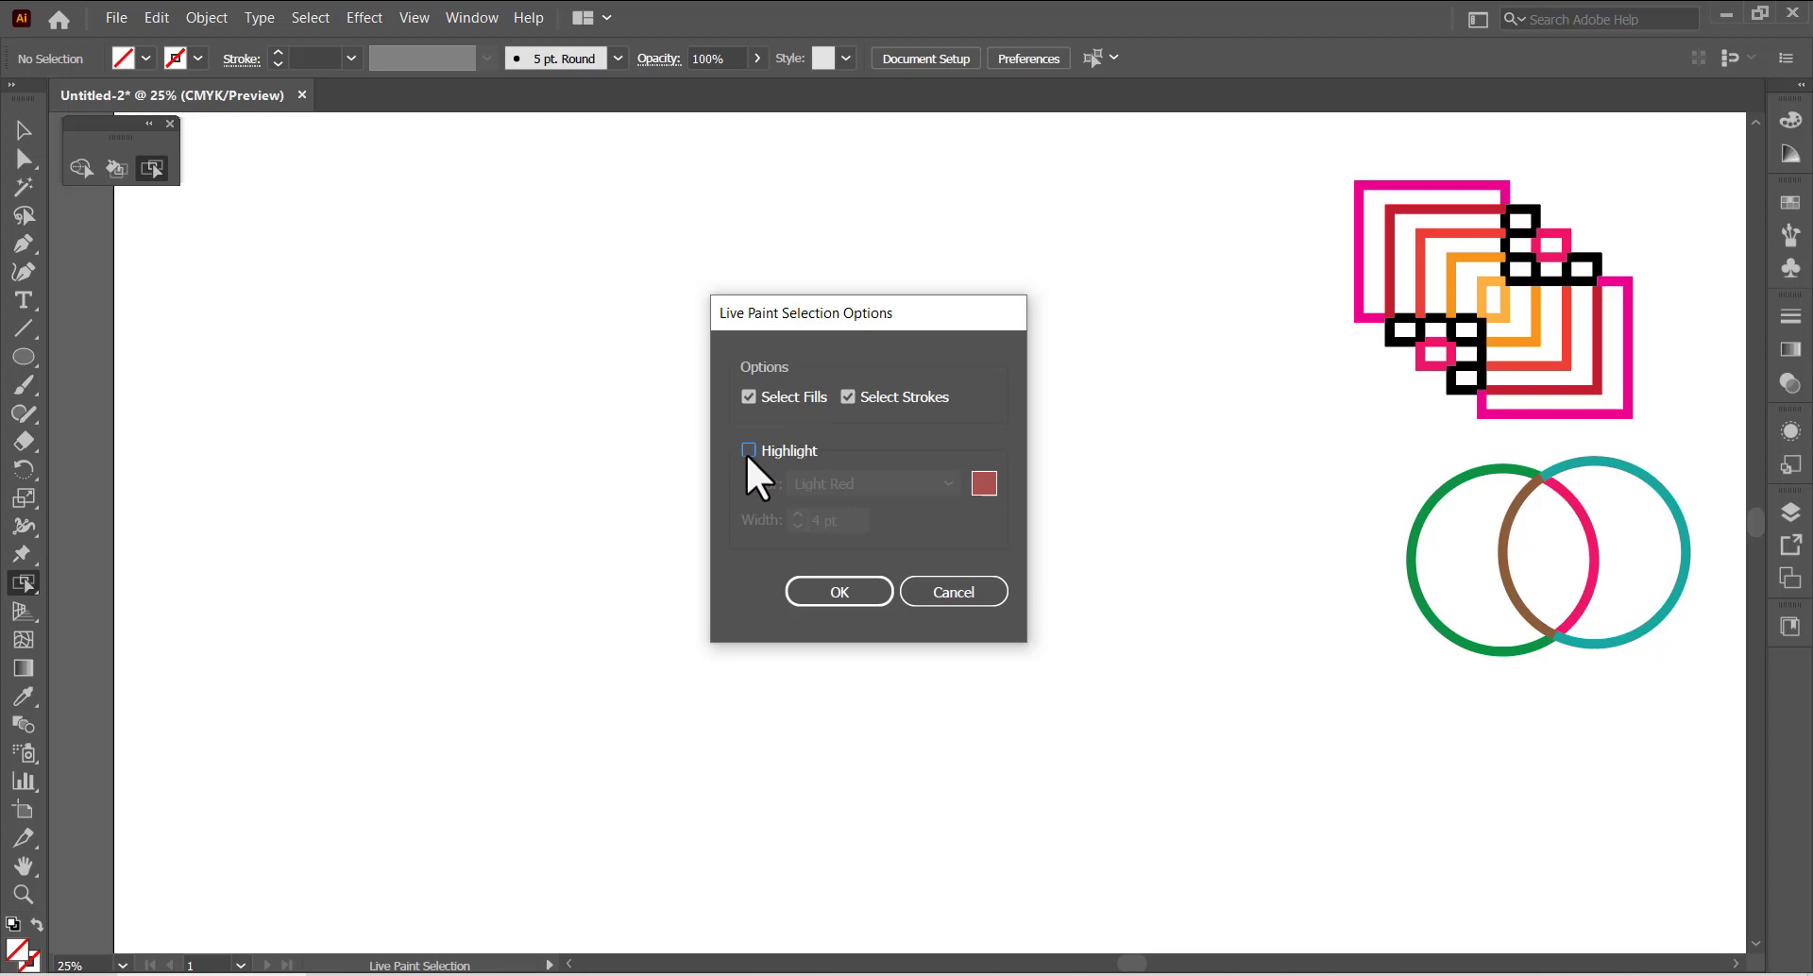
click(746, 451)
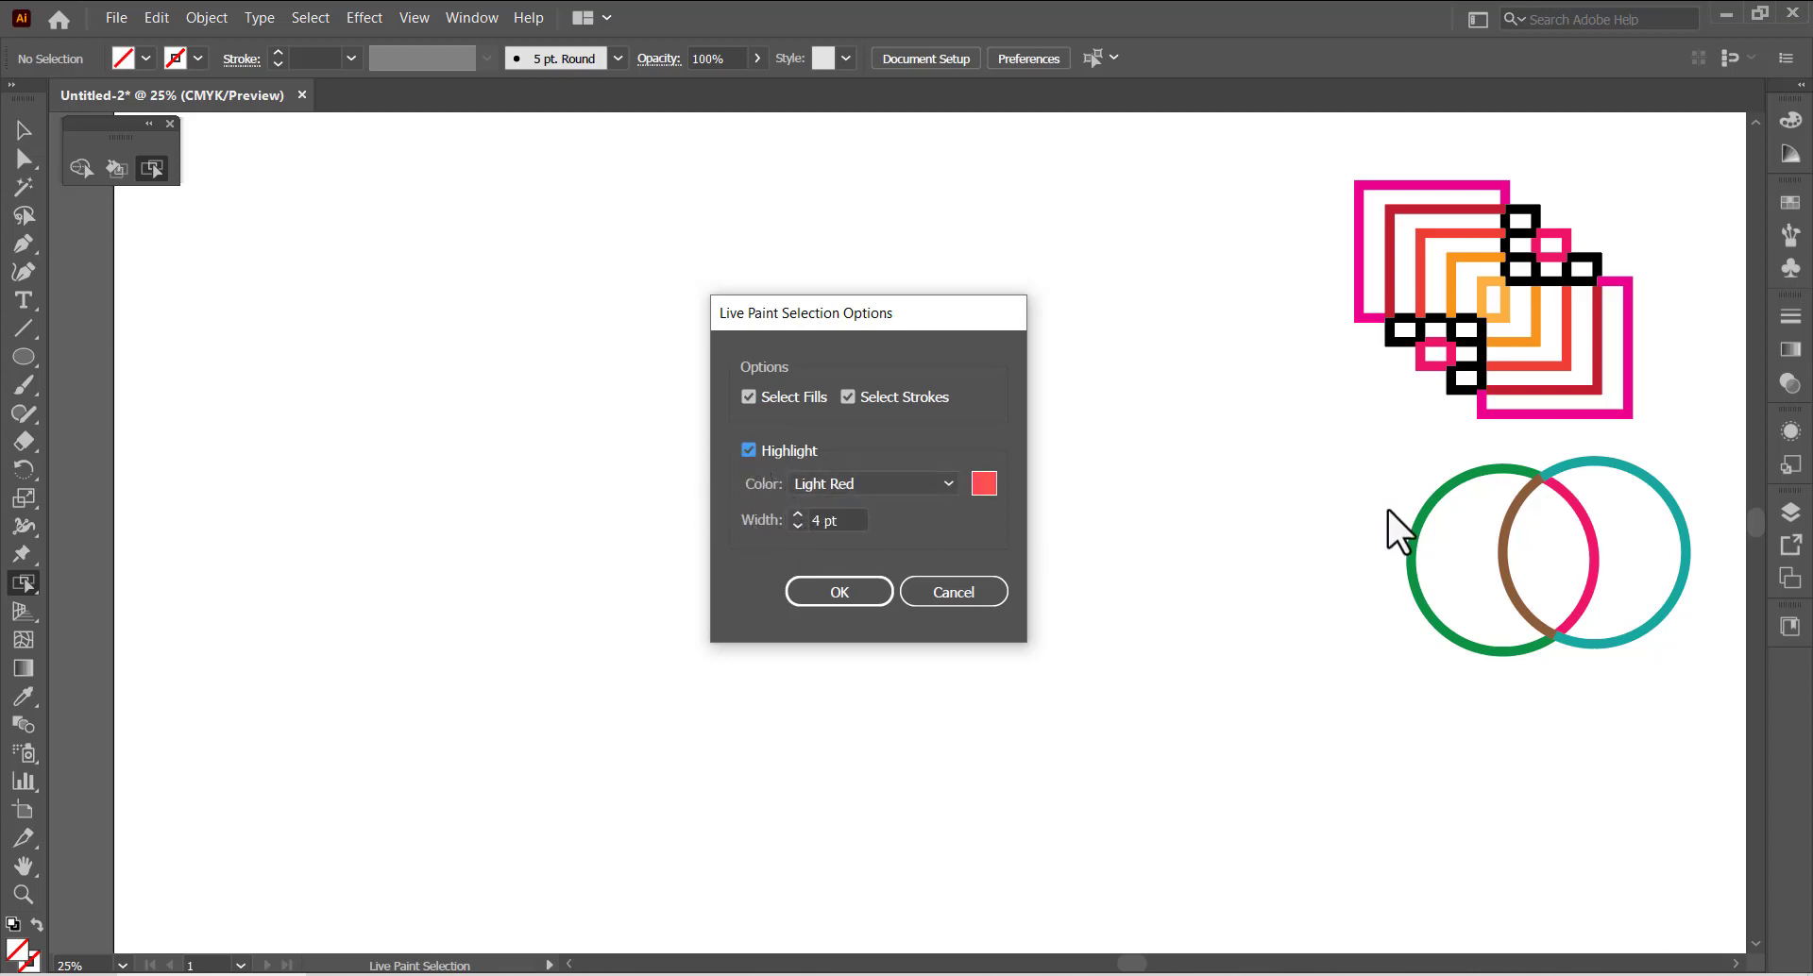
click(795, 508)
click(797, 525)
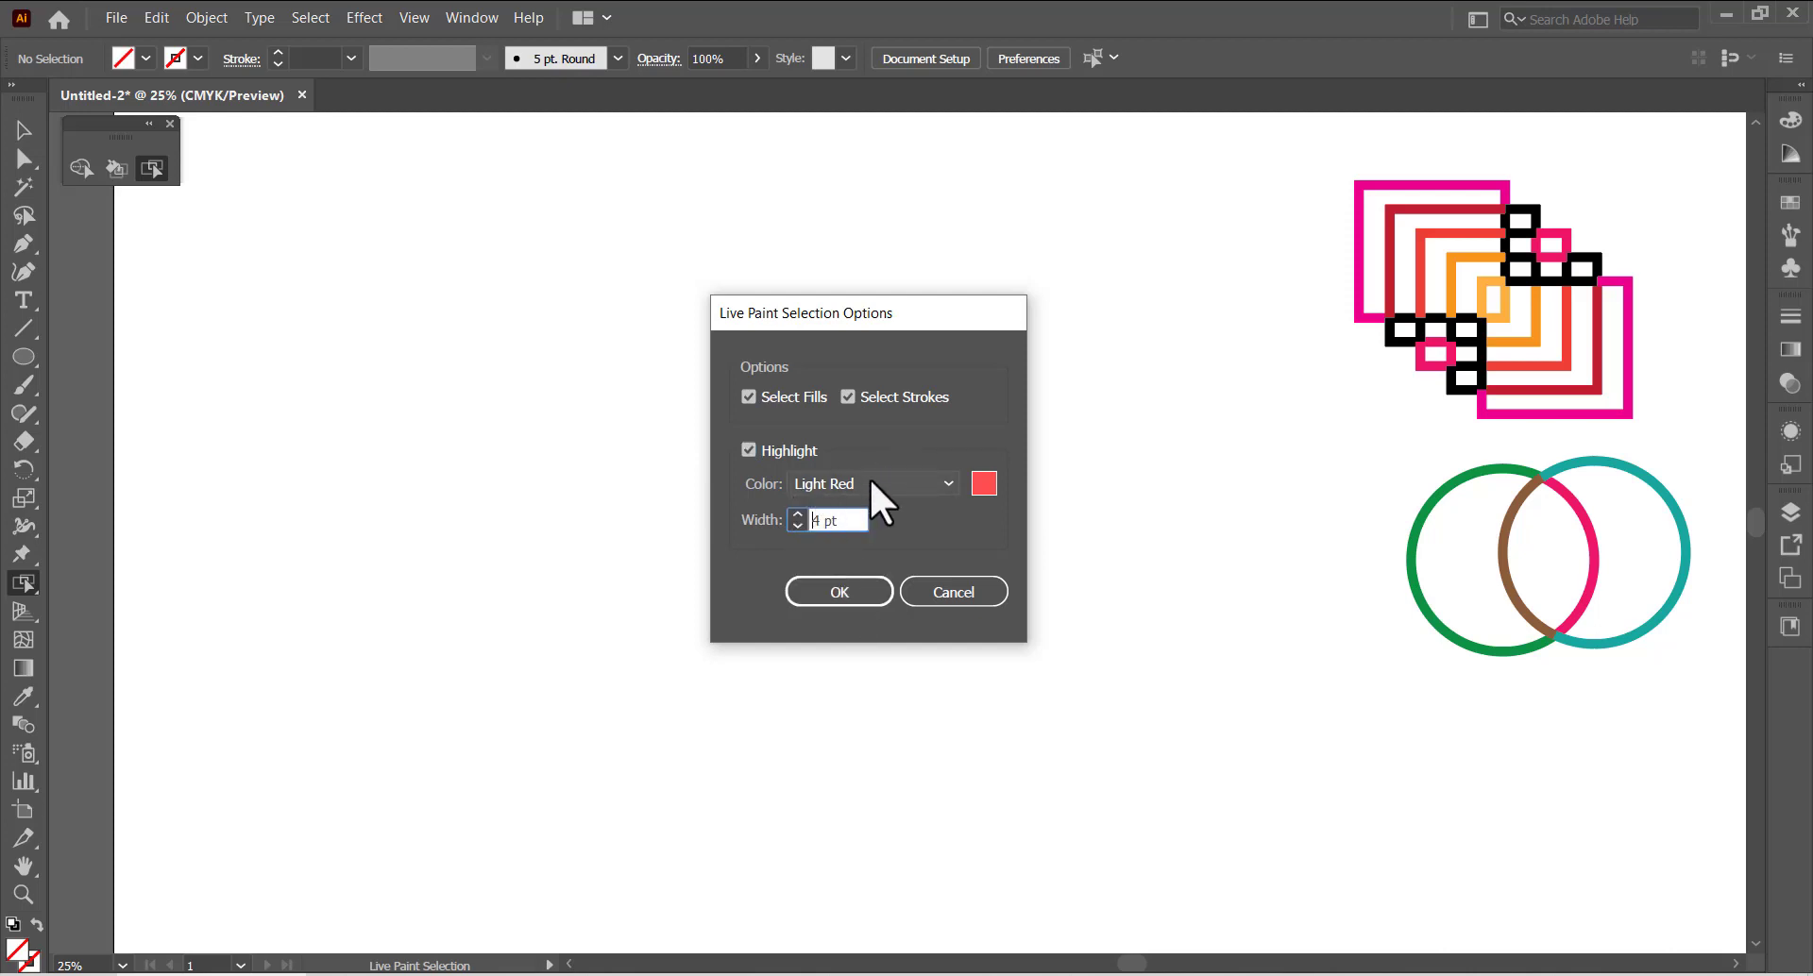
click(942, 481)
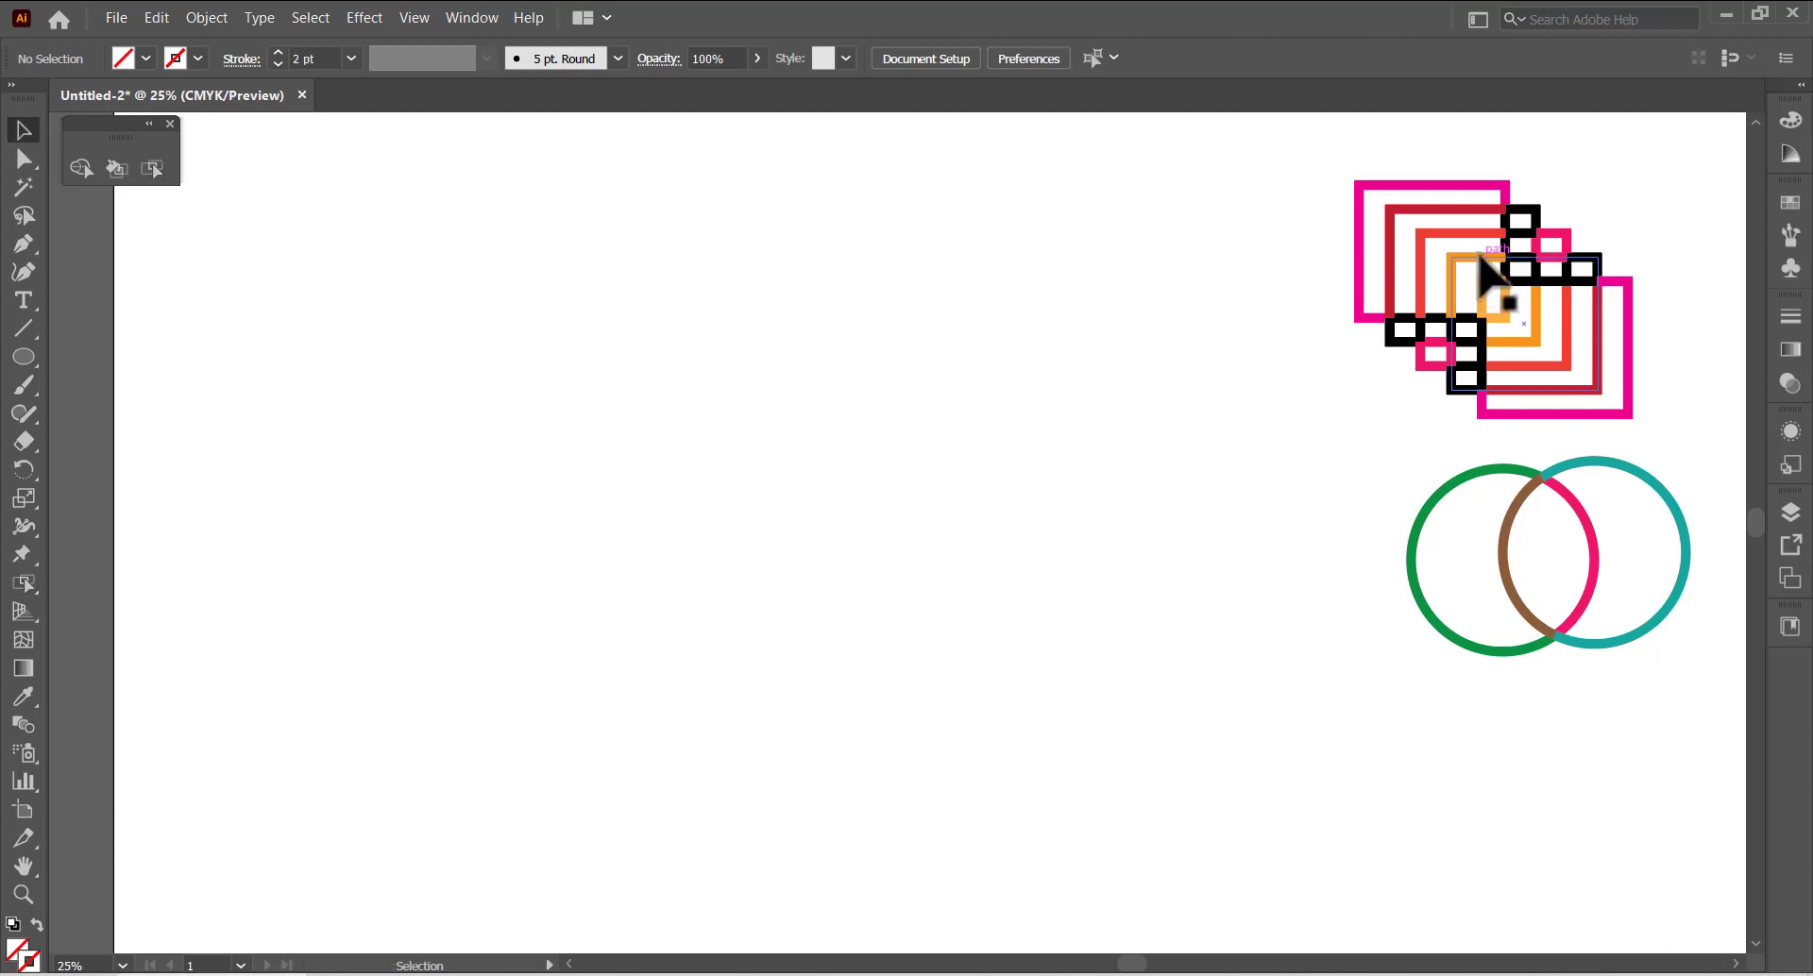
Step: Move the overlapping rectangles group to the artboard's left half and enlarge it to nearly twice its size
drag(1478, 262, 727, 395)
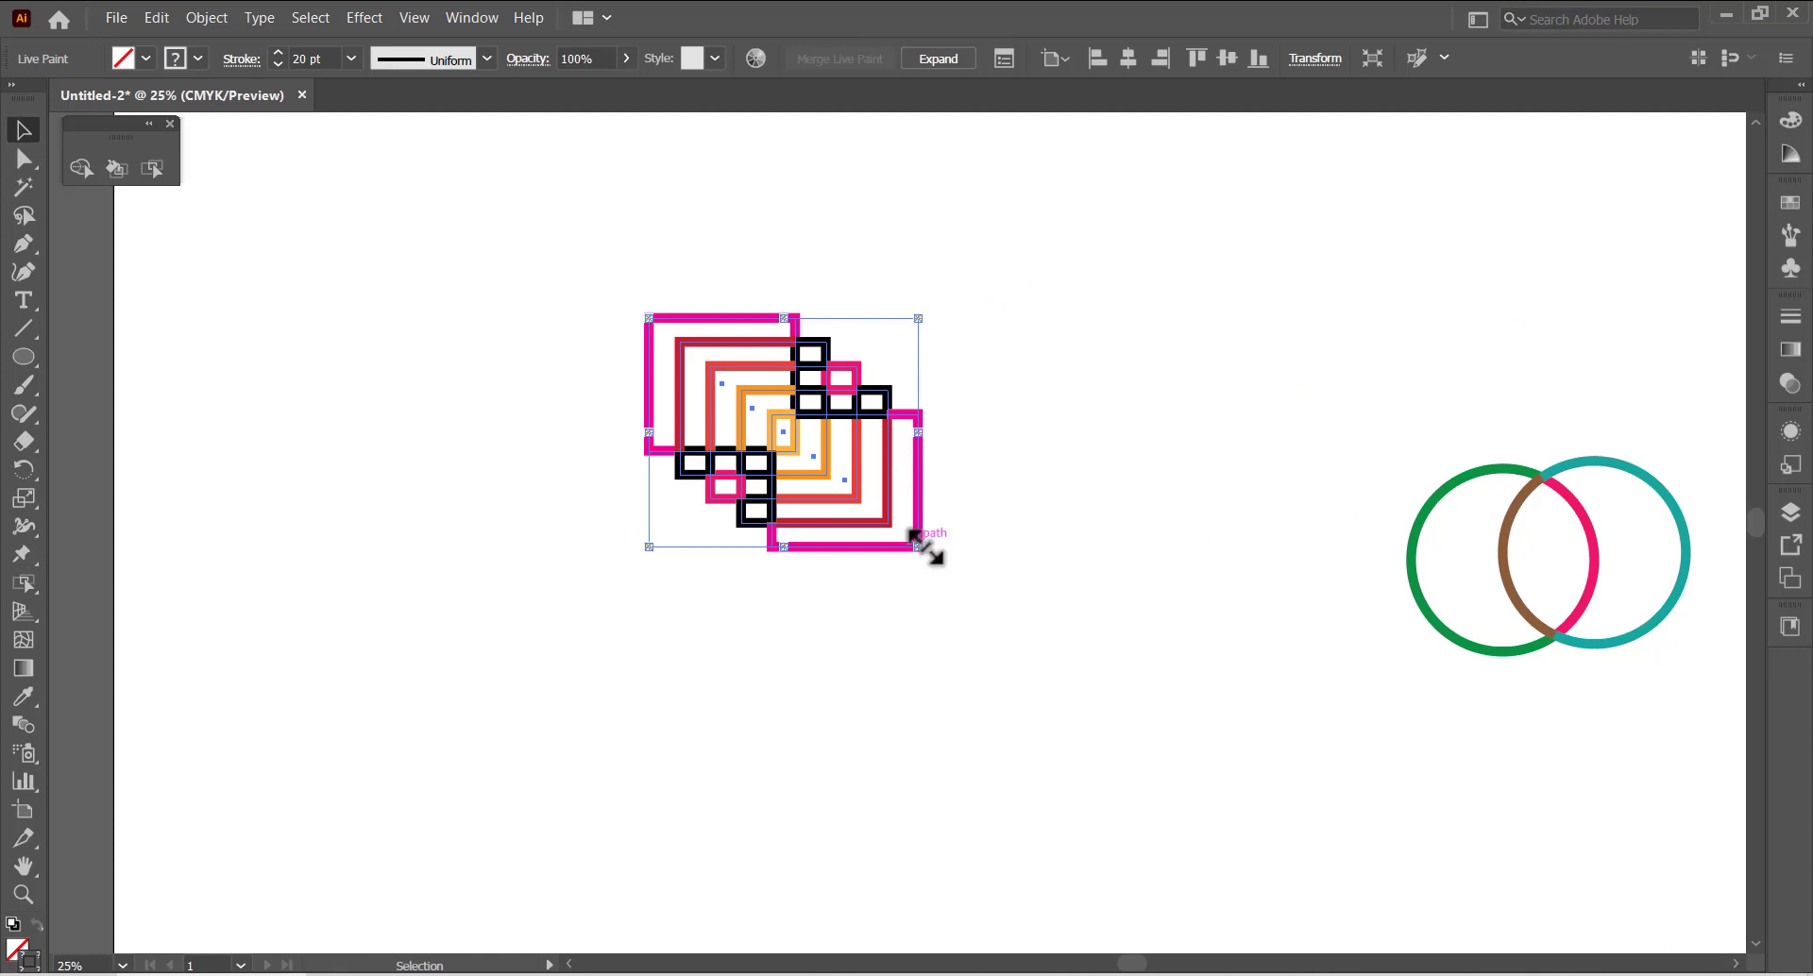
drag(925, 542, 1232, 747)
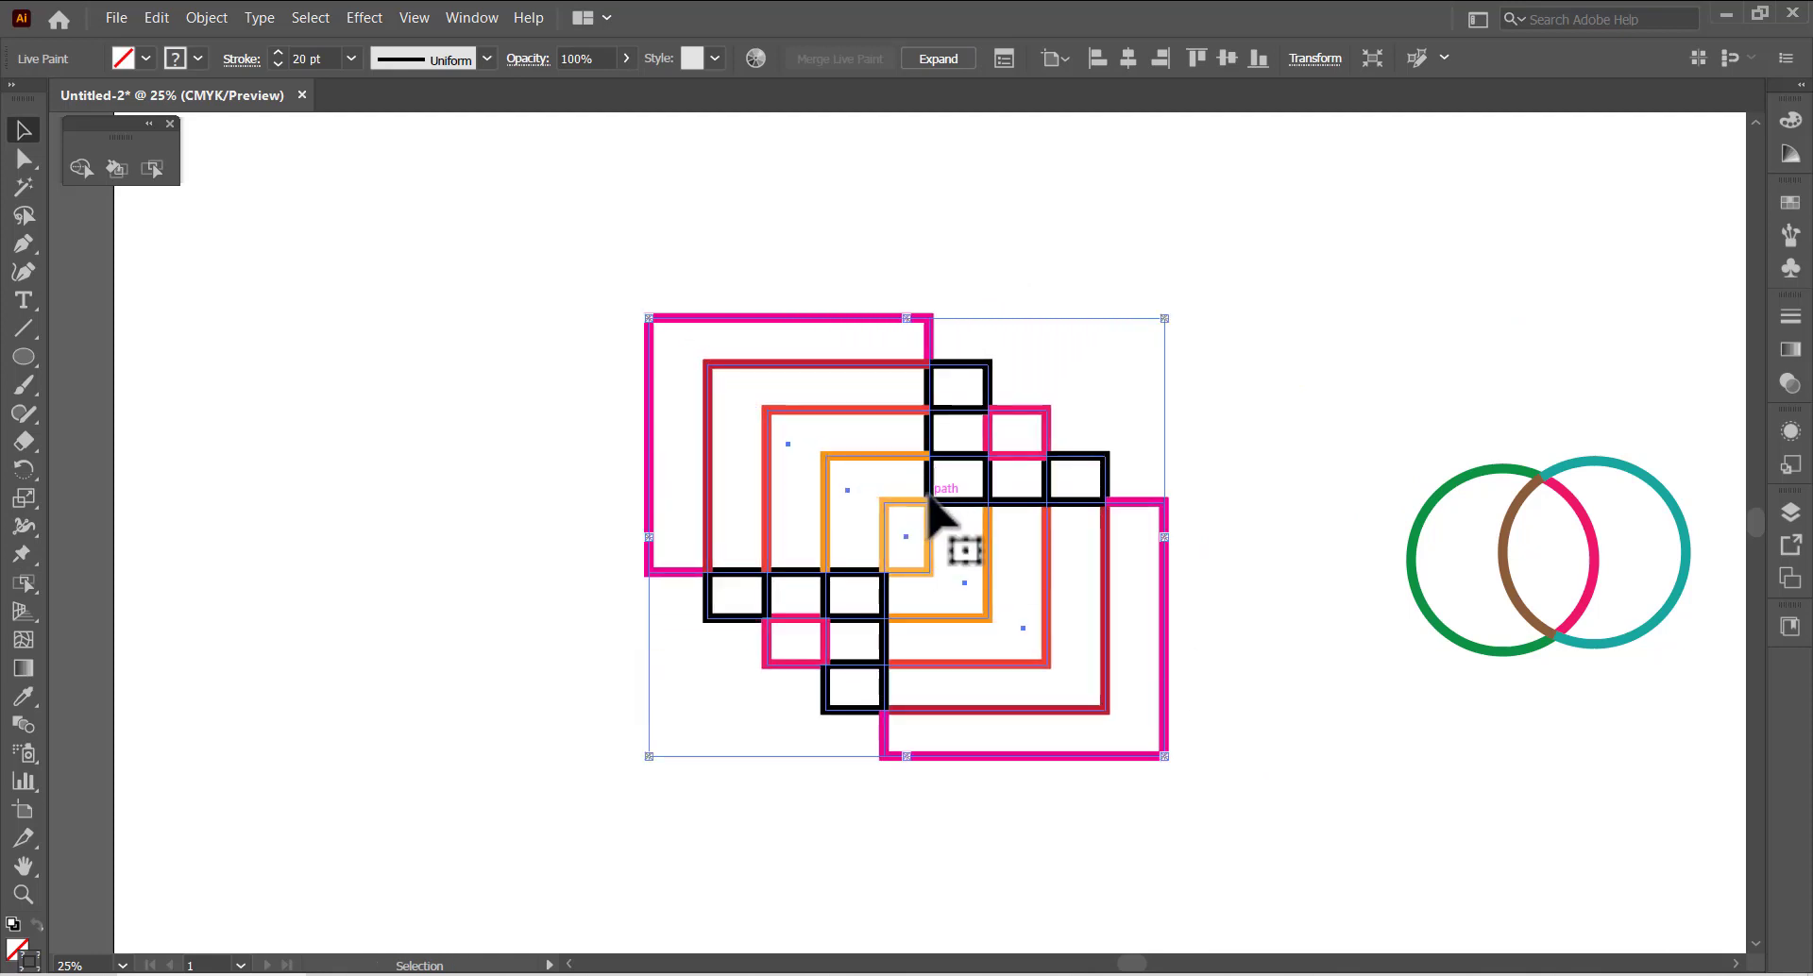
drag(951, 518, 579, 514)
Step: Move the overlapping circles closer to the rectangles, enlarge them, and centre them vertically beside the rectangles
drag(1521, 547, 1179, 516)
drag(1346, 625, 1478, 741)
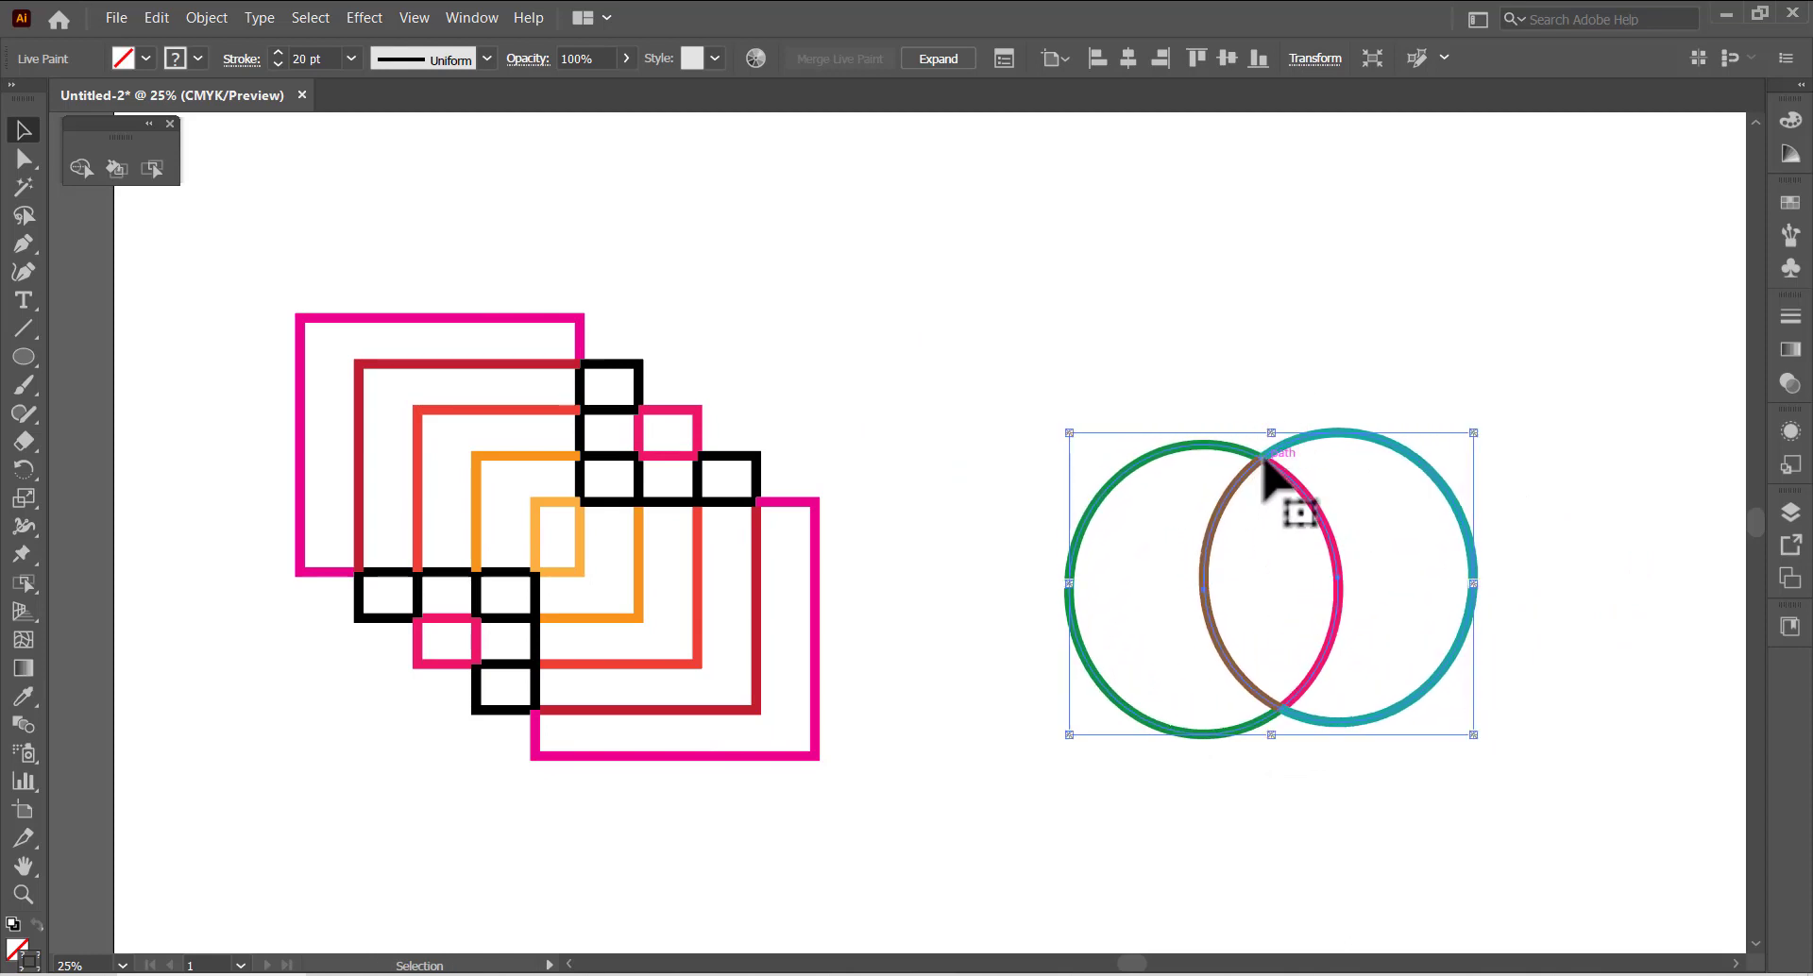
drag(1274, 473, 1266, 401)
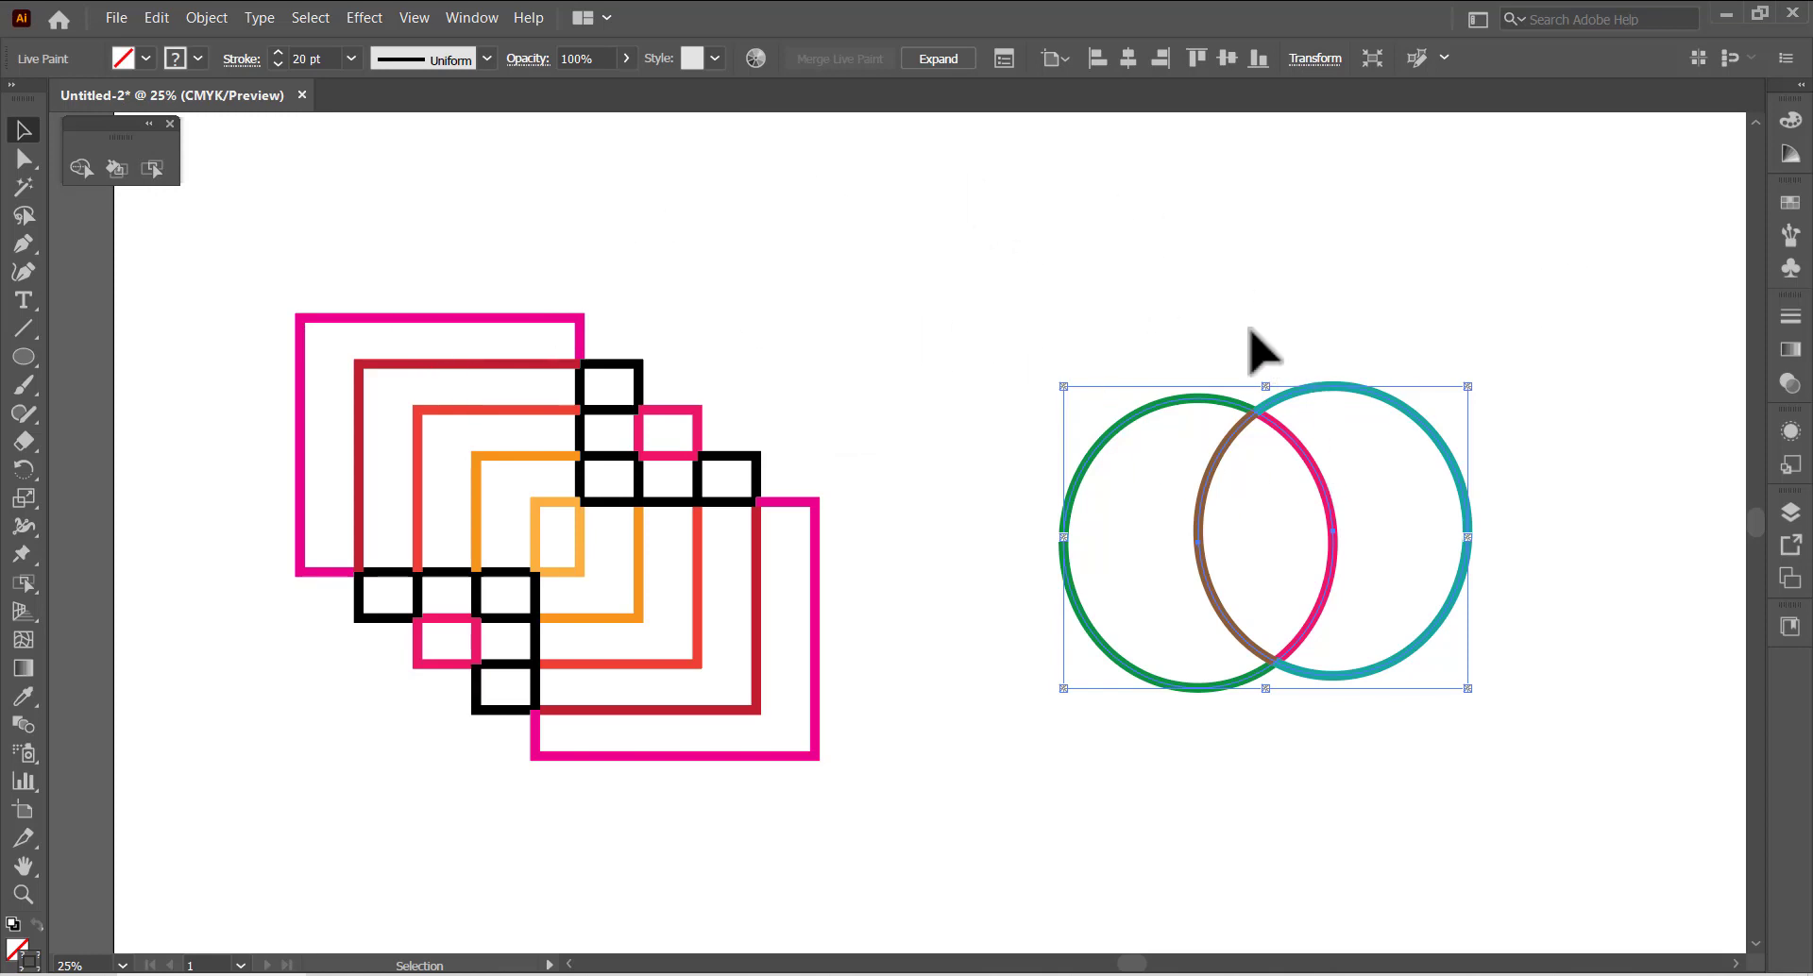
Step: Start exporting the artwork to the 3D Objects folder under the file name "live paint selection tool"
click(116, 18)
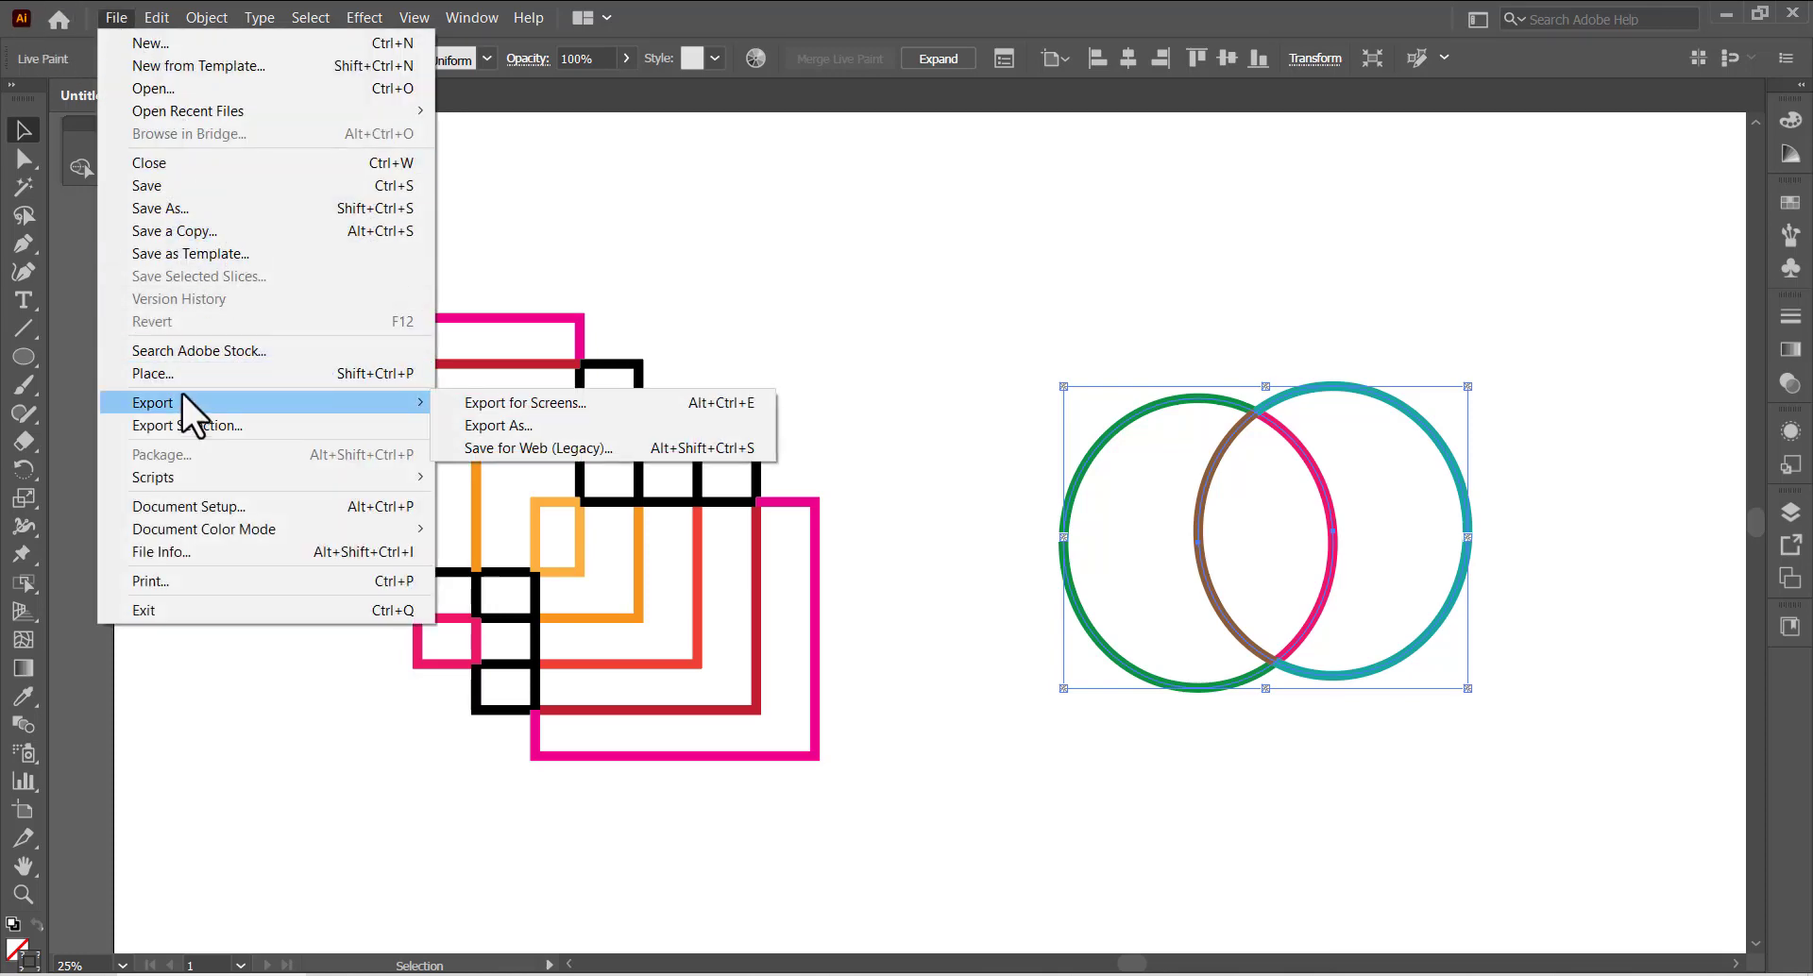
mouse_move(260, 405)
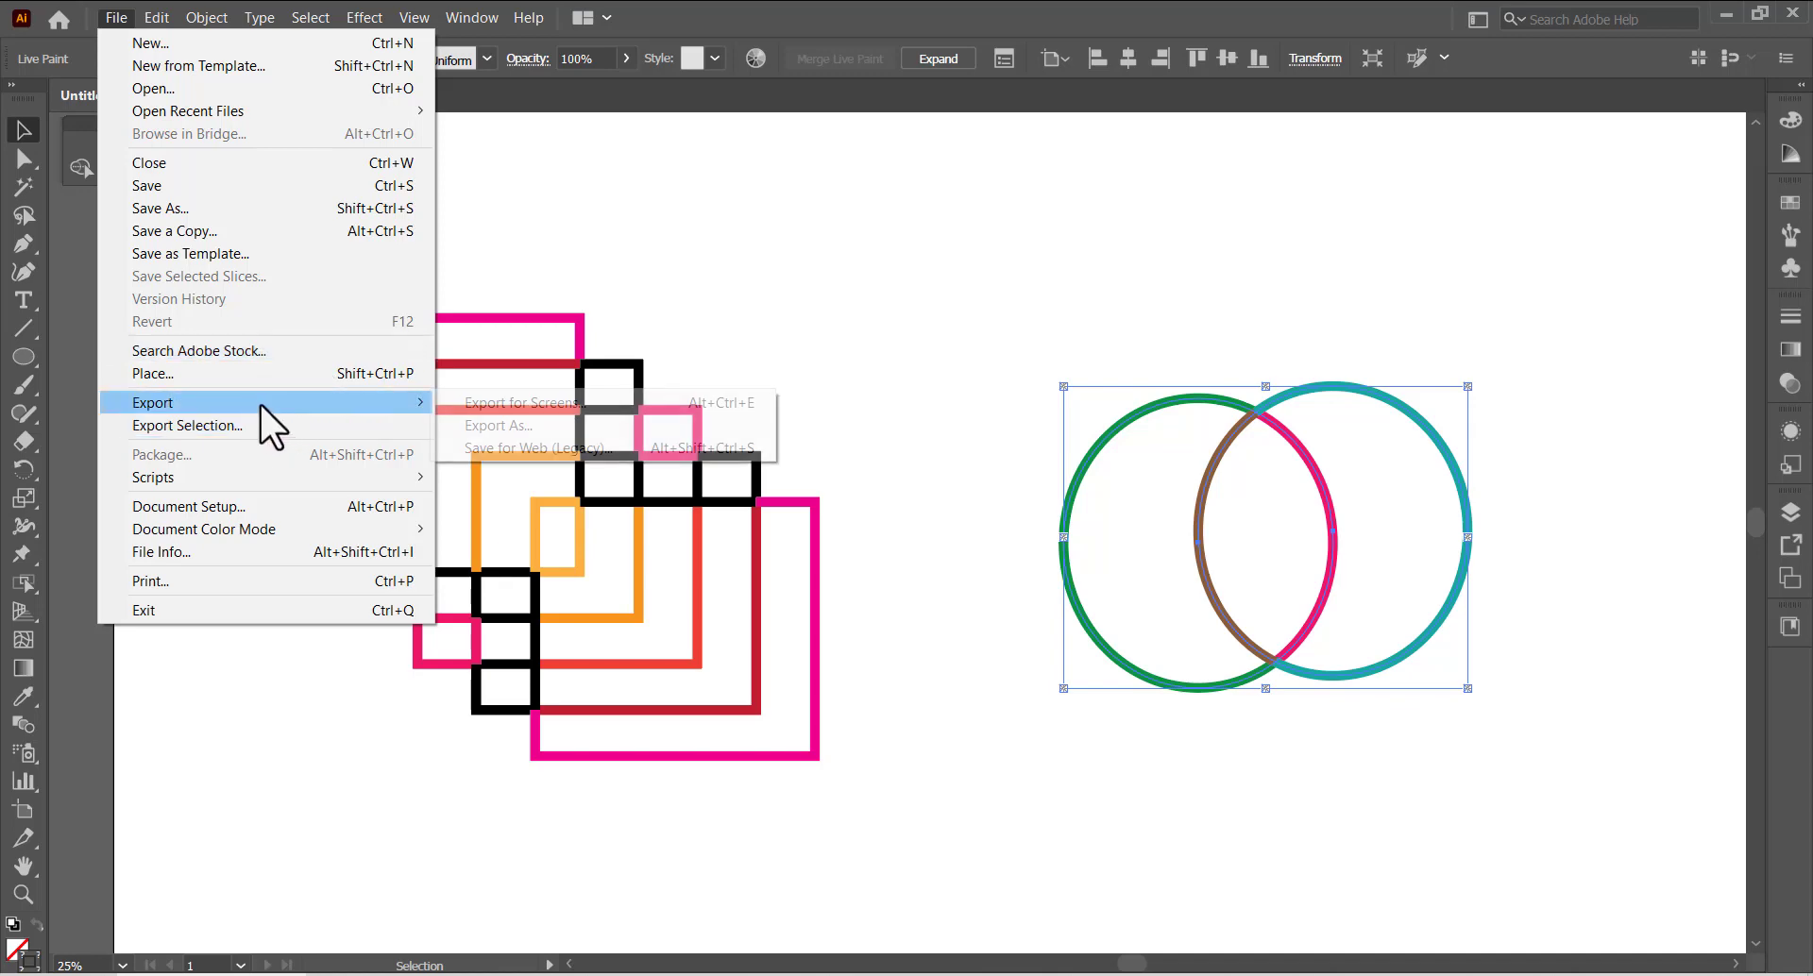
click(487, 424)
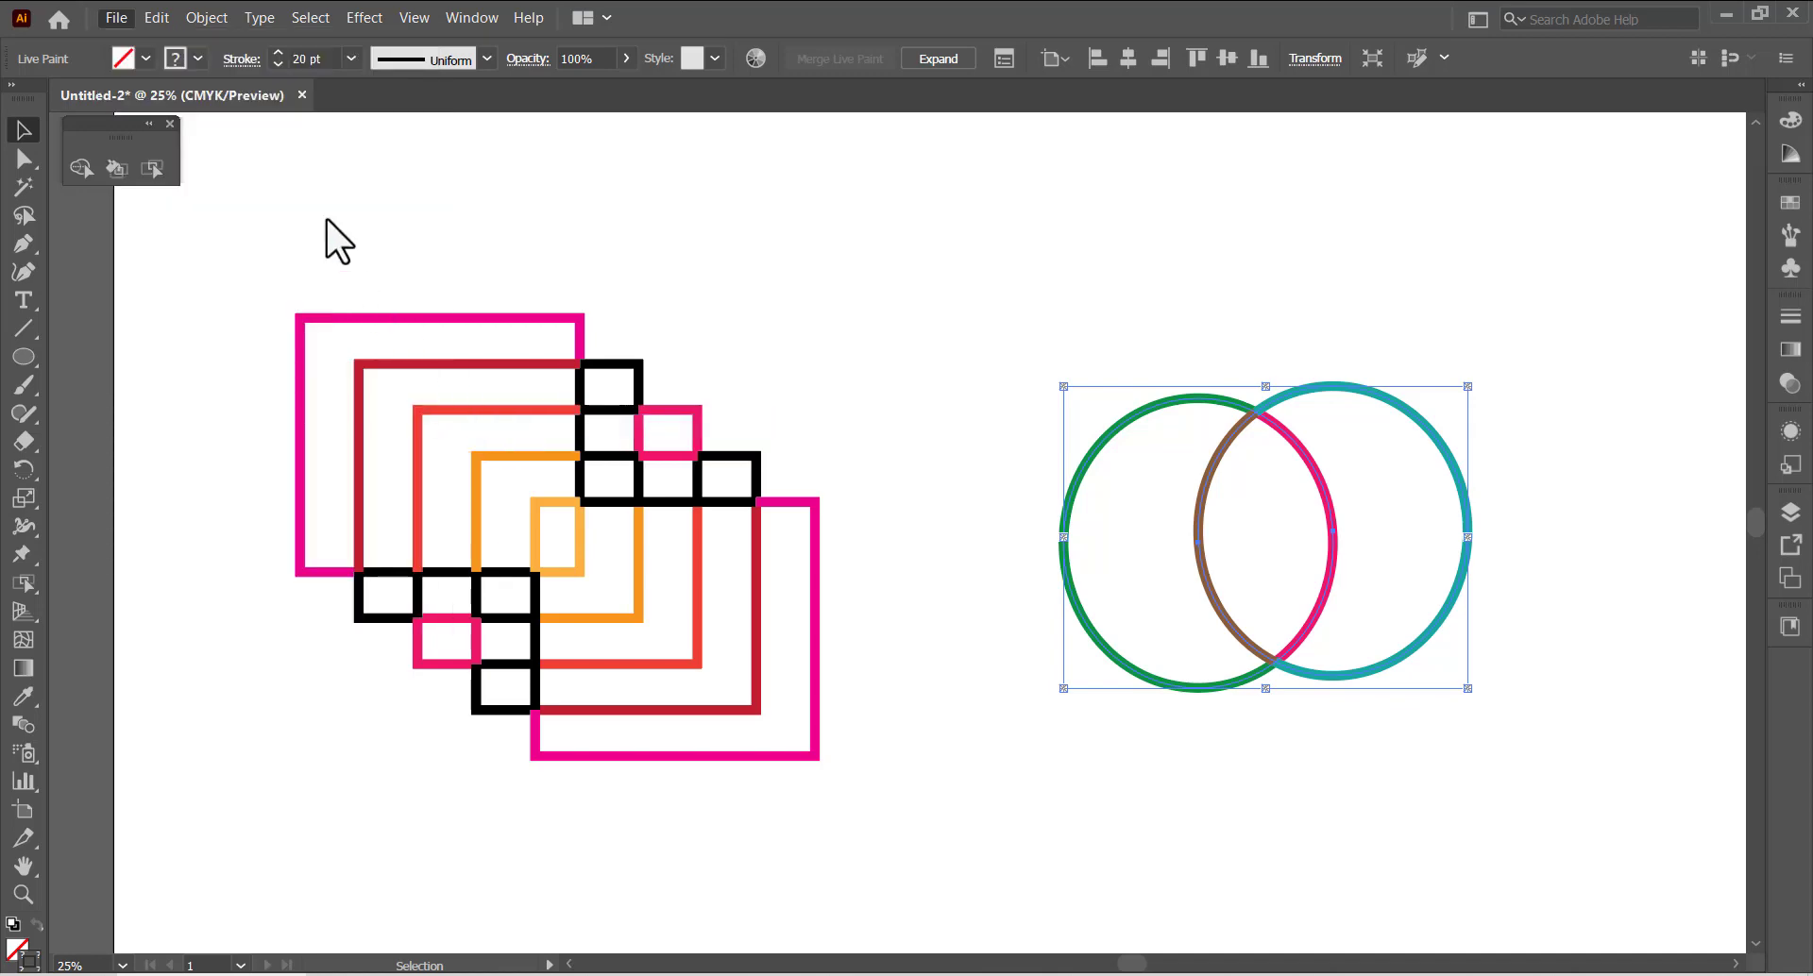
double_click(247, 440)
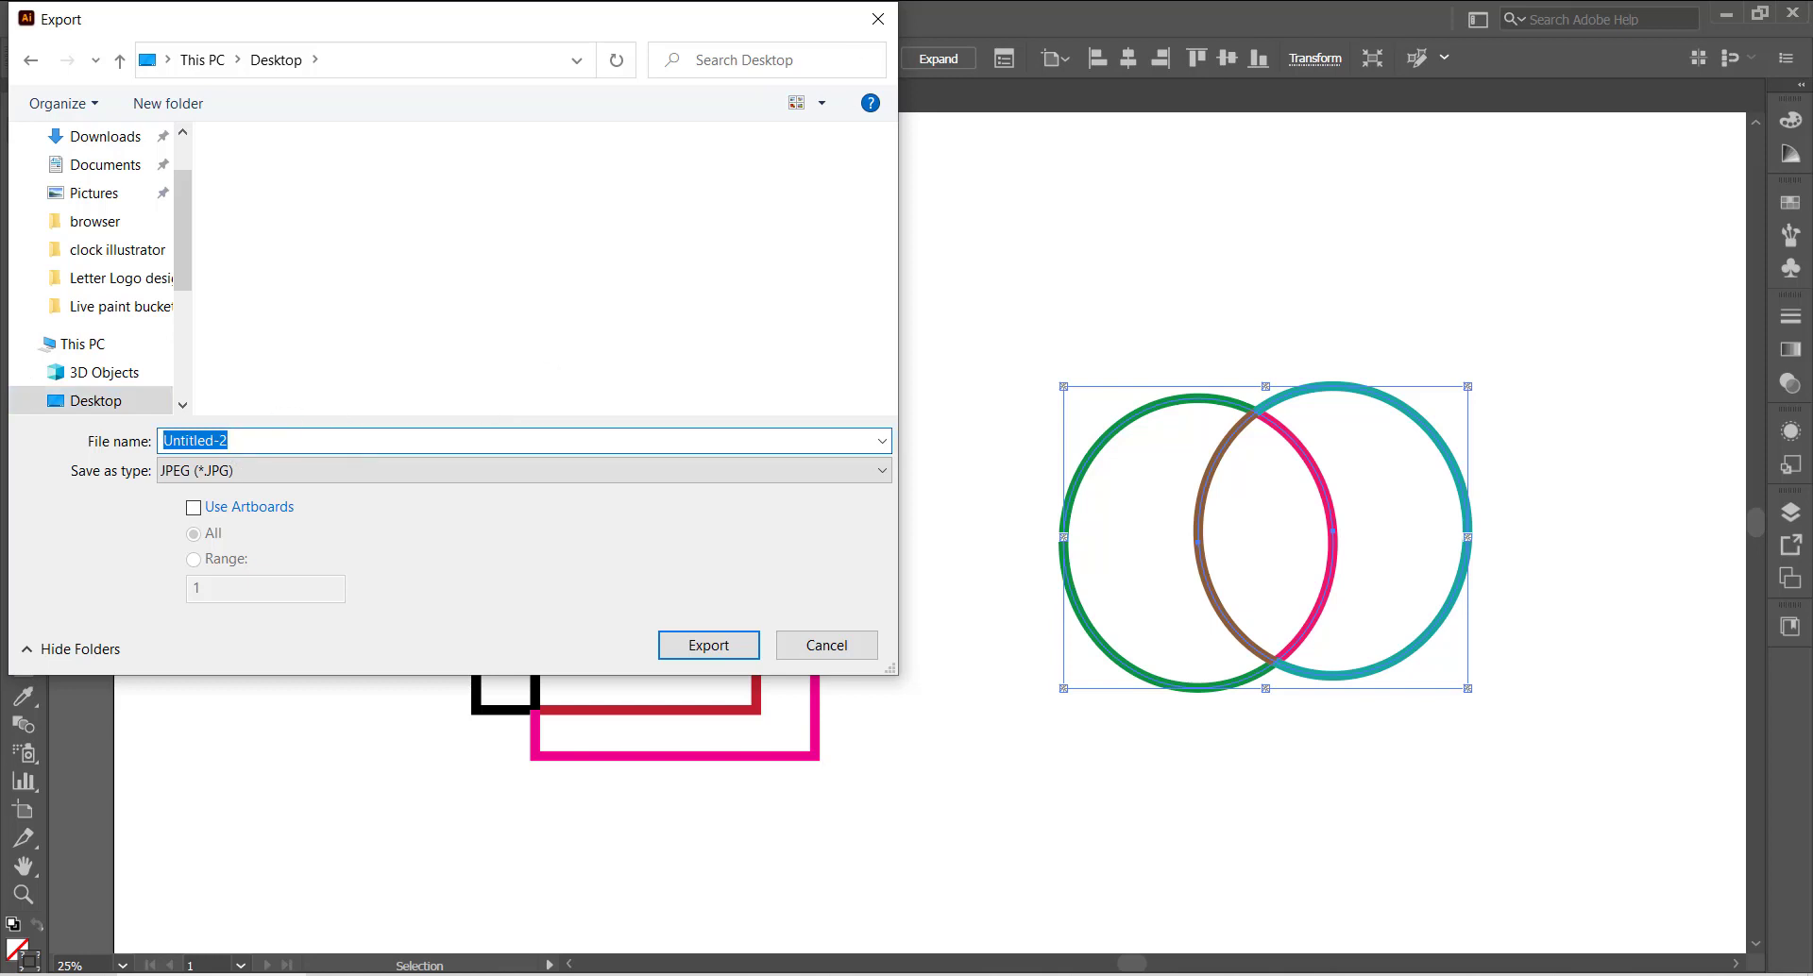
text(li)
text(ve pai)
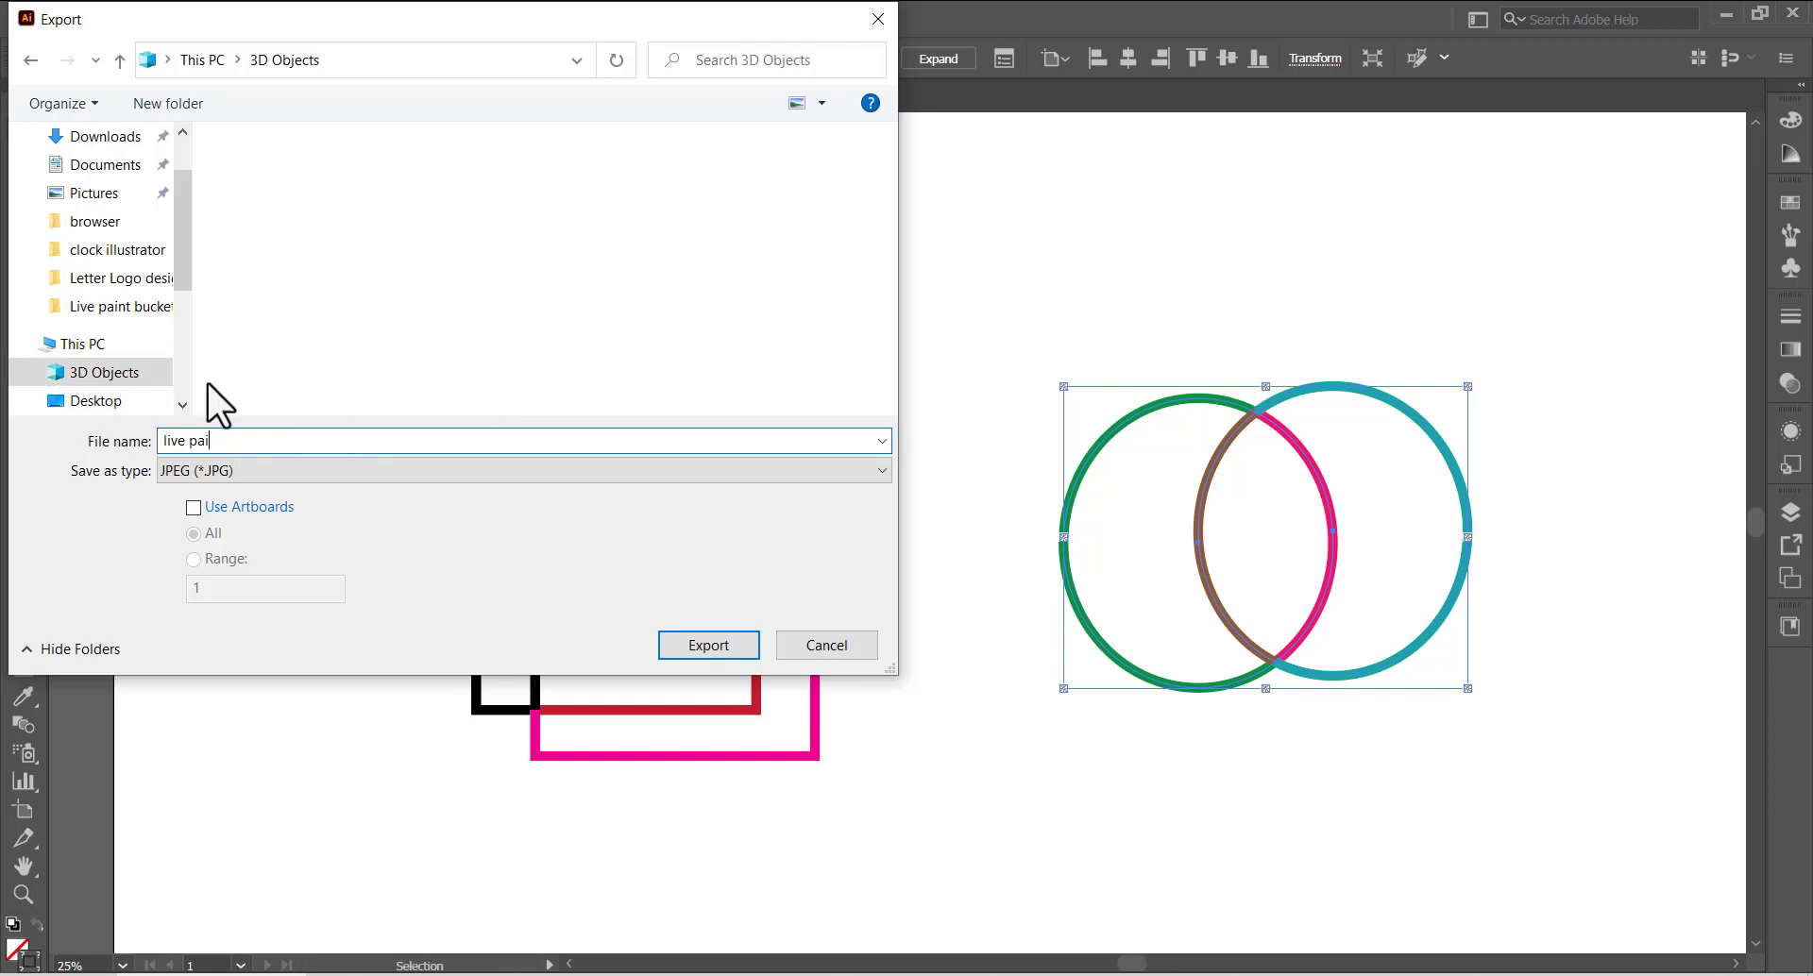
text(nt selection tool)
Step: Keep JPEG as the export format and export with CMYK colour, medium quality 5 and Screen (72 ppi) resolution
click(265, 472)
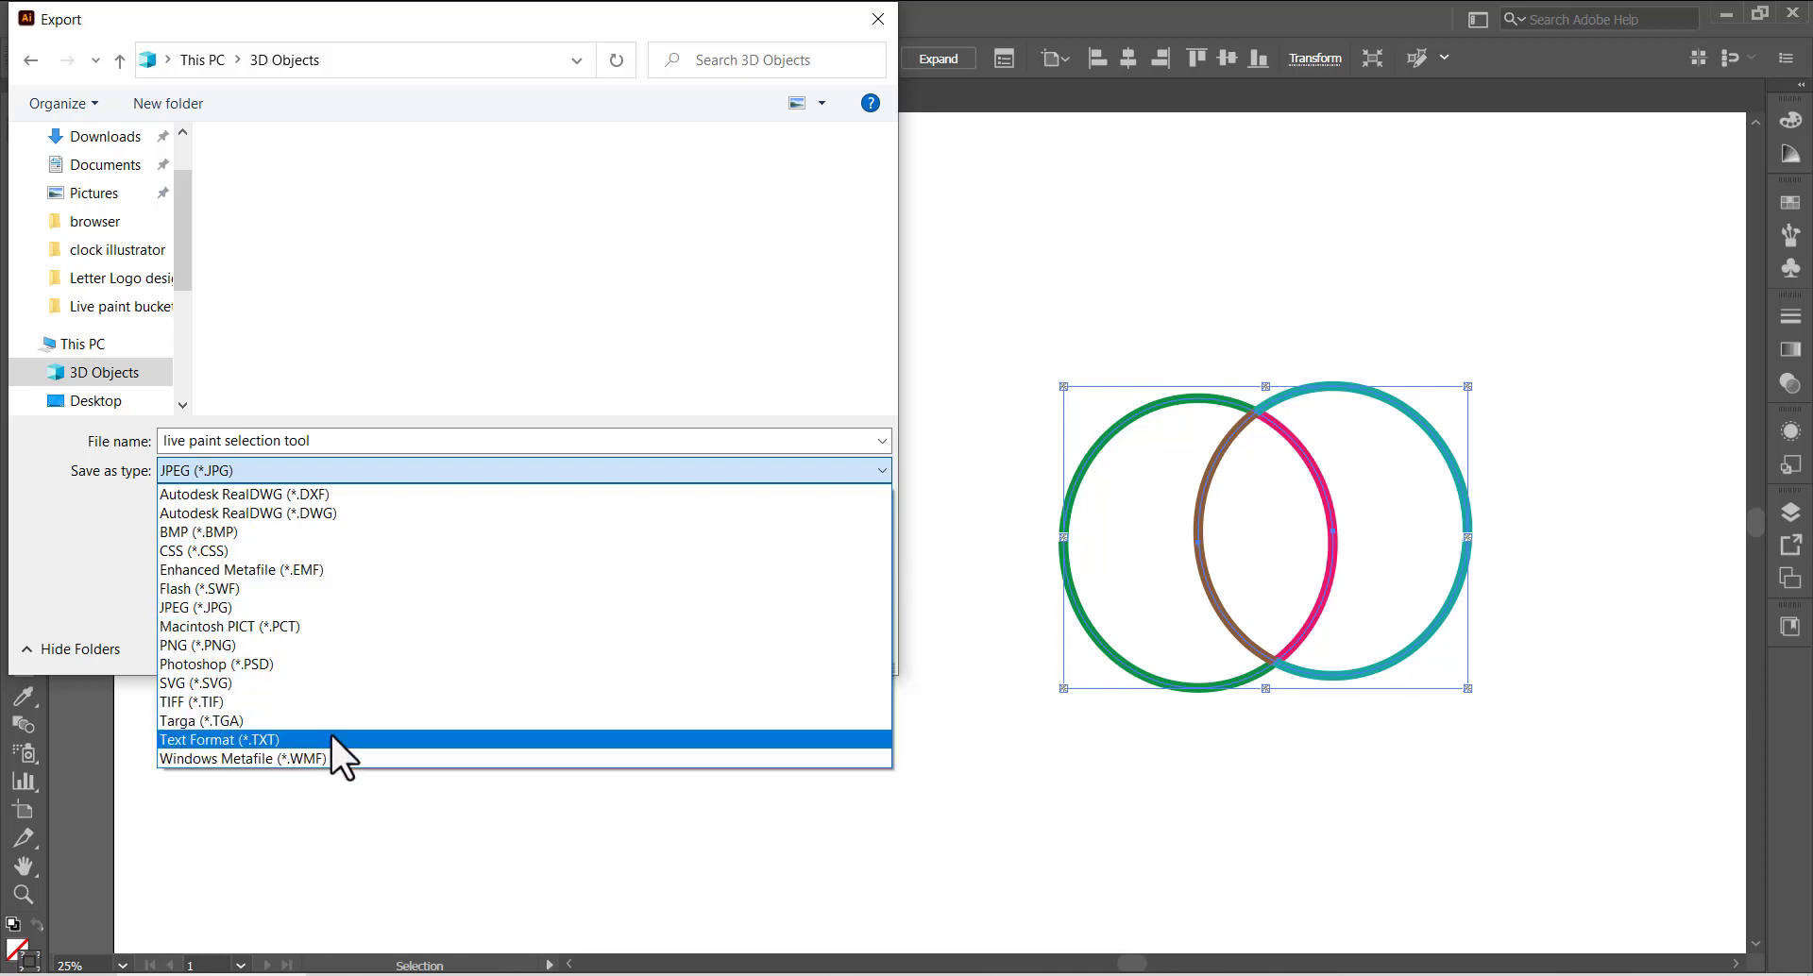
click(214, 472)
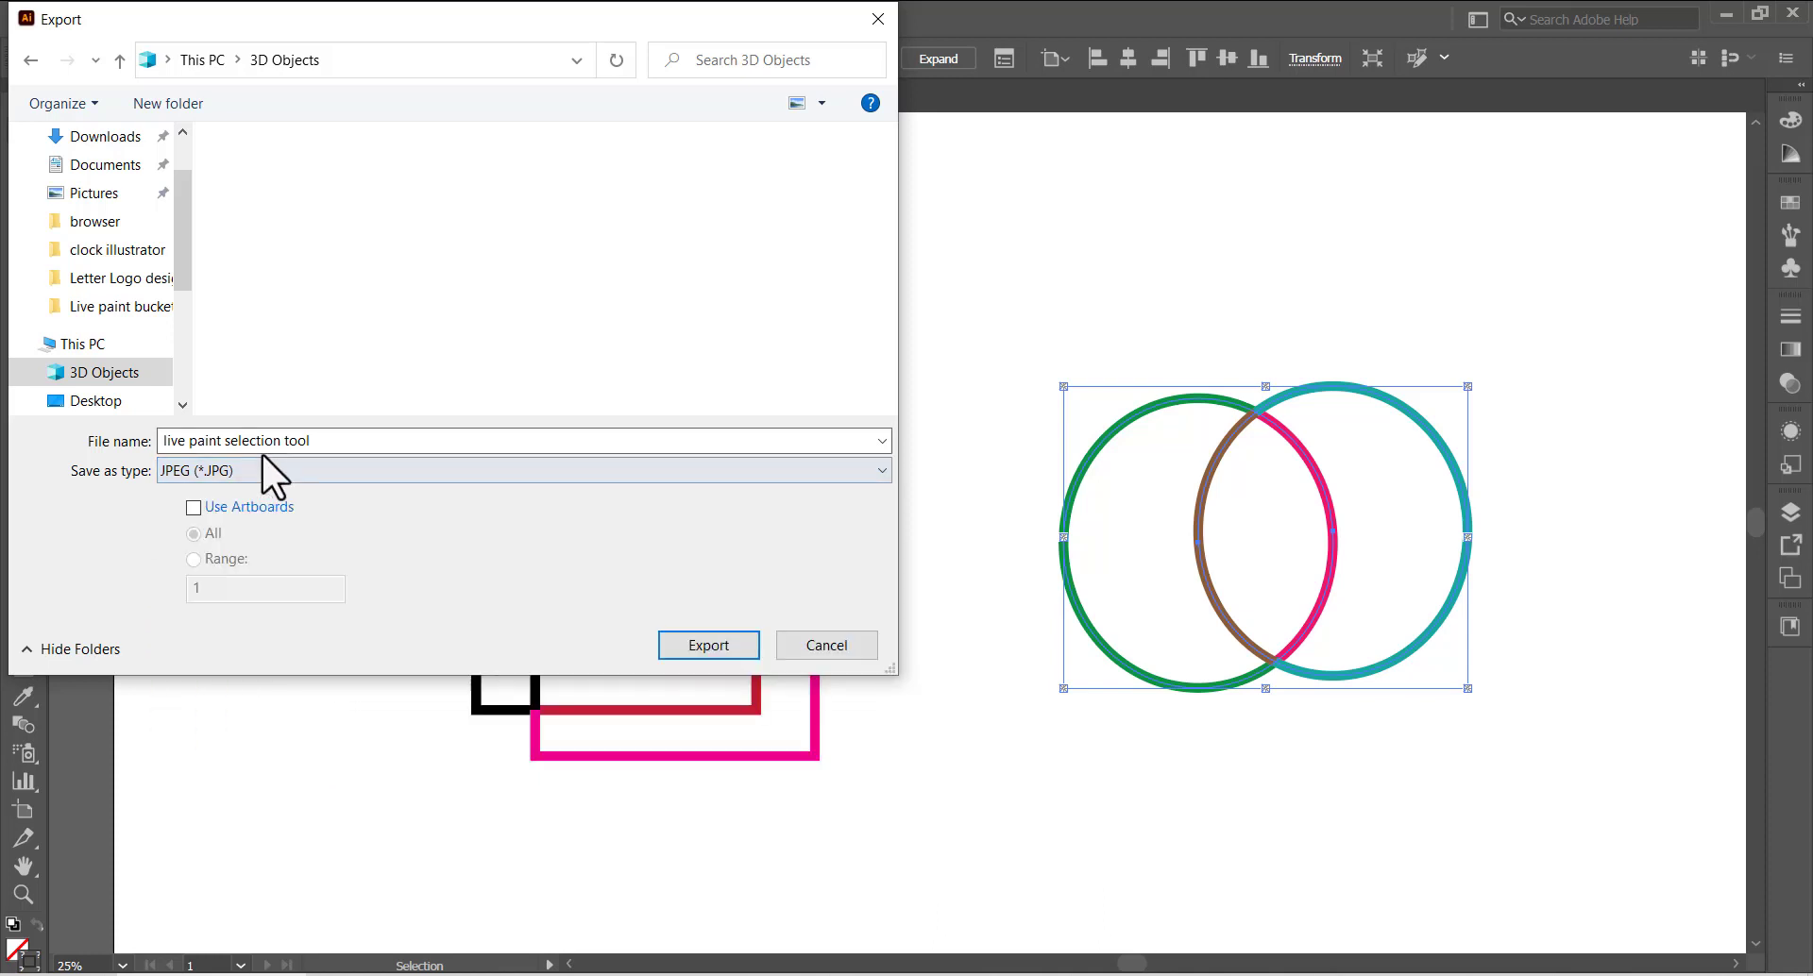
click(706, 646)
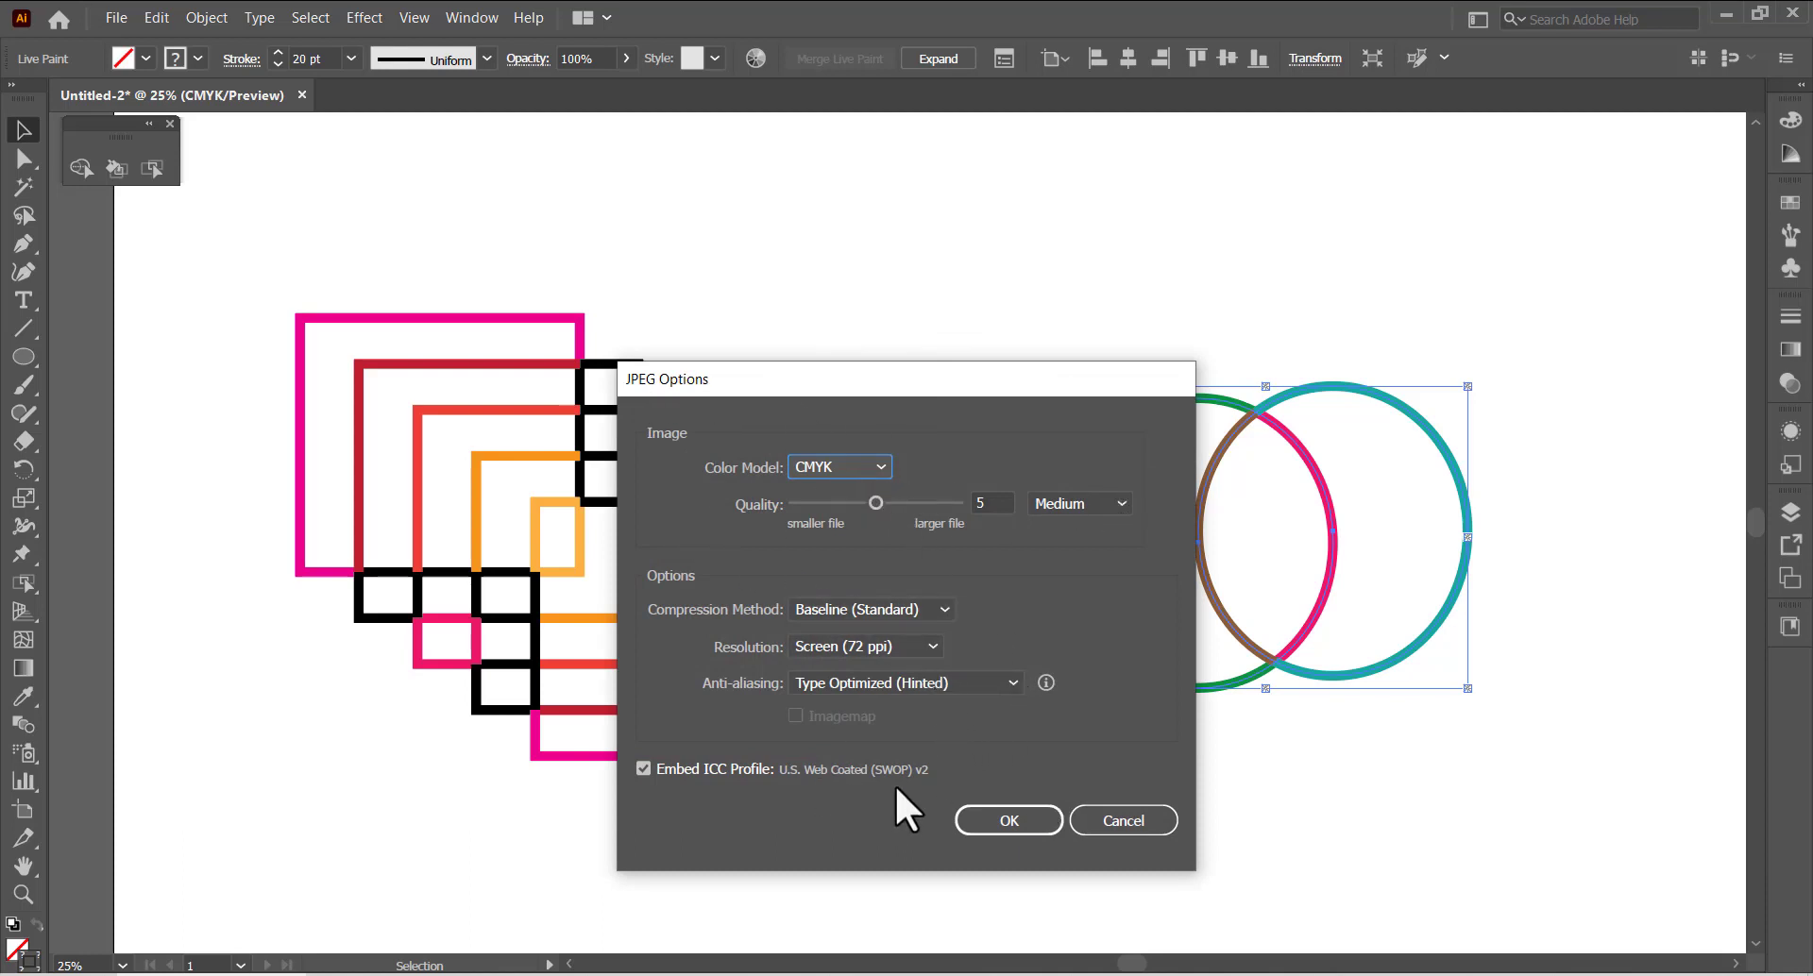
click(1010, 822)
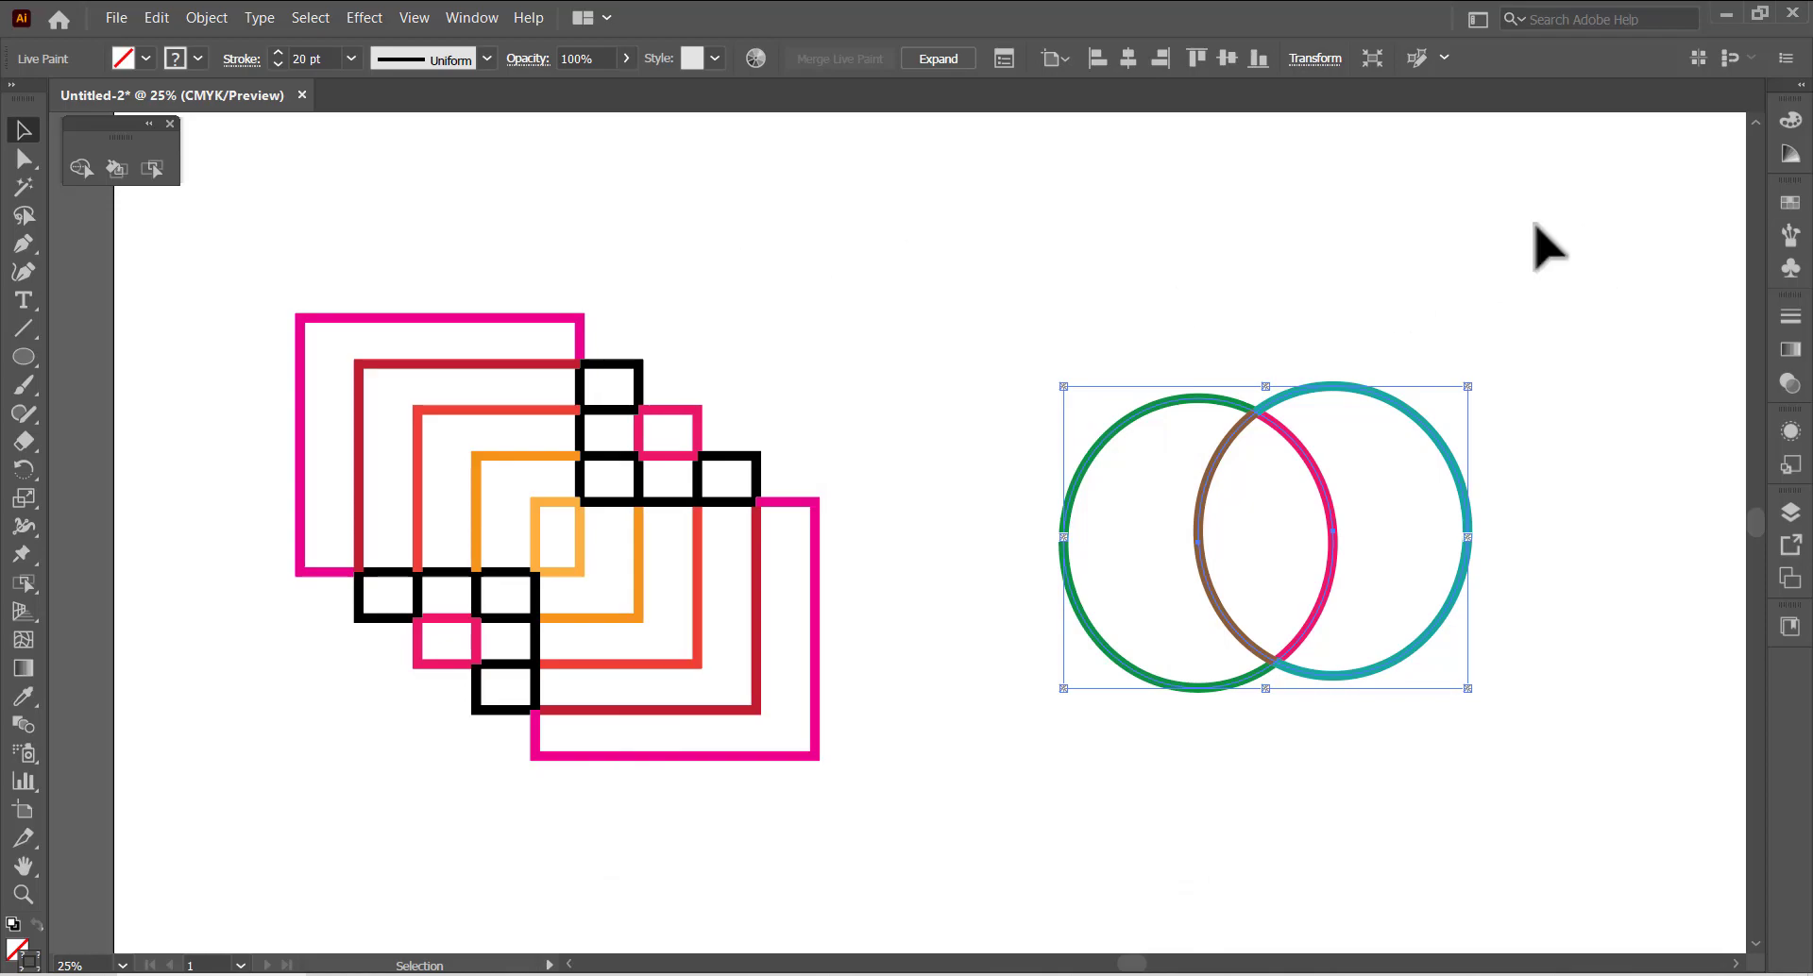